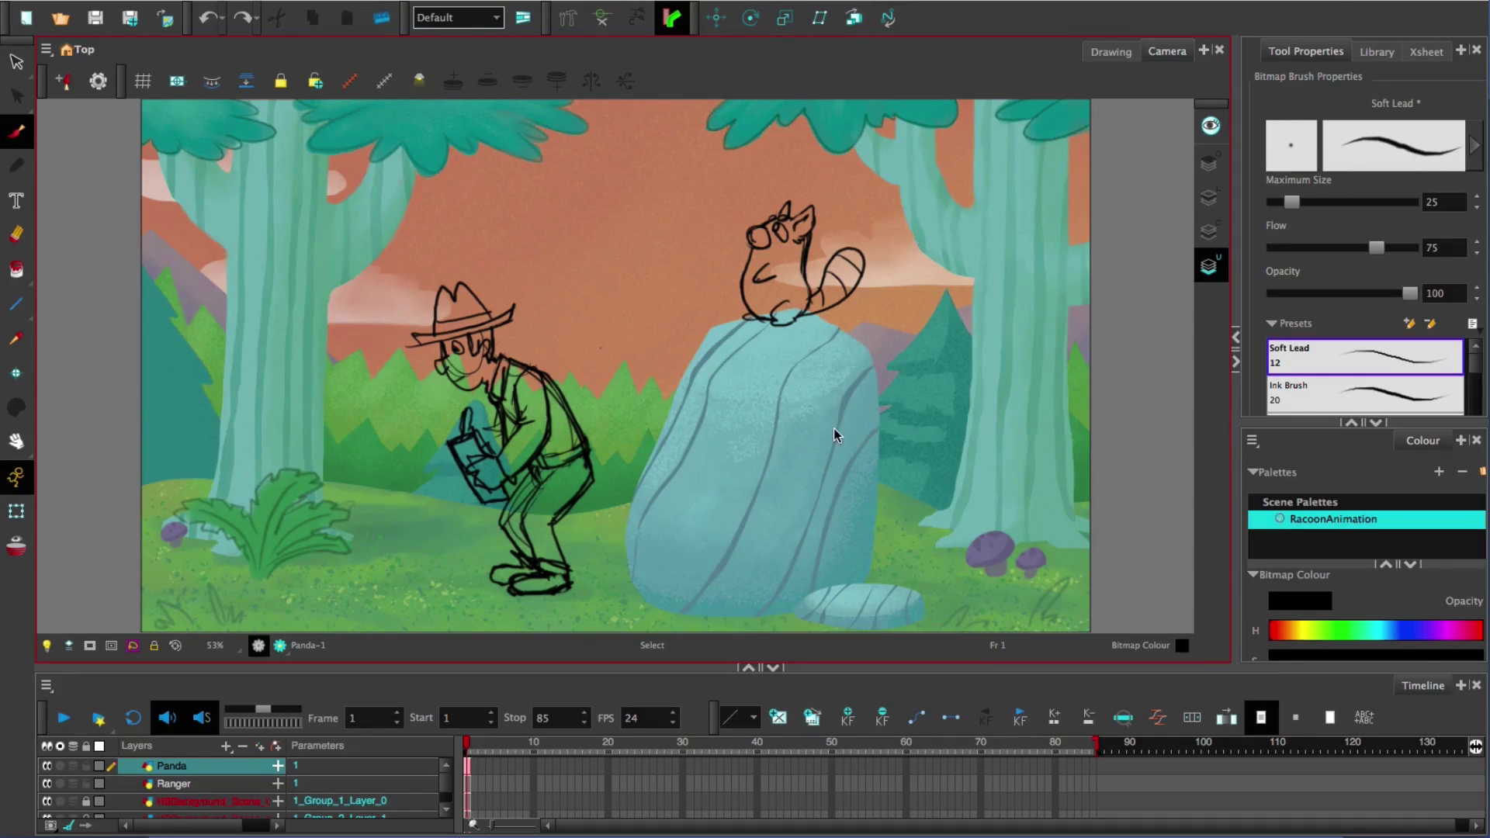
Switch to the Hand-Drawn workspace and sketch a bouncing path of action from the raccoon on the rock down along the ground
{"action": "left_click", "coordinate": [496, 18]}
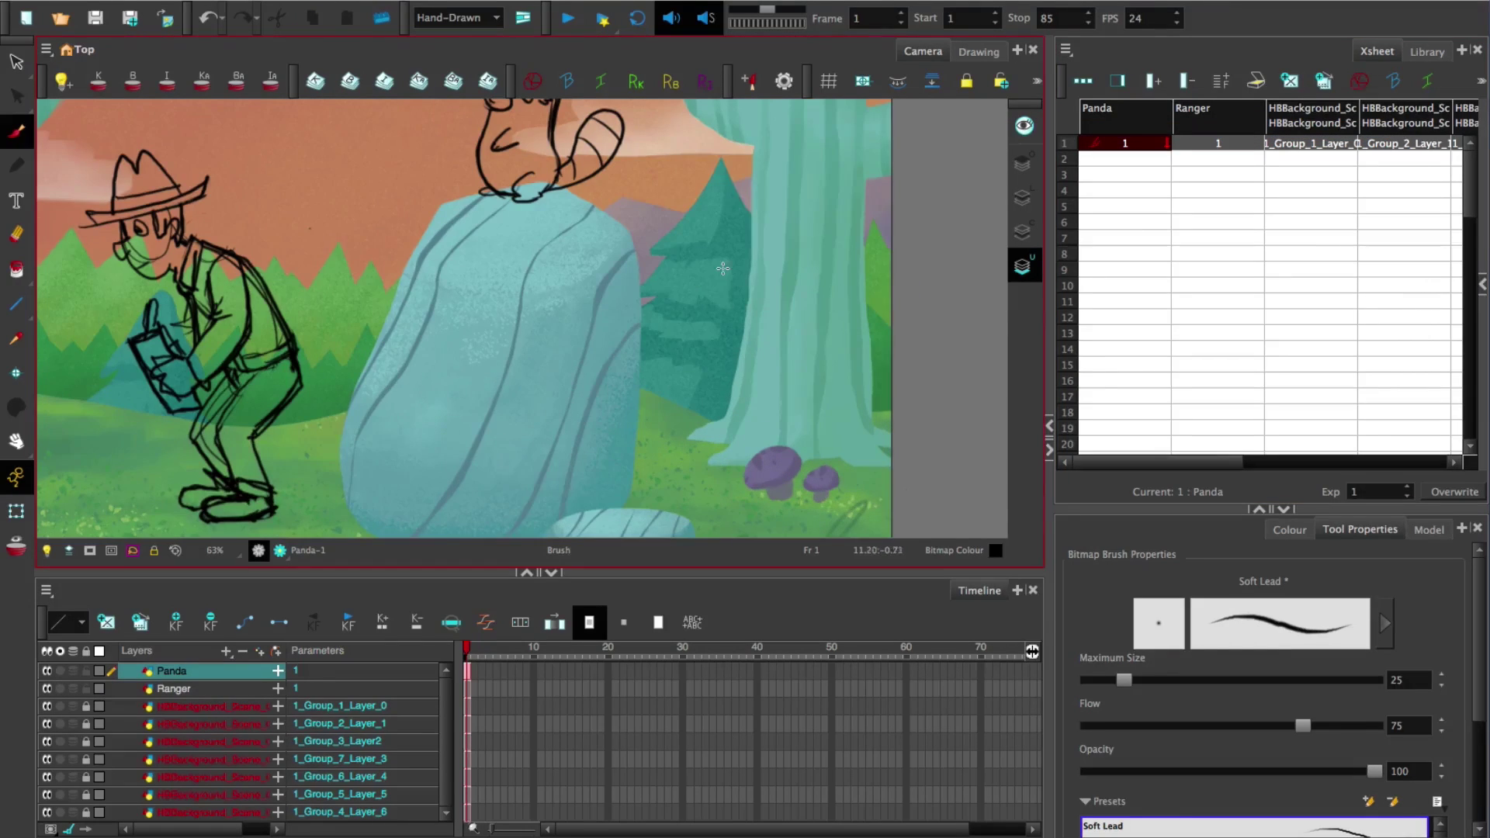
{"action": "mouse_move", "coordinate": [724, 280]}
{"action": "left_mouse_down"}
{"action": "mouse_move", "coordinate": [725, 332]}
{"action": "mouse_move", "coordinate": [708, 346]}
{"action": "mouse_move", "coordinate": [655, 299]}
{"action": "left_mouse_up"}
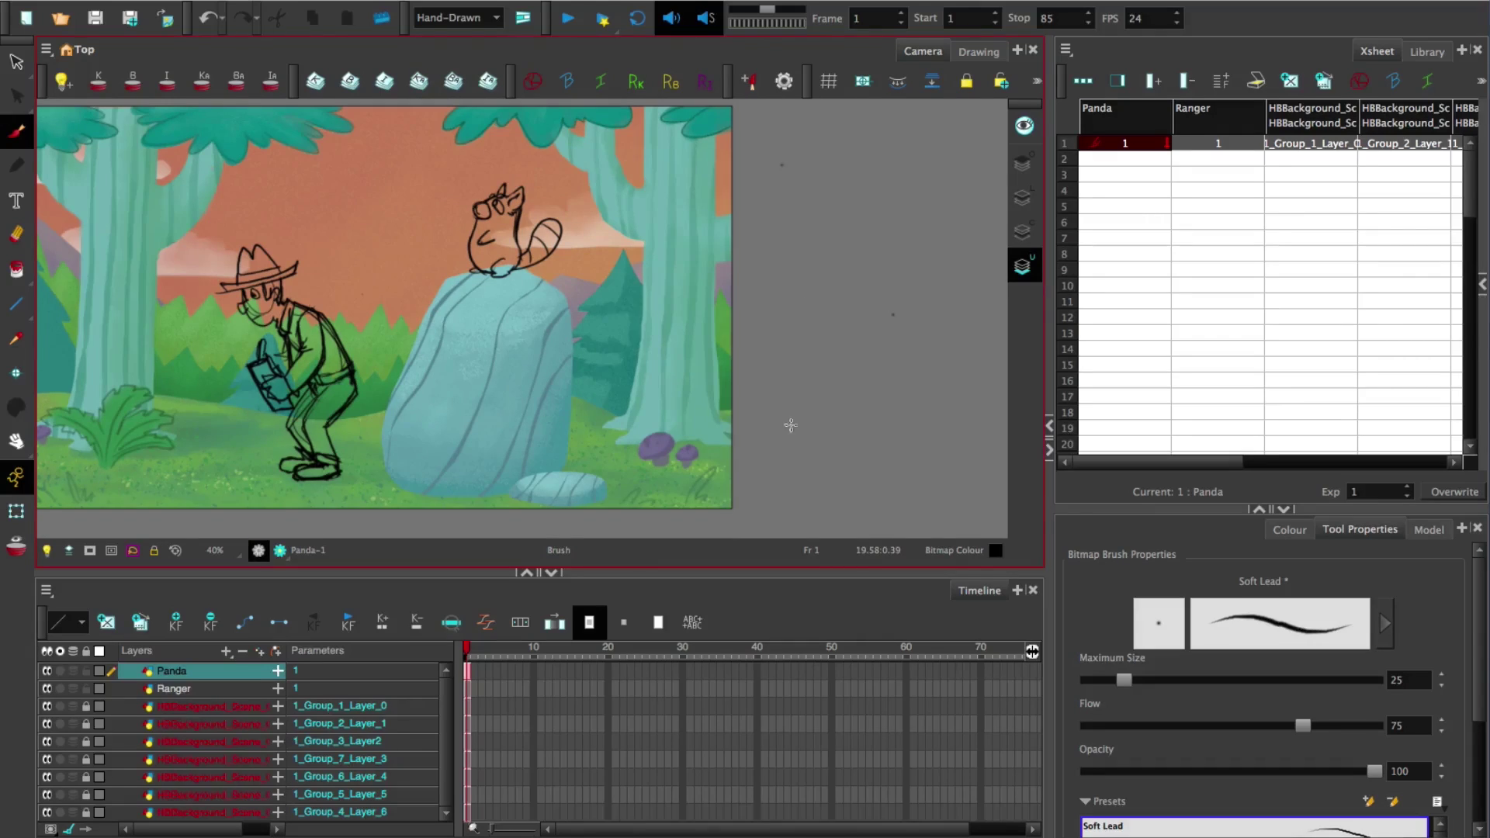
{"action": "mouse_move", "coordinate": [752, 454]}
{"action": "left_mouse_down"}
{"action": "mouse_move", "coordinate": [714, 425]}
{"action": "mouse_move", "coordinate": [655, 423]}
{"action": "mouse_move", "coordinate": [584, 451]}
{"action": "mouse_move", "coordinate": [577, 264]}
{"action": "mouse_move", "coordinate": [504, 272]}
{"action": "left_mouse_up"}
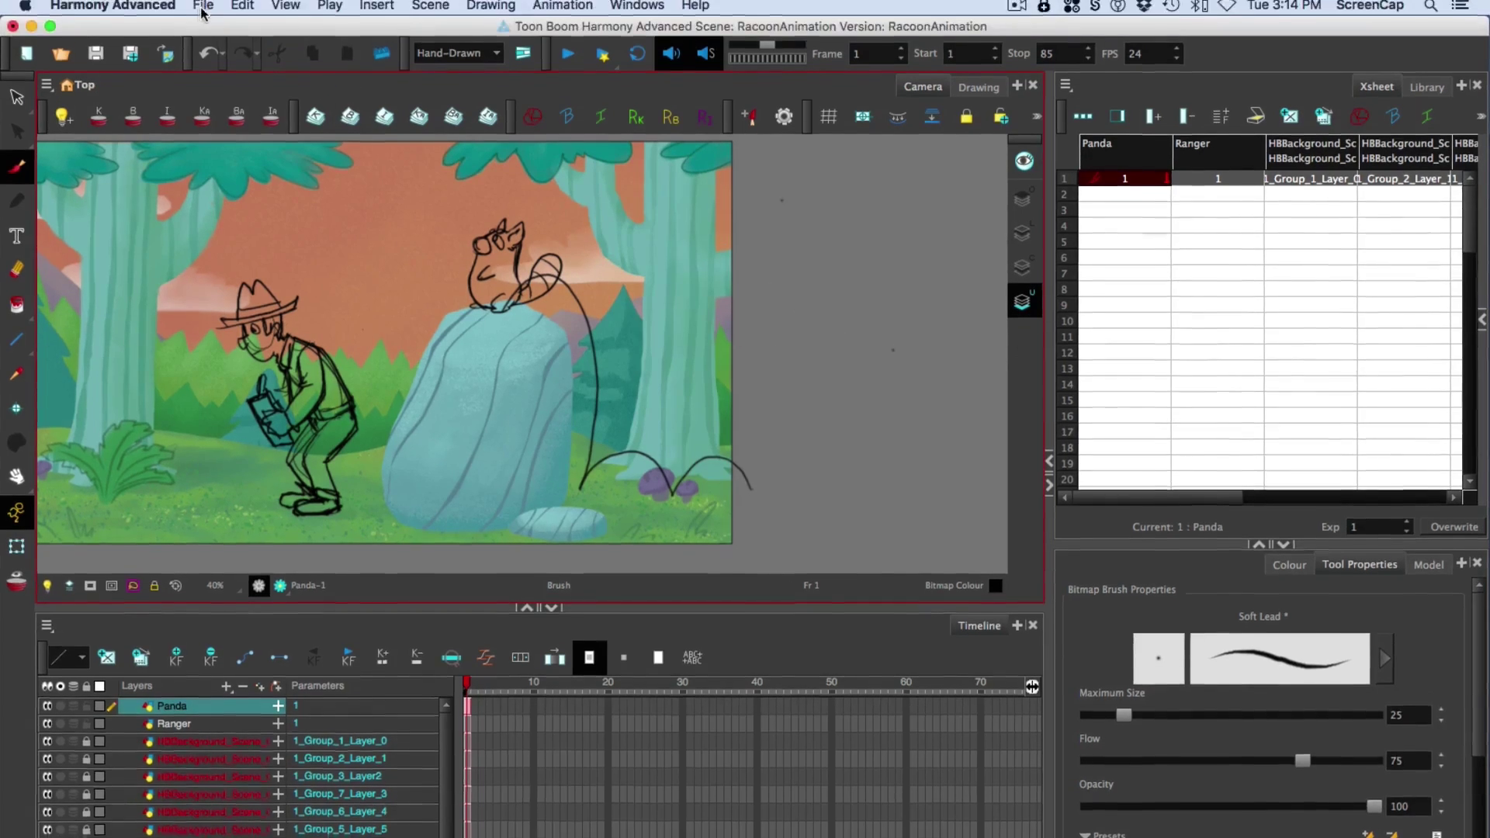
Check the Support Overlay and Underlay Arts option in the Advanced preferences
{"action": "left_click", "coordinate": [204, 10]}
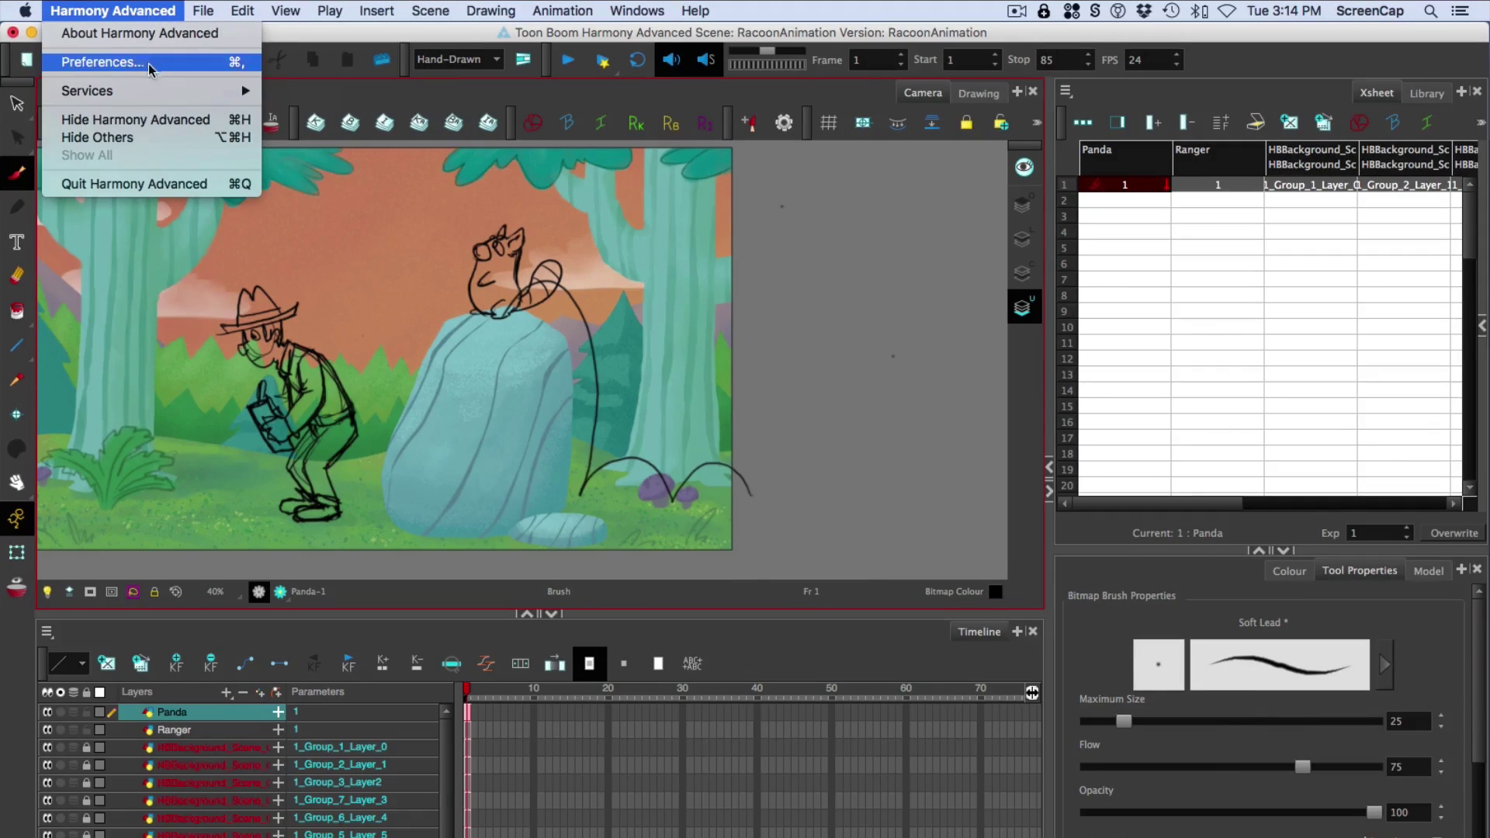
{"action": "left_click", "coordinate": [164, 66]}
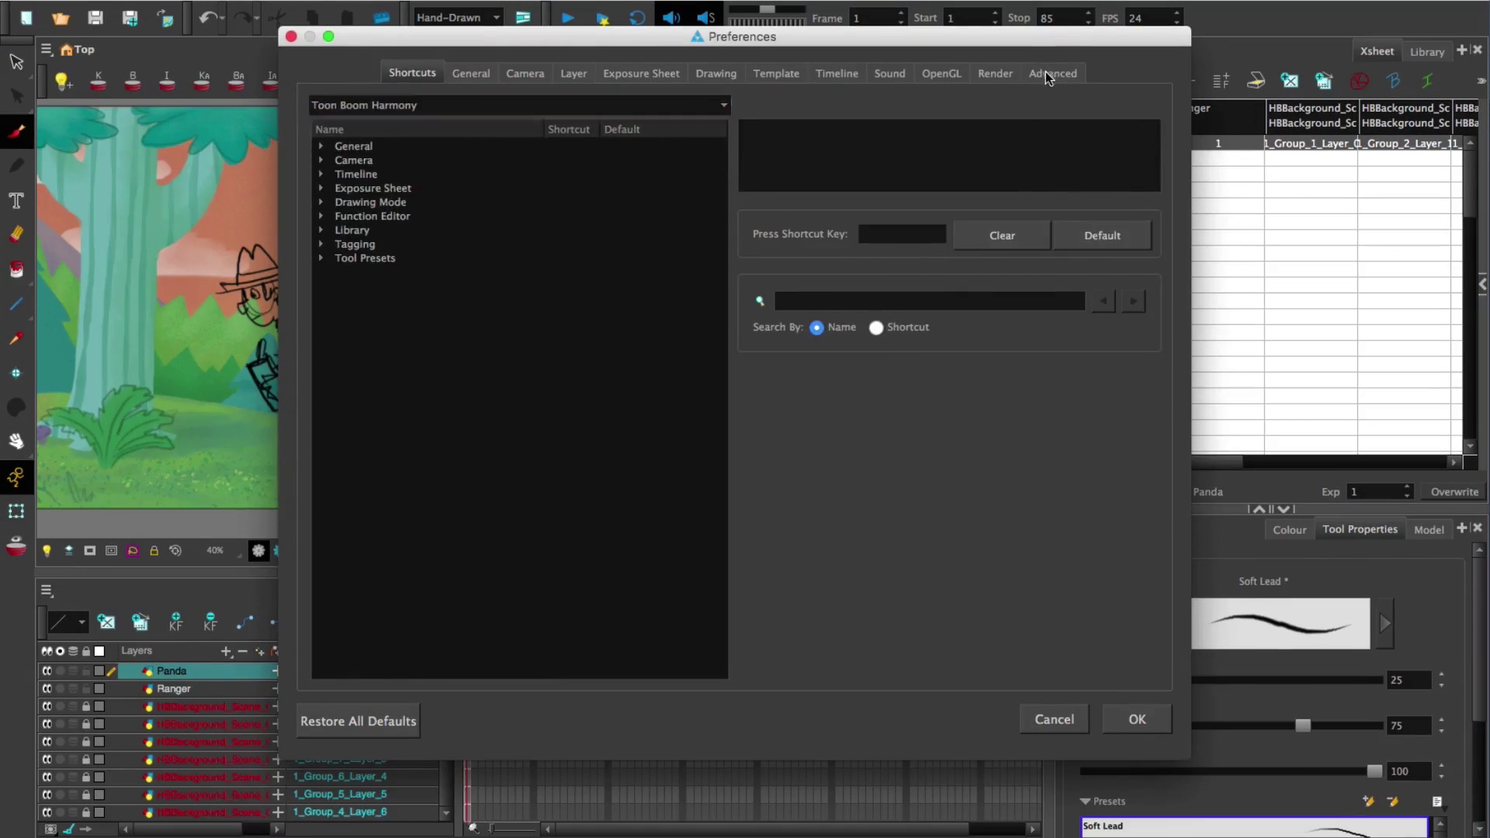
{"action": "left_click", "coordinate": [1051, 71]}
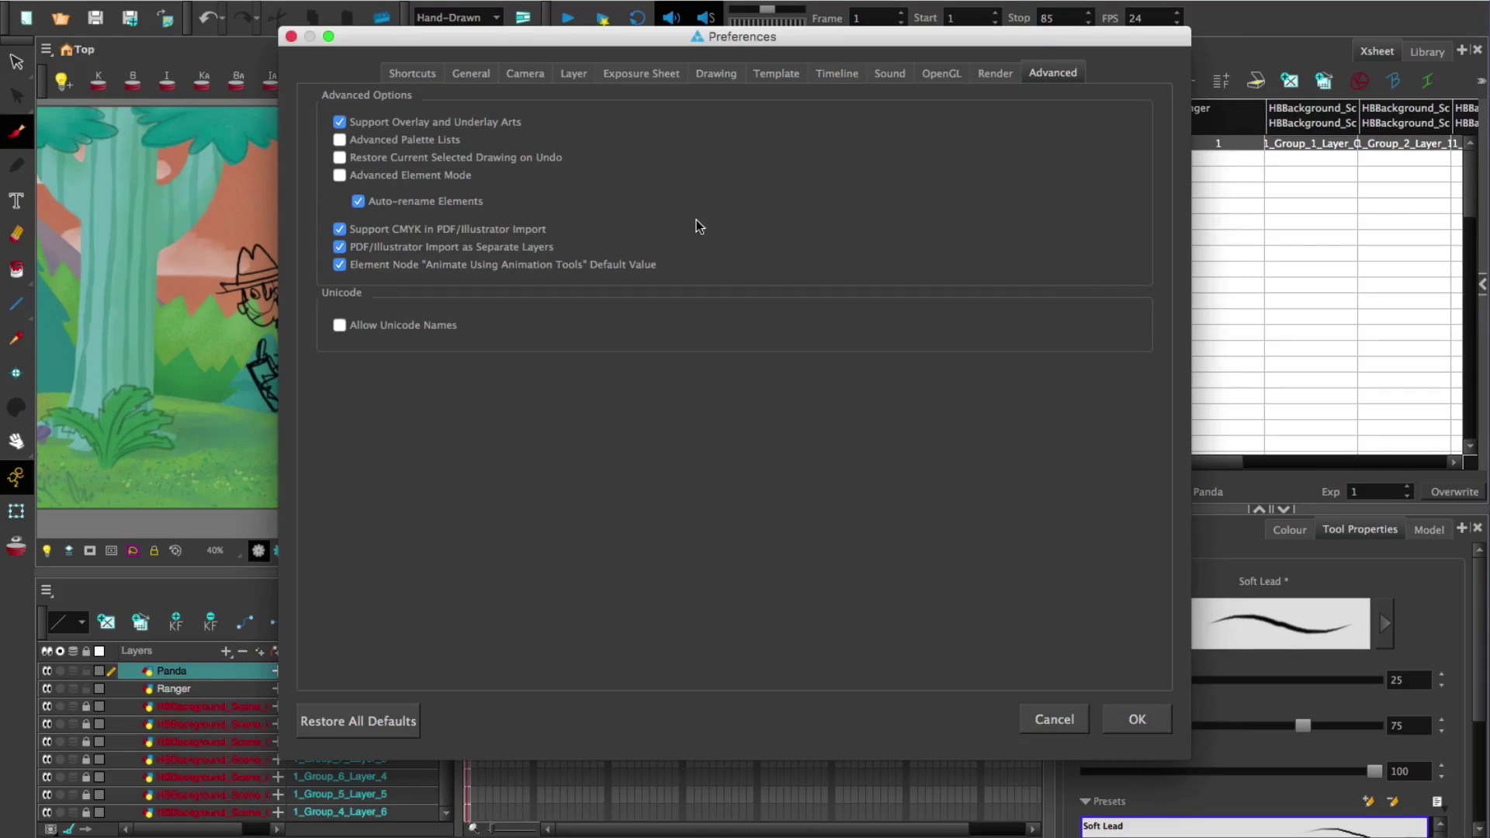
{"action": "left_click", "coordinate": [1131, 720]}
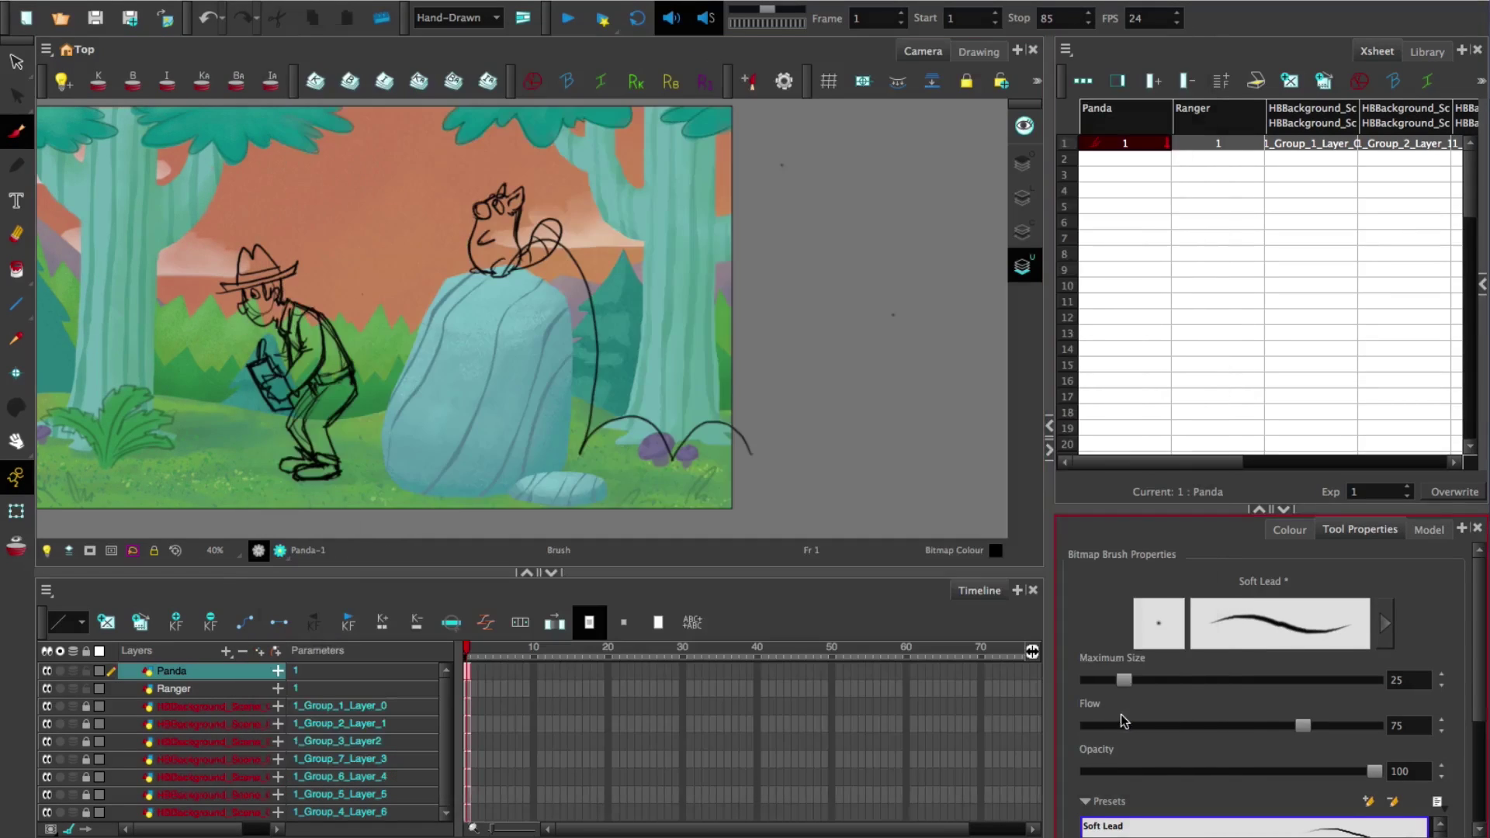
Switch the active art layer from Underlay to Colour Art and back to Underlay
{"action": "left_click", "coordinate": [1023, 267]}
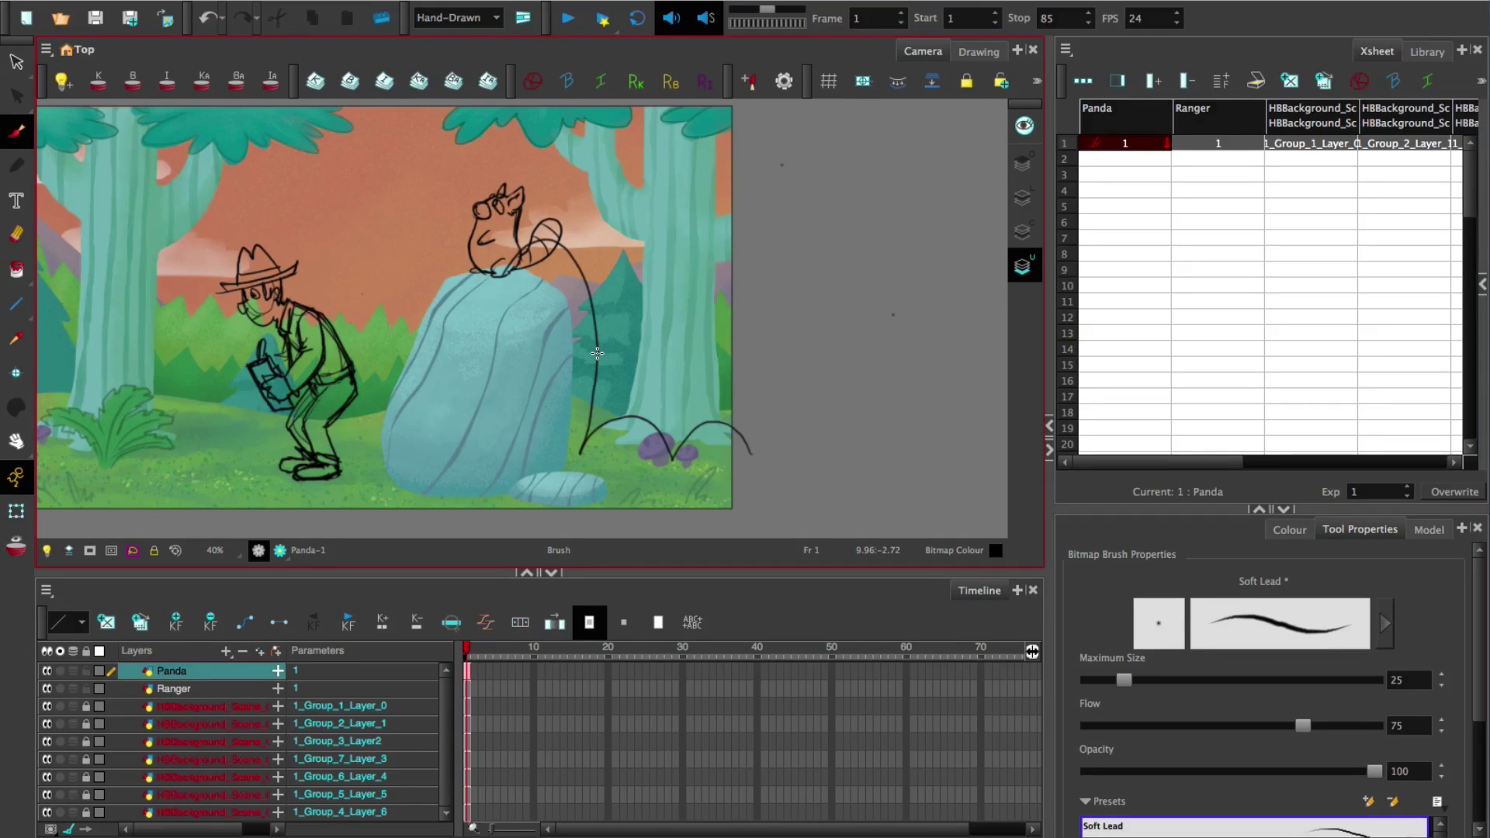
{"action": "left_click", "coordinate": [1023, 232]}
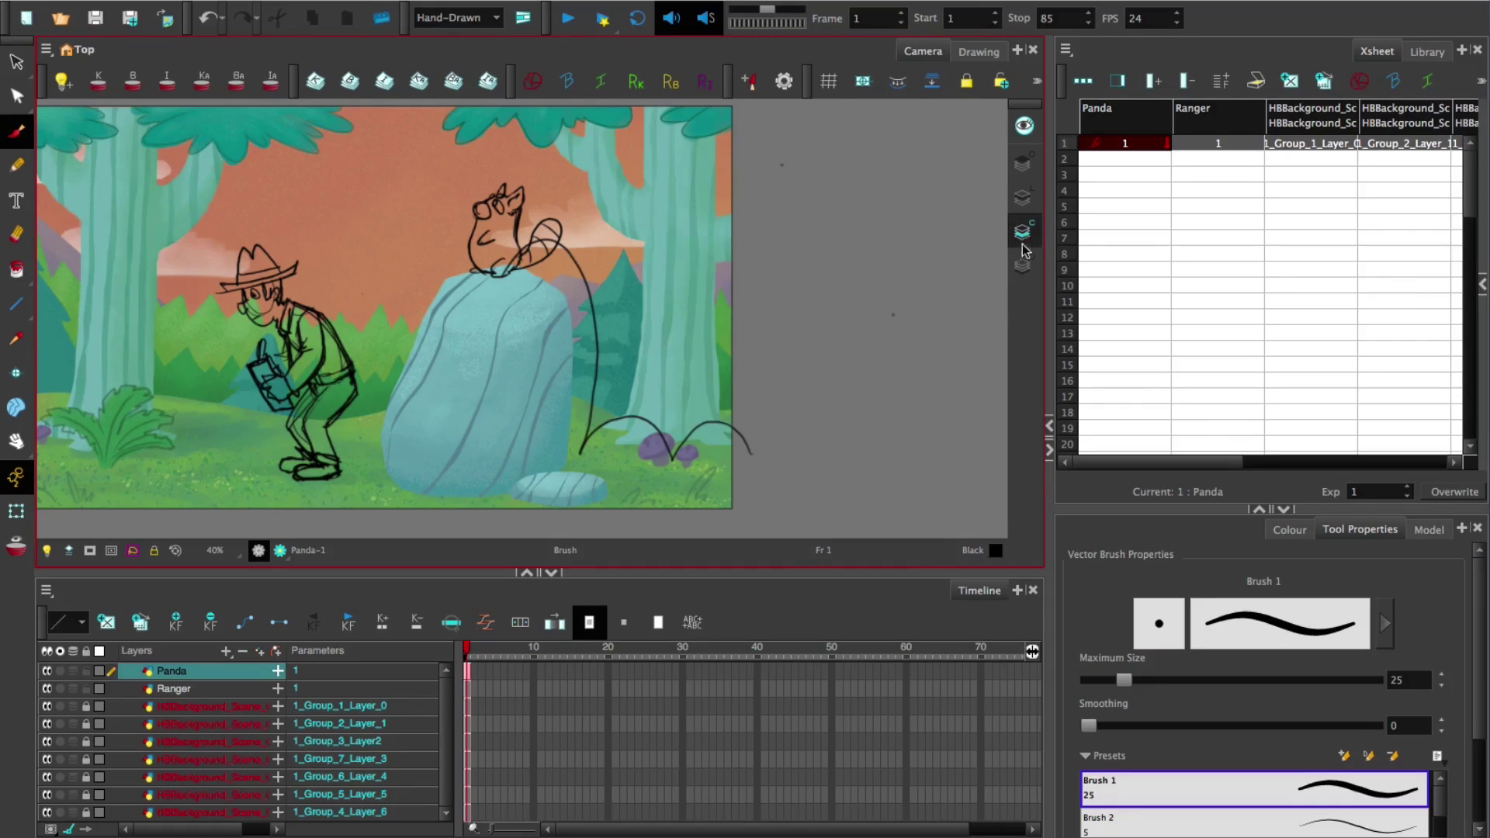
{"action": "left_click", "coordinate": [1025, 269]}
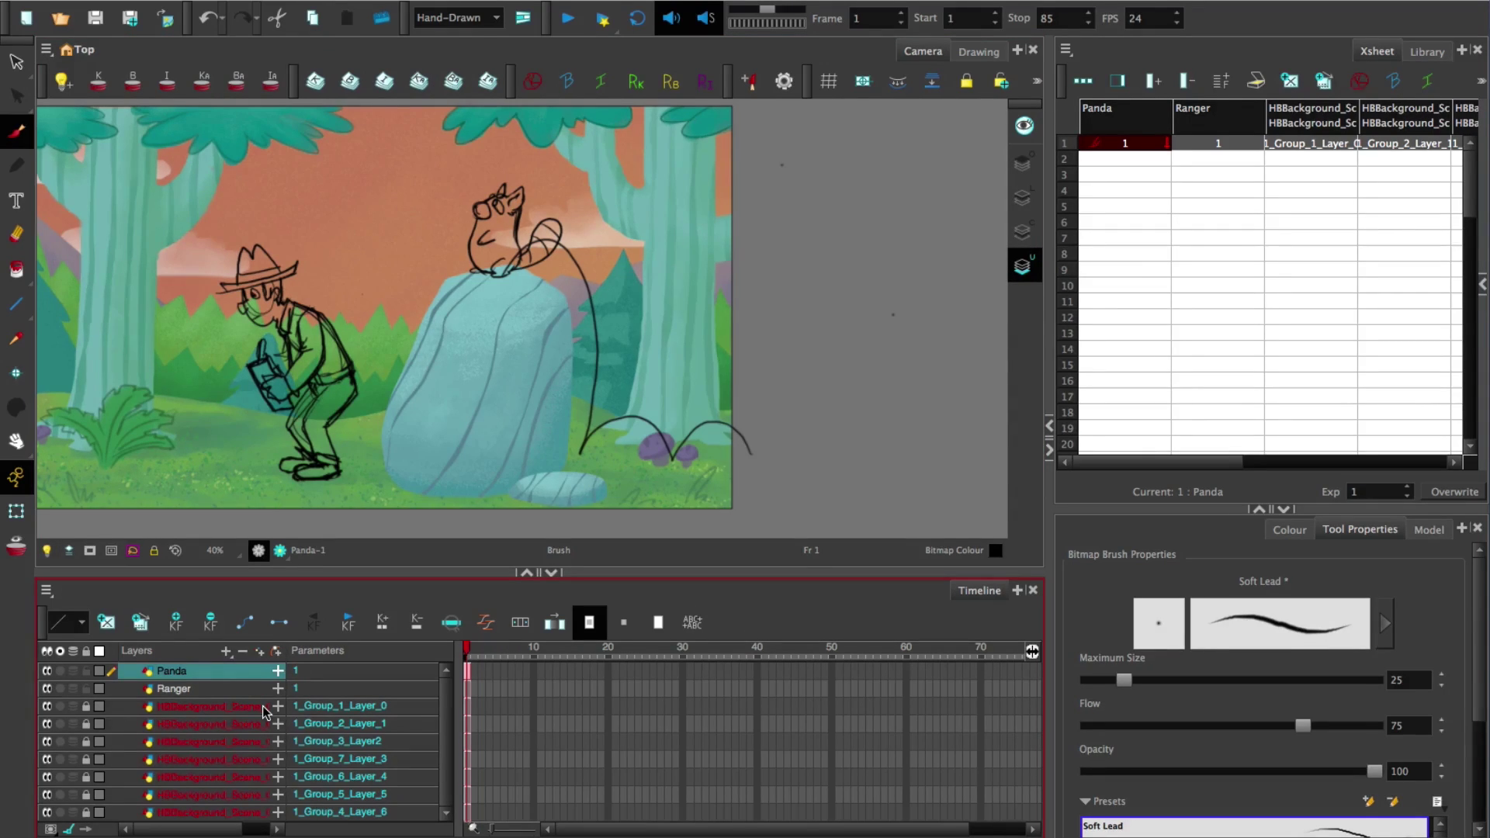
Widen the Xsheet view and expand its column list until the full column names are readable
{"action": "left_click", "coordinate": [264, 713]}
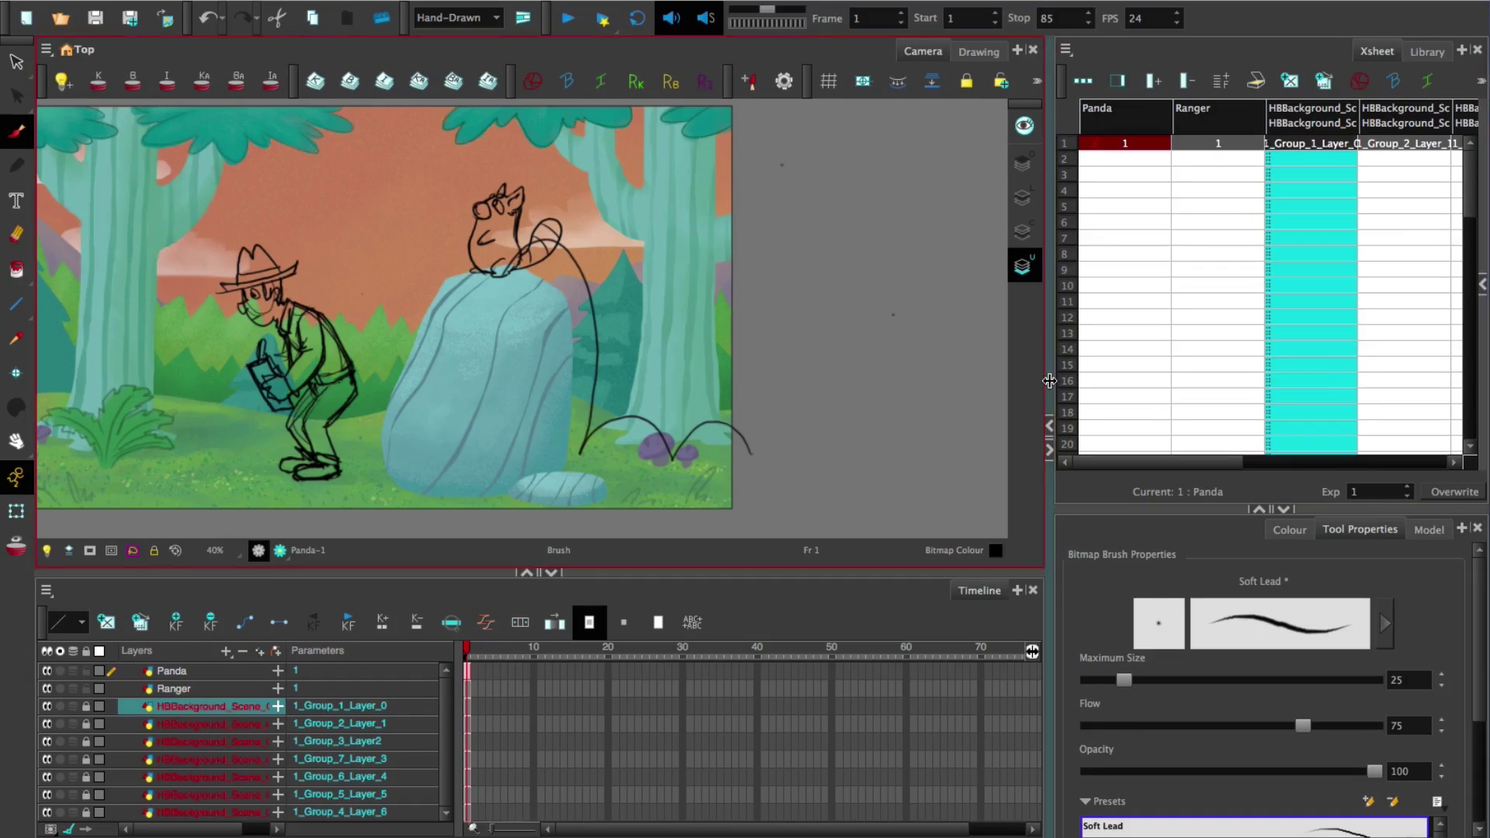
{"action": "left_click_drag", "start_coordinate": [1049, 378], "coordinate": [855, 378]}
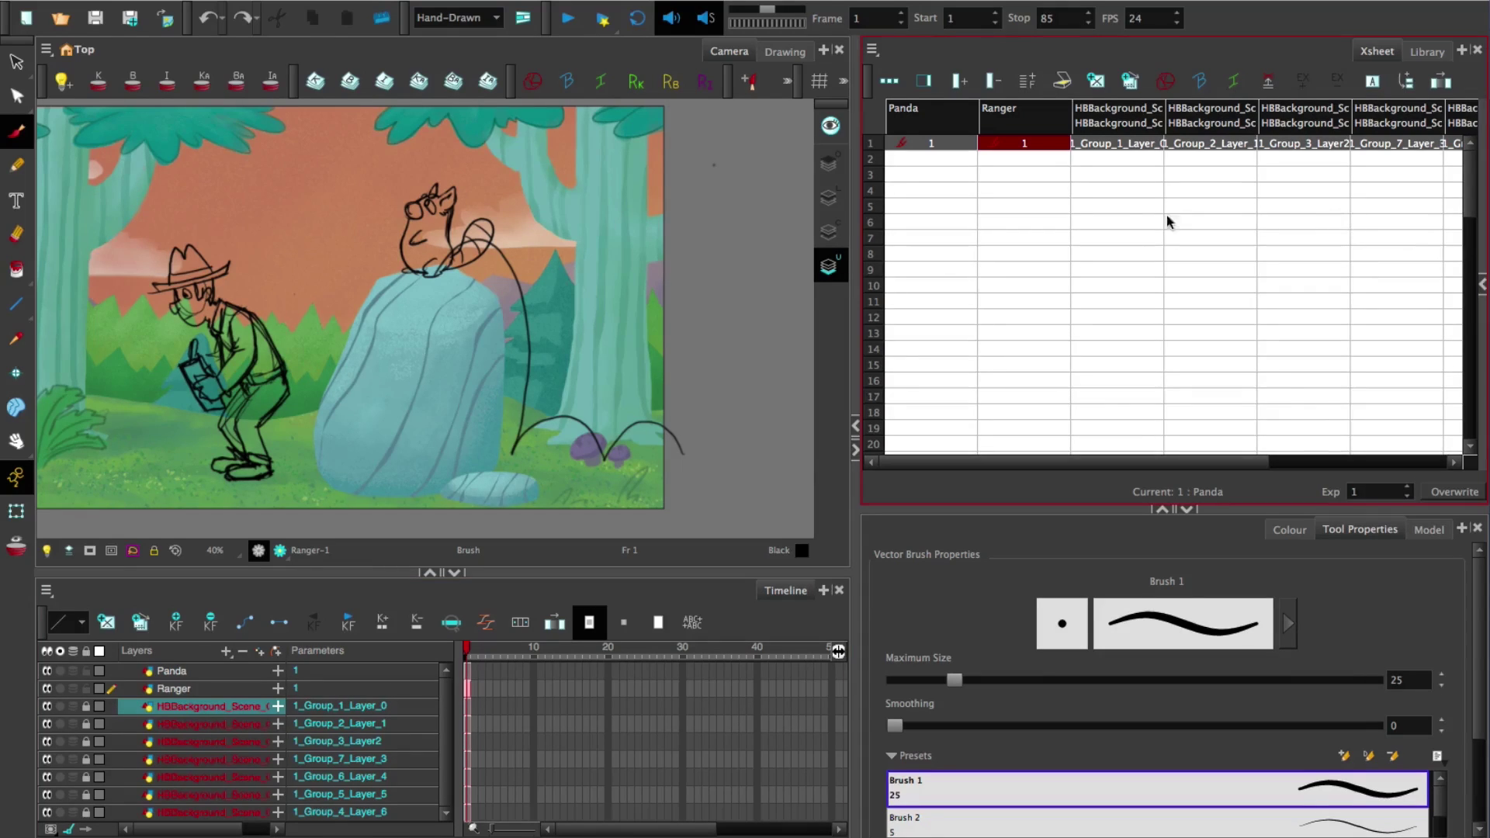
{"action": "left_click_drag", "start_coordinate": [1159, 462], "coordinate": [1069, 467]}
{"action": "left_click", "coordinate": [1482, 286]}
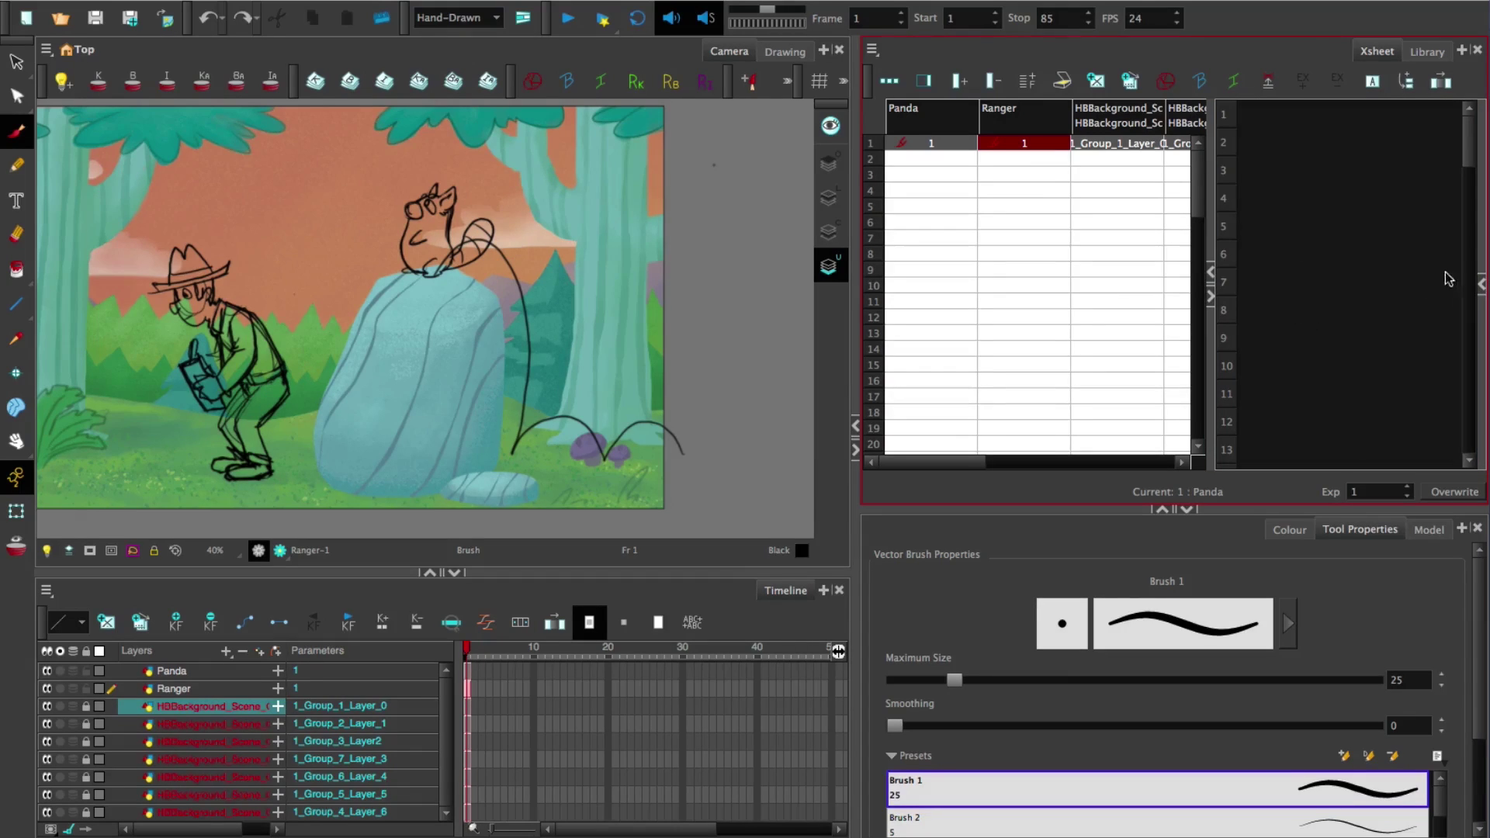
{"action": "left_click", "coordinate": [1482, 286]}
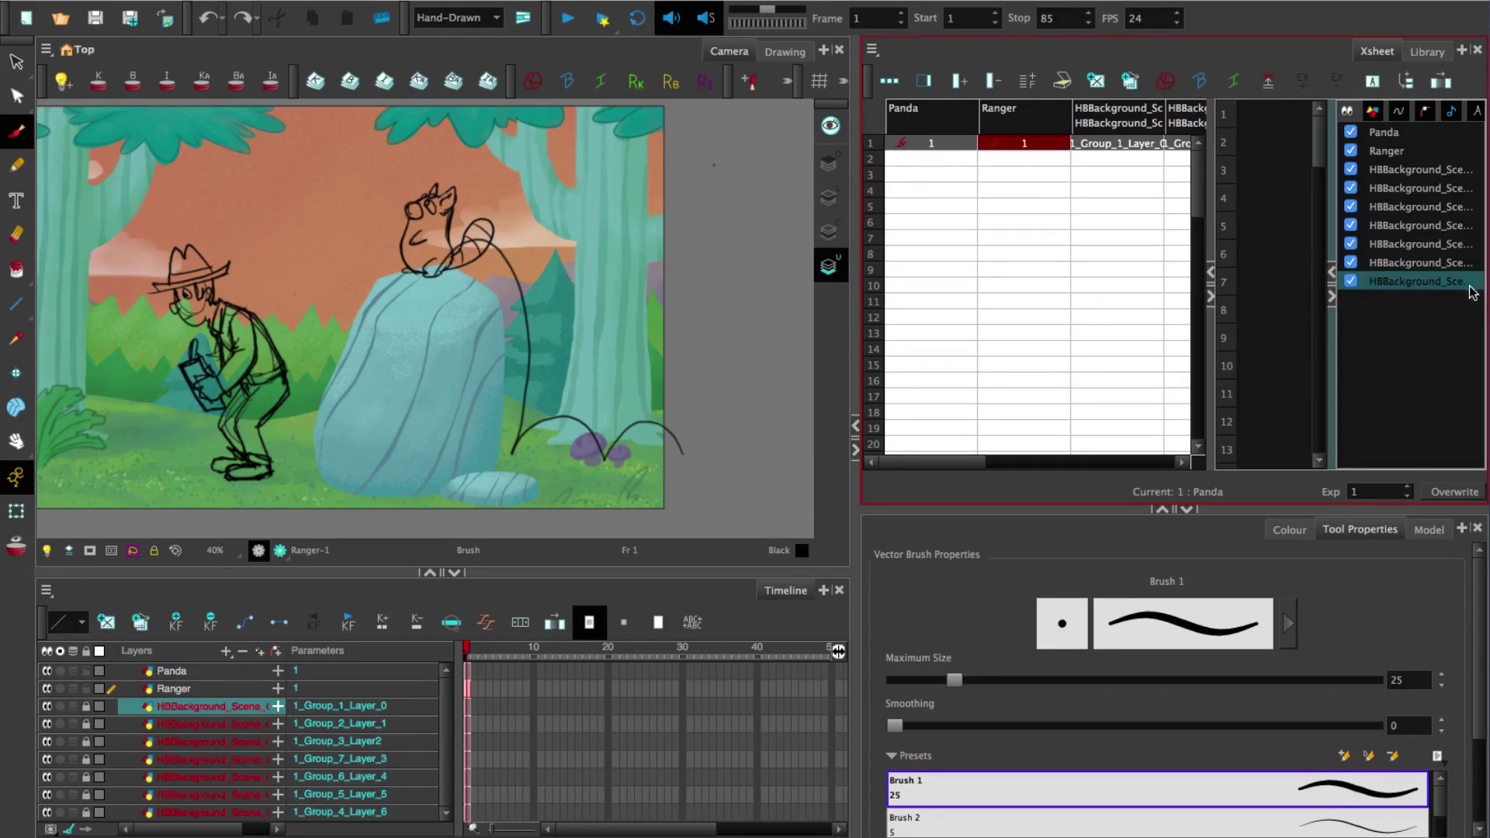
{"action": "left_click", "coordinate": [1328, 275]}
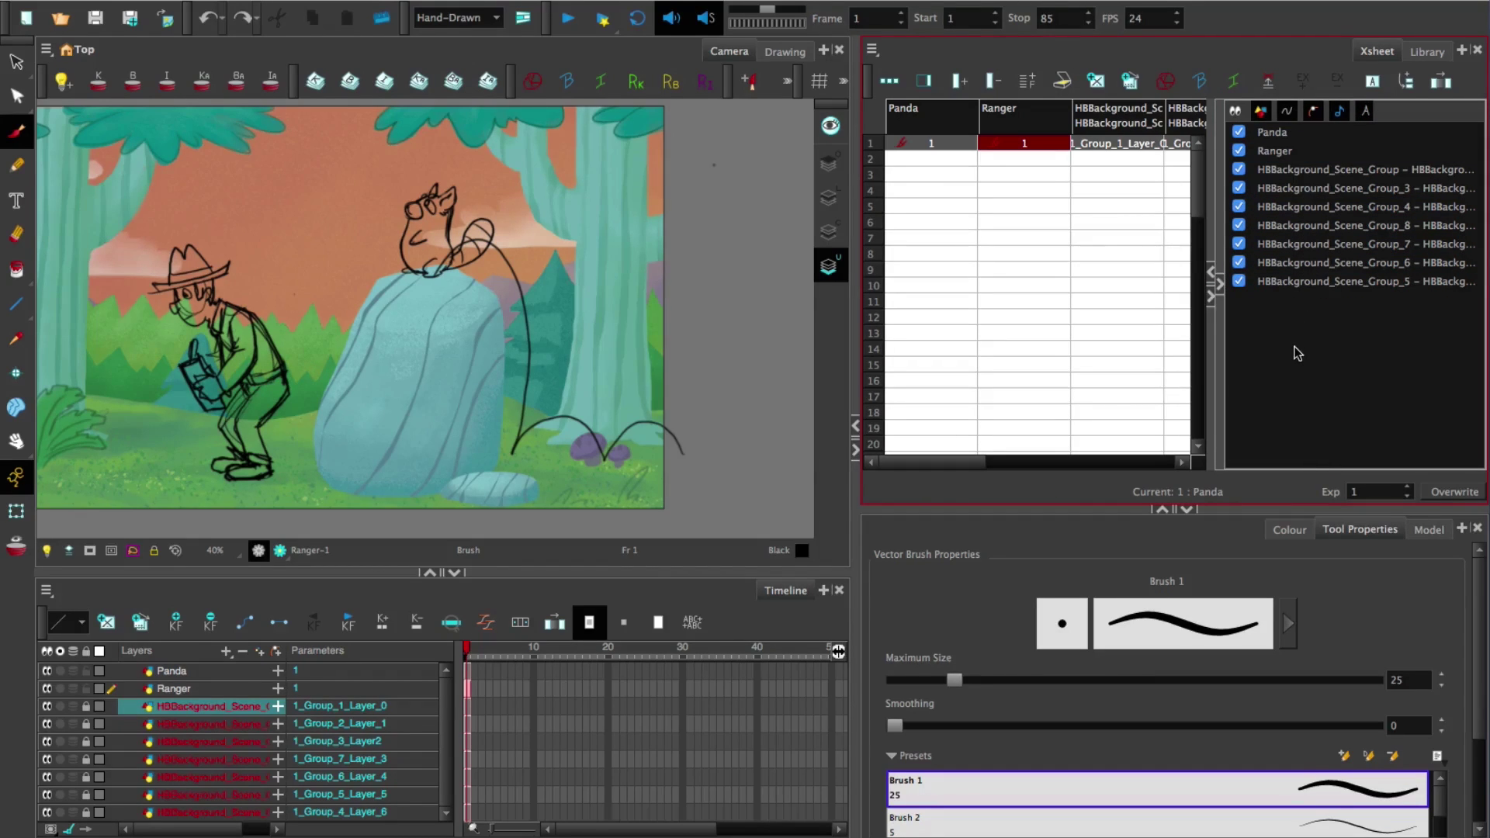
Hide the Ranger column and background groups 4, 5, 6, 7 and 8 in the Xsheet, and collapse the column list
{"action": "left_click", "coordinate": [1239, 282]}
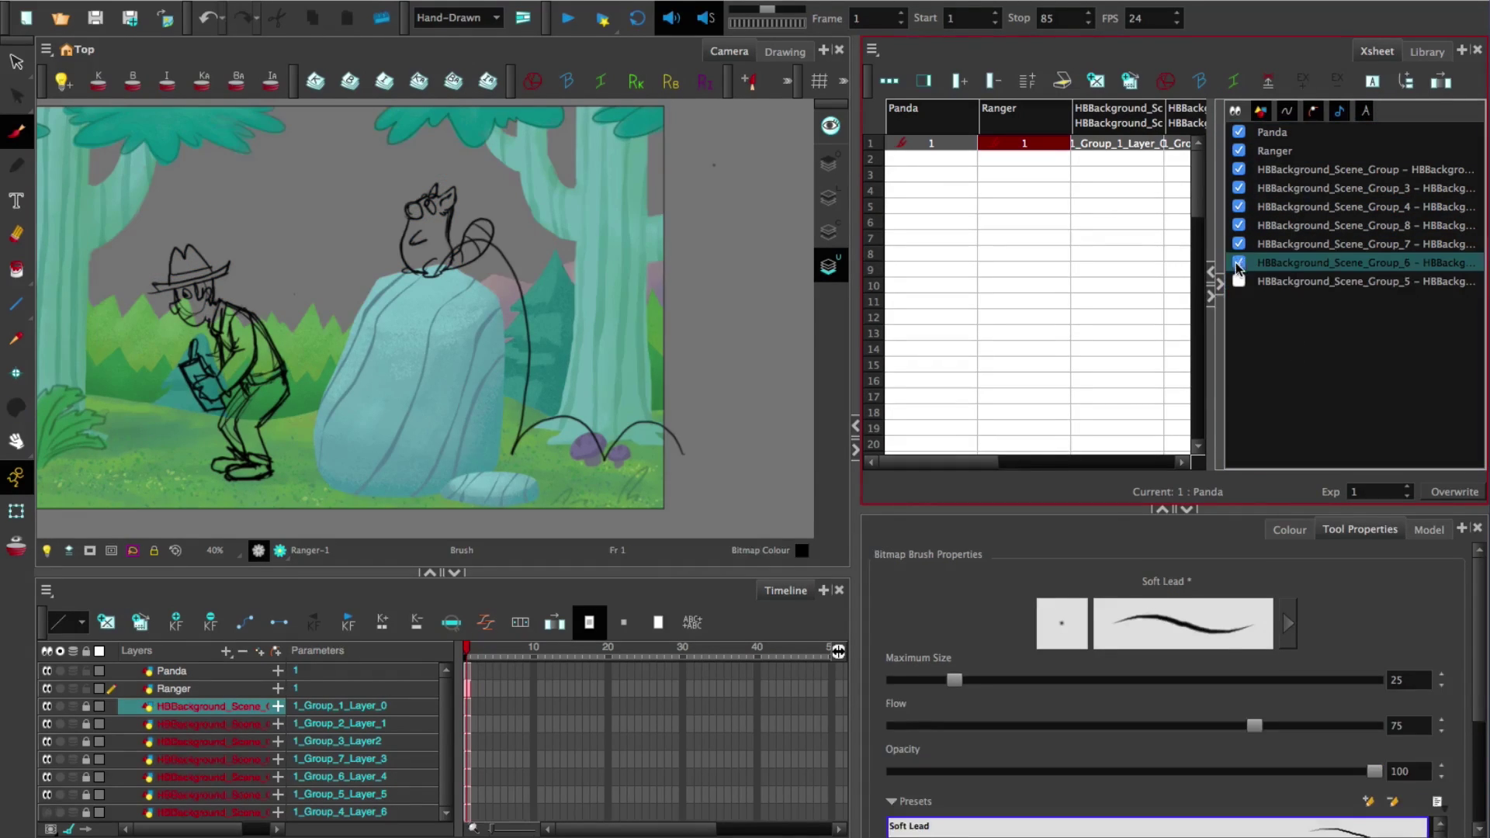
{"action": "left_click", "coordinate": [1239, 262]}
{"action": "left_click", "coordinate": [1239, 245]}
{"action": "left_click", "coordinate": [1239, 227]}
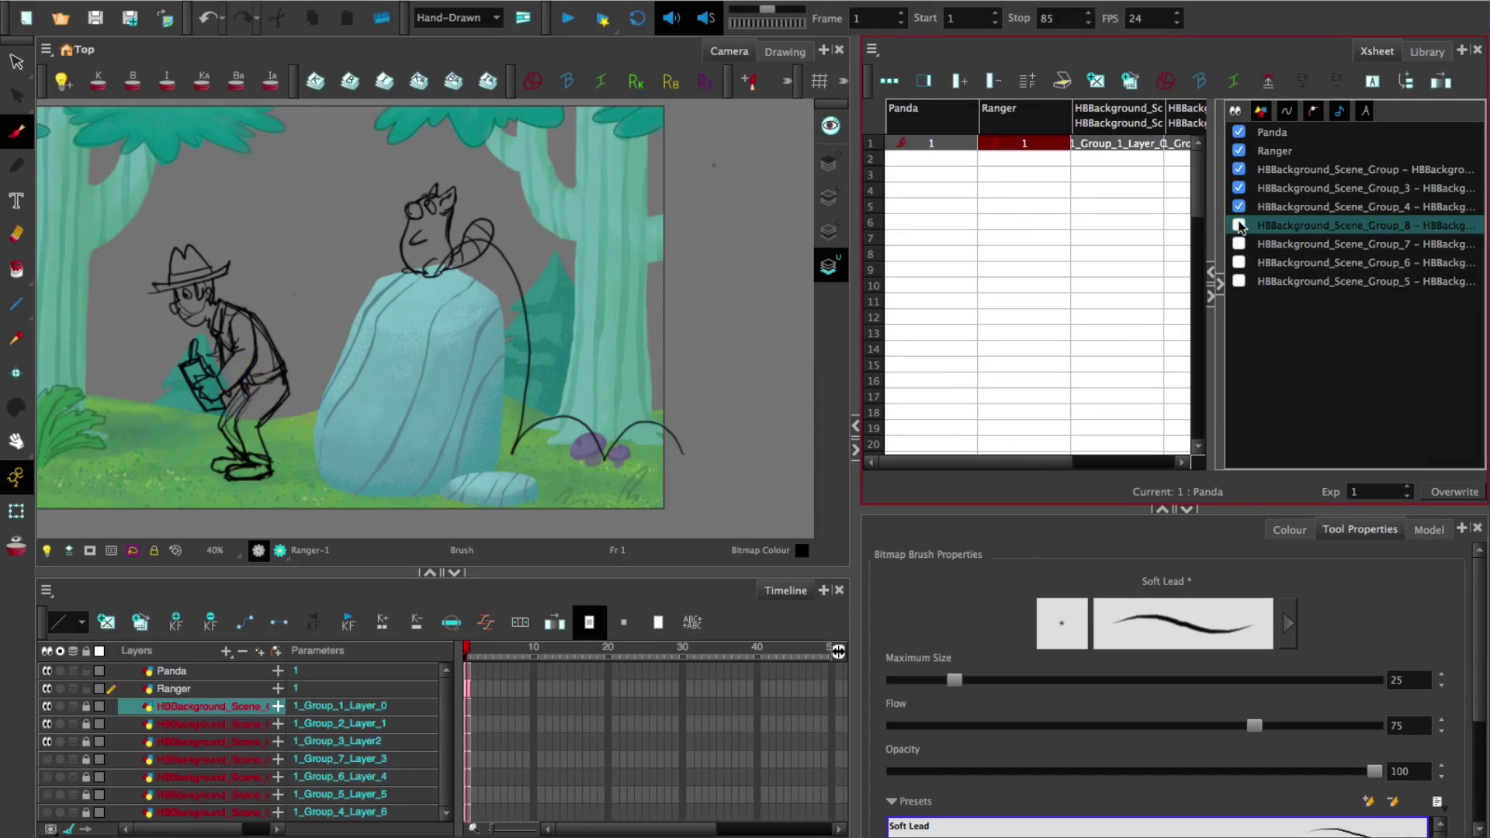
{"action": "left_click", "coordinate": [1240, 207]}
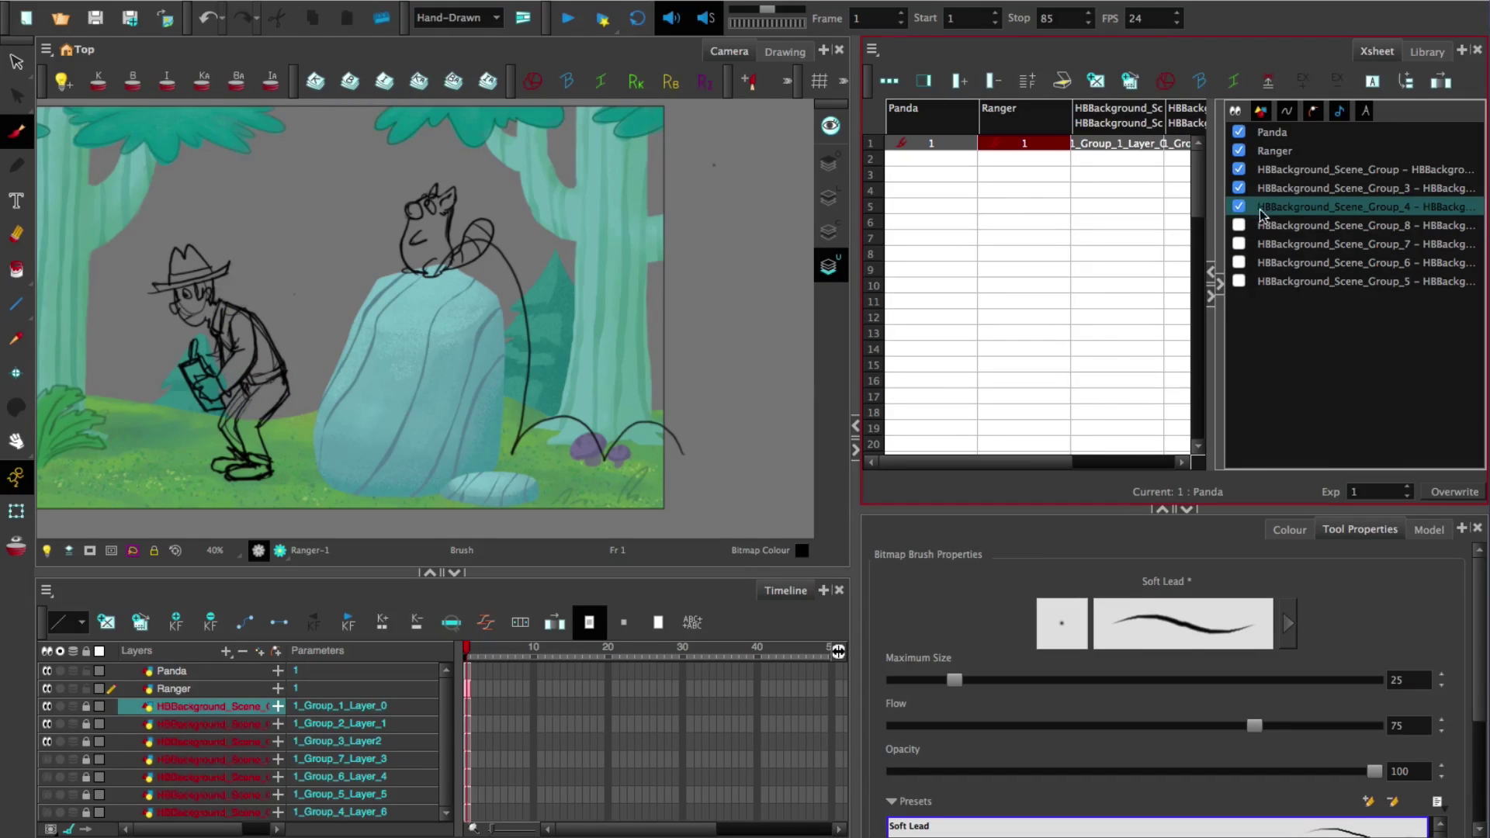
{"action": "left_click", "coordinate": [1240, 170]}
{"action": "left_click", "coordinate": [1240, 170]}
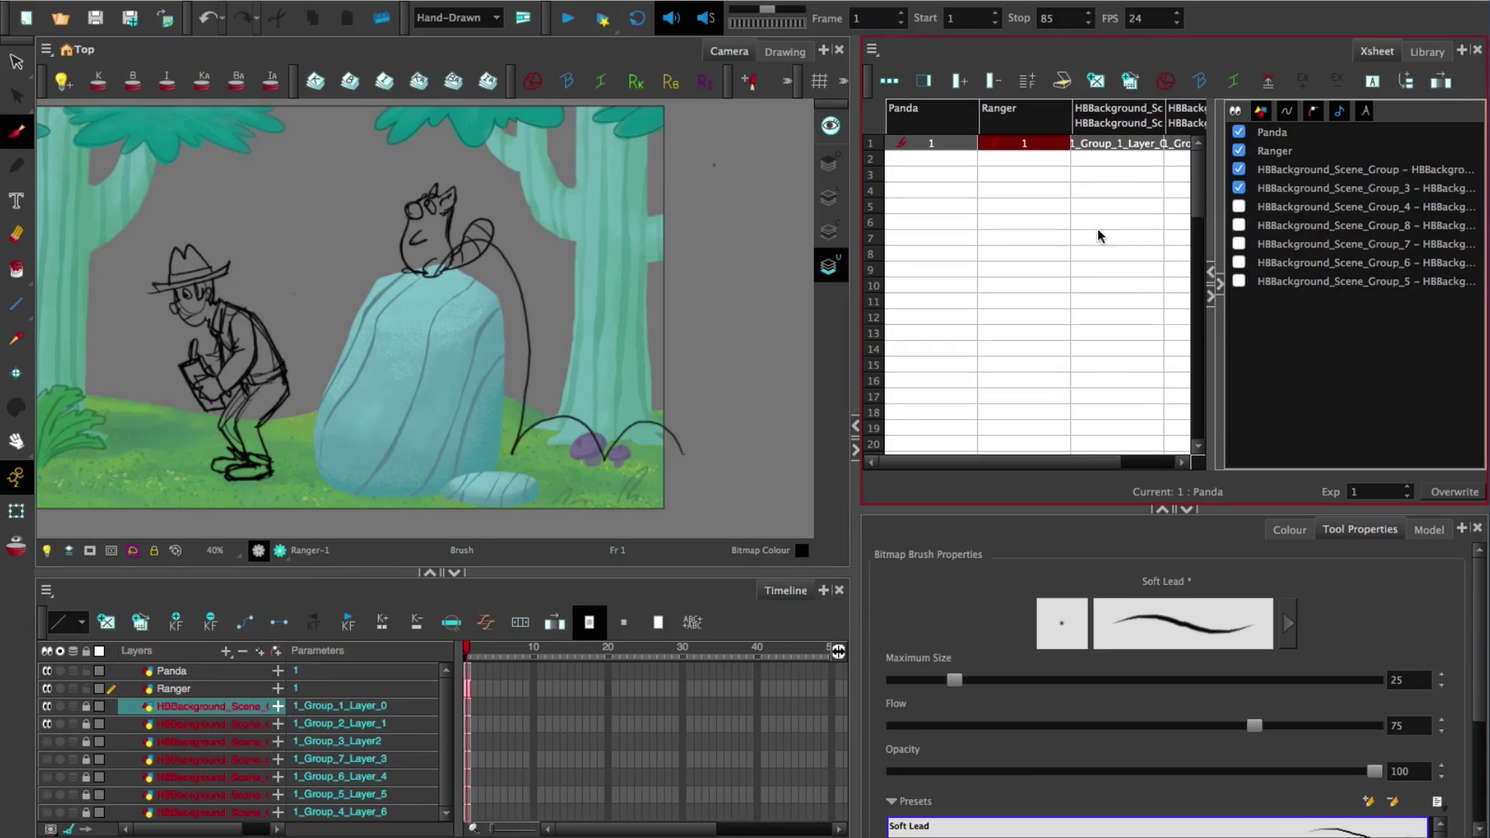
{"action": "left_click", "coordinate": [1240, 150]}
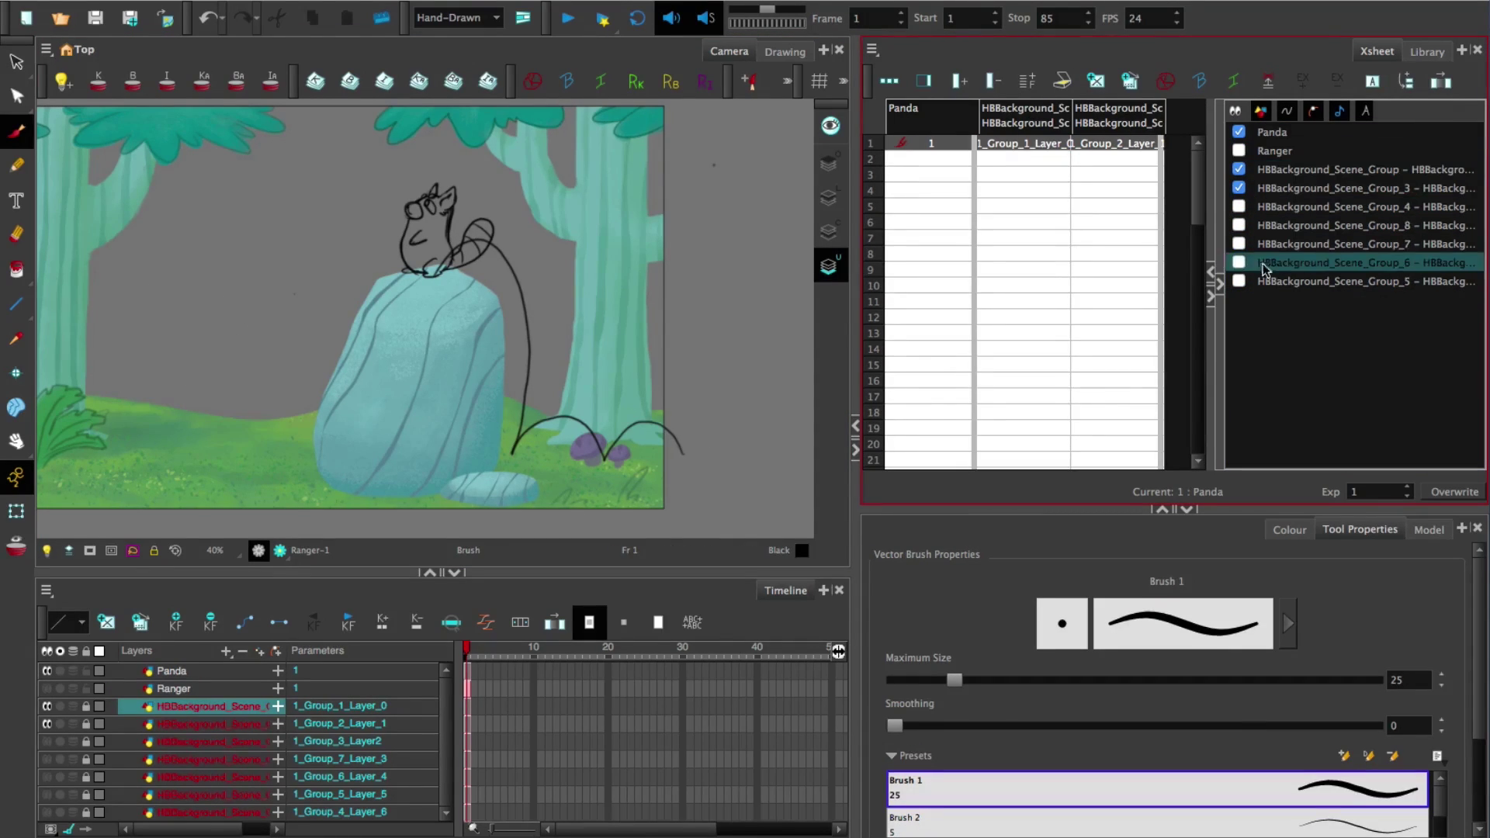
{"action": "left_click", "coordinate": [1221, 287]}
{"action": "left_click", "coordinate": [1211, 294]}
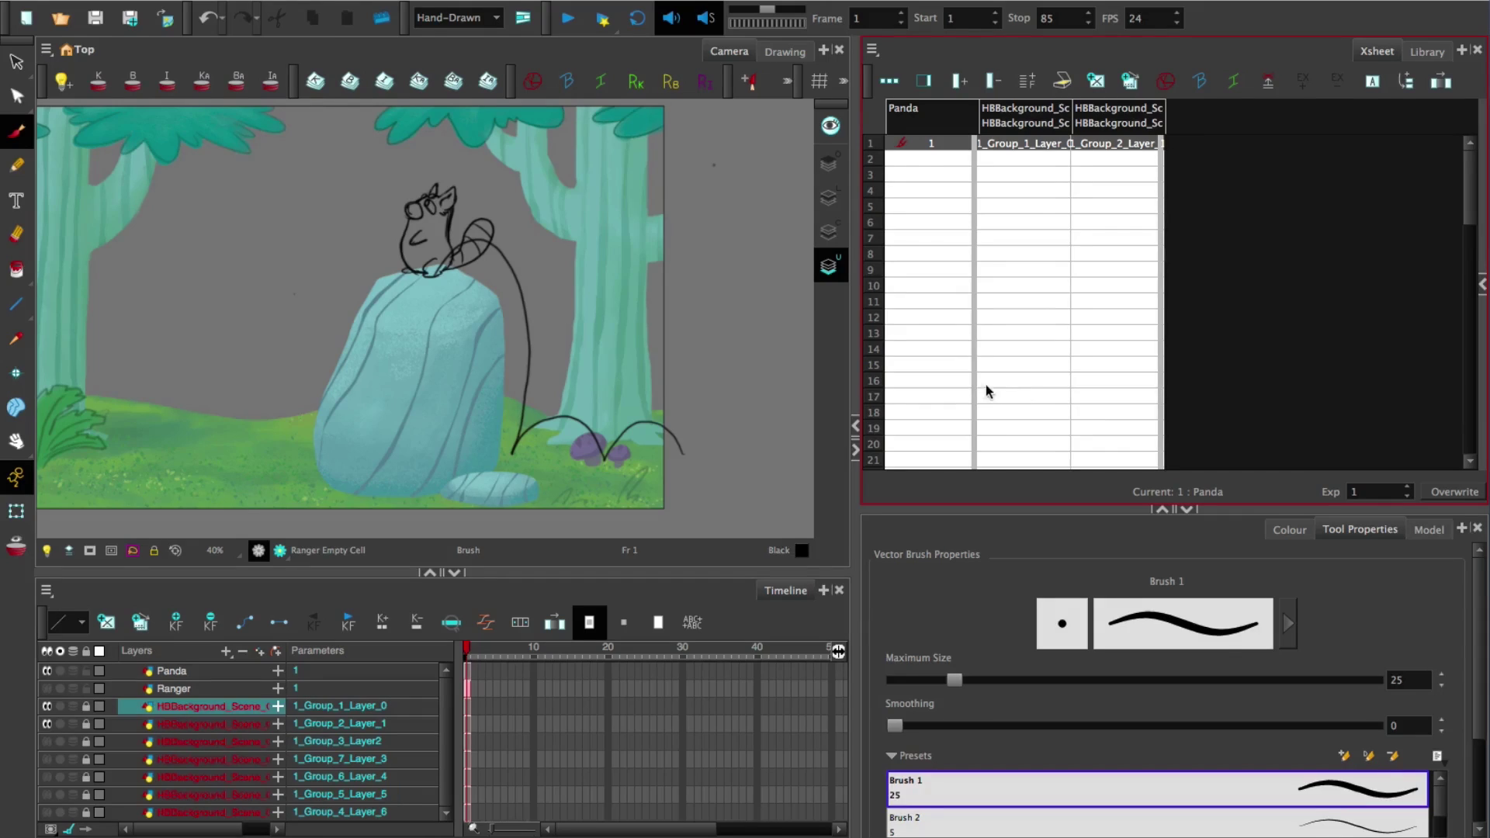
Set an Xsheet tempo marker starting at frame 1 with 8 frames per beat and 4 beats per bar
{"action": "left_click", "coordinate": [923, 147]}
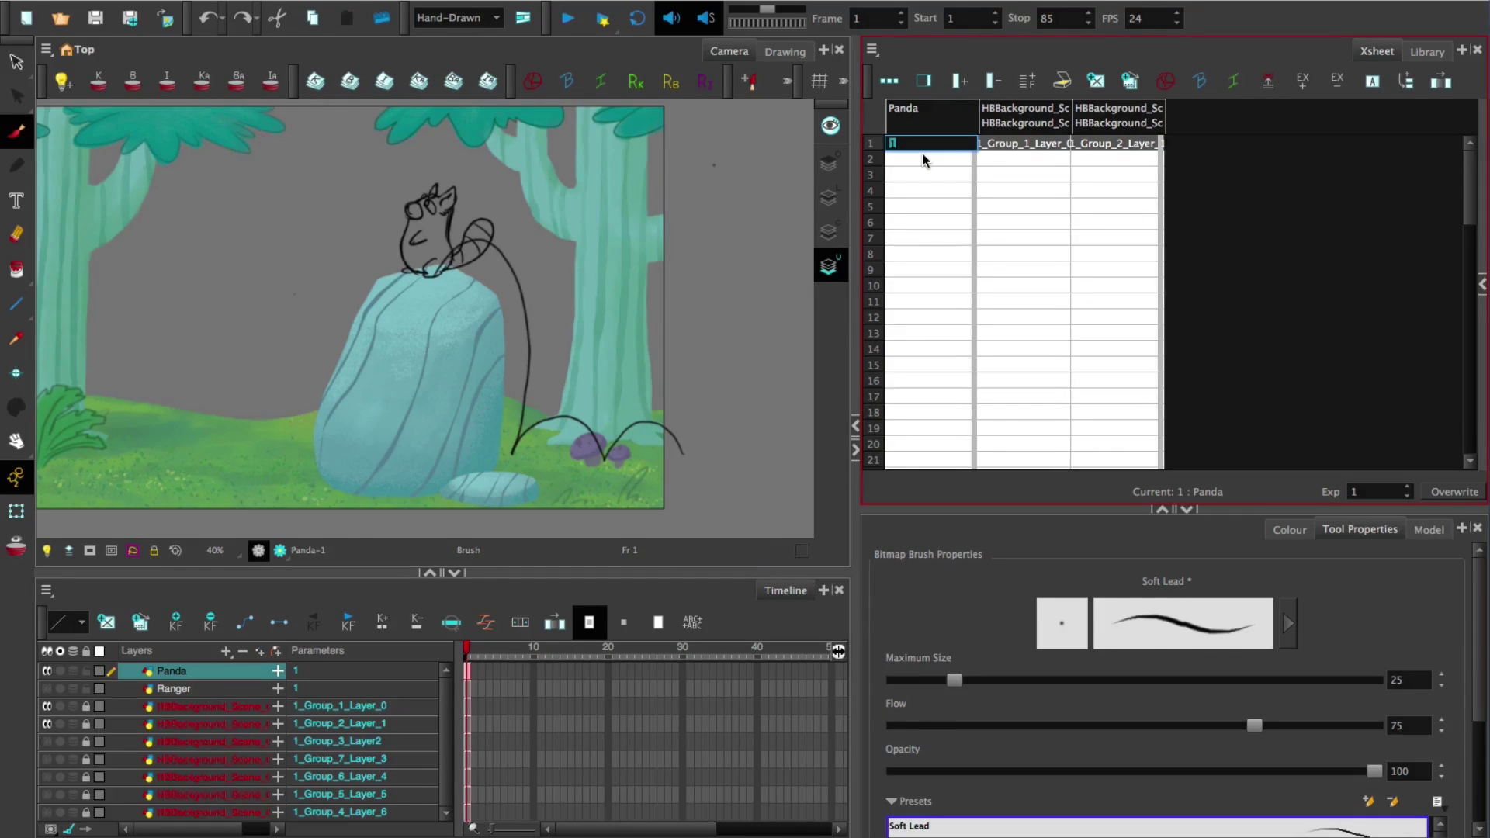
{"action": "left_click", "coordinate": [949, 159]}
{"action": "left_click", "coordinate": [952, 149]}
{"action": "left_click", "coordinate": [873, 50]}
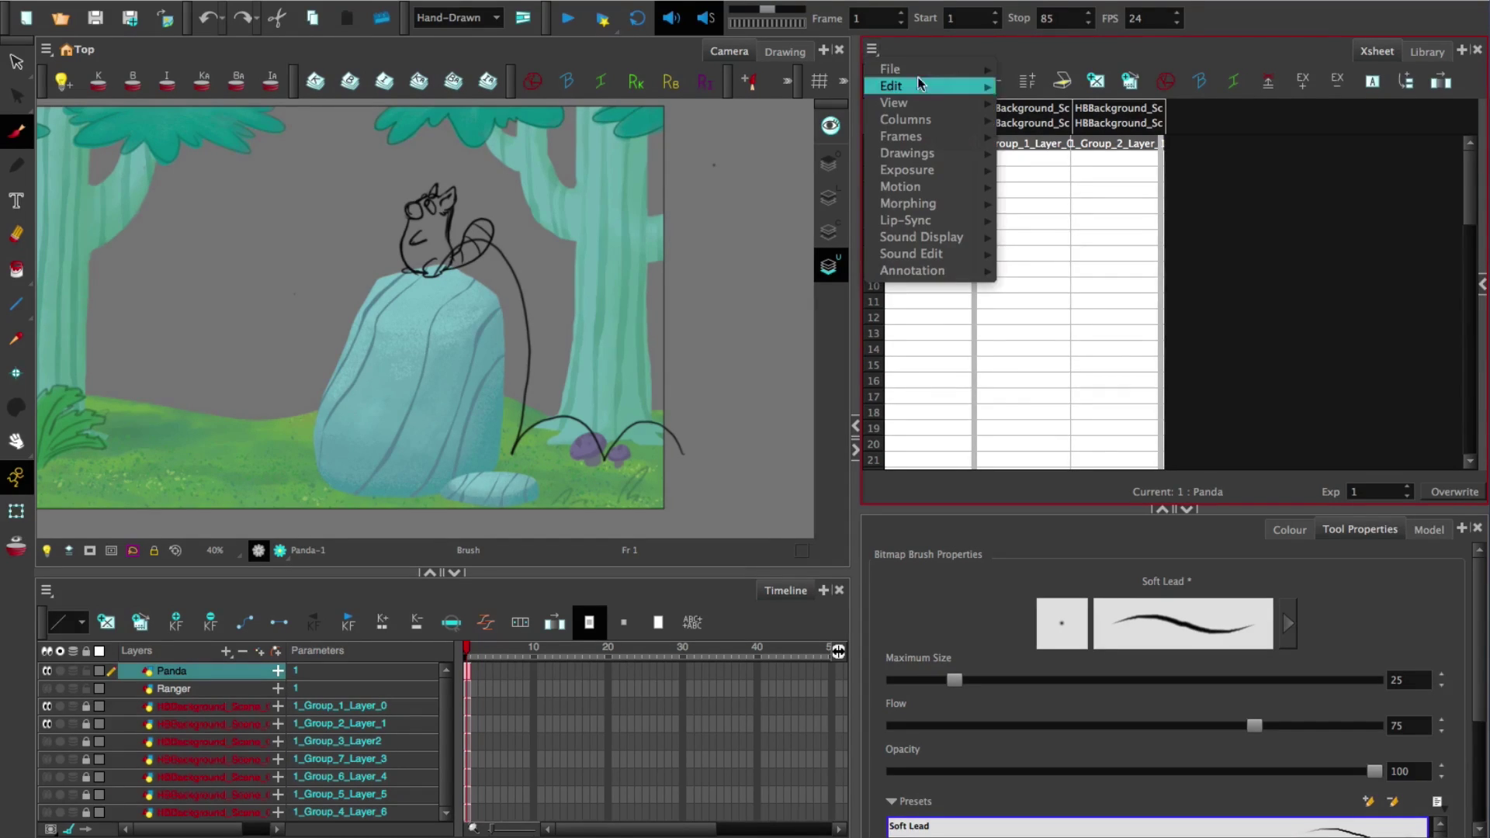
{"action": "mouse_move", "coordinate": [929, 91]}
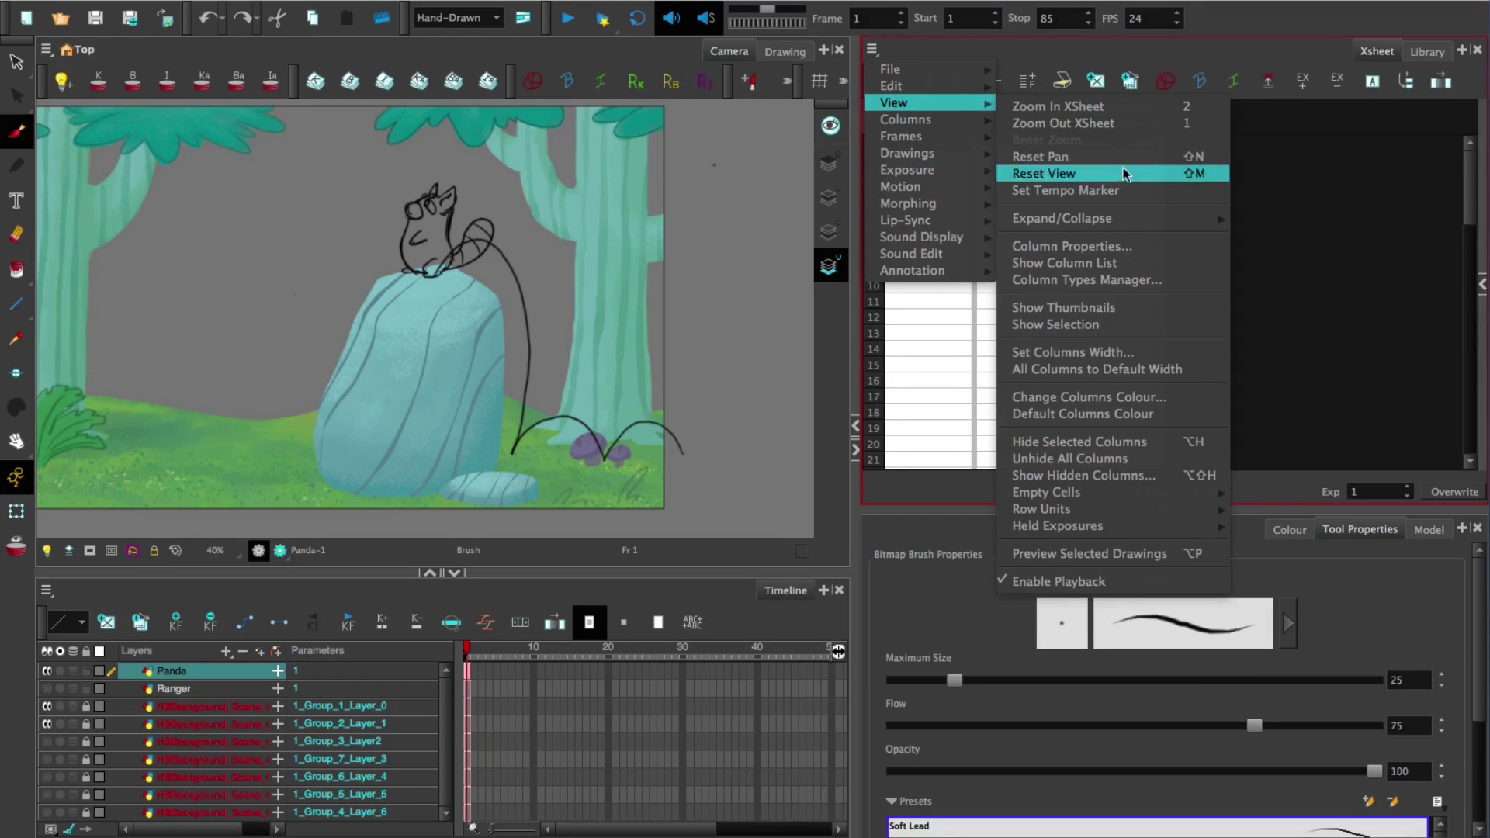
{"action": "left_click", "coordinate": [1101, 192]}
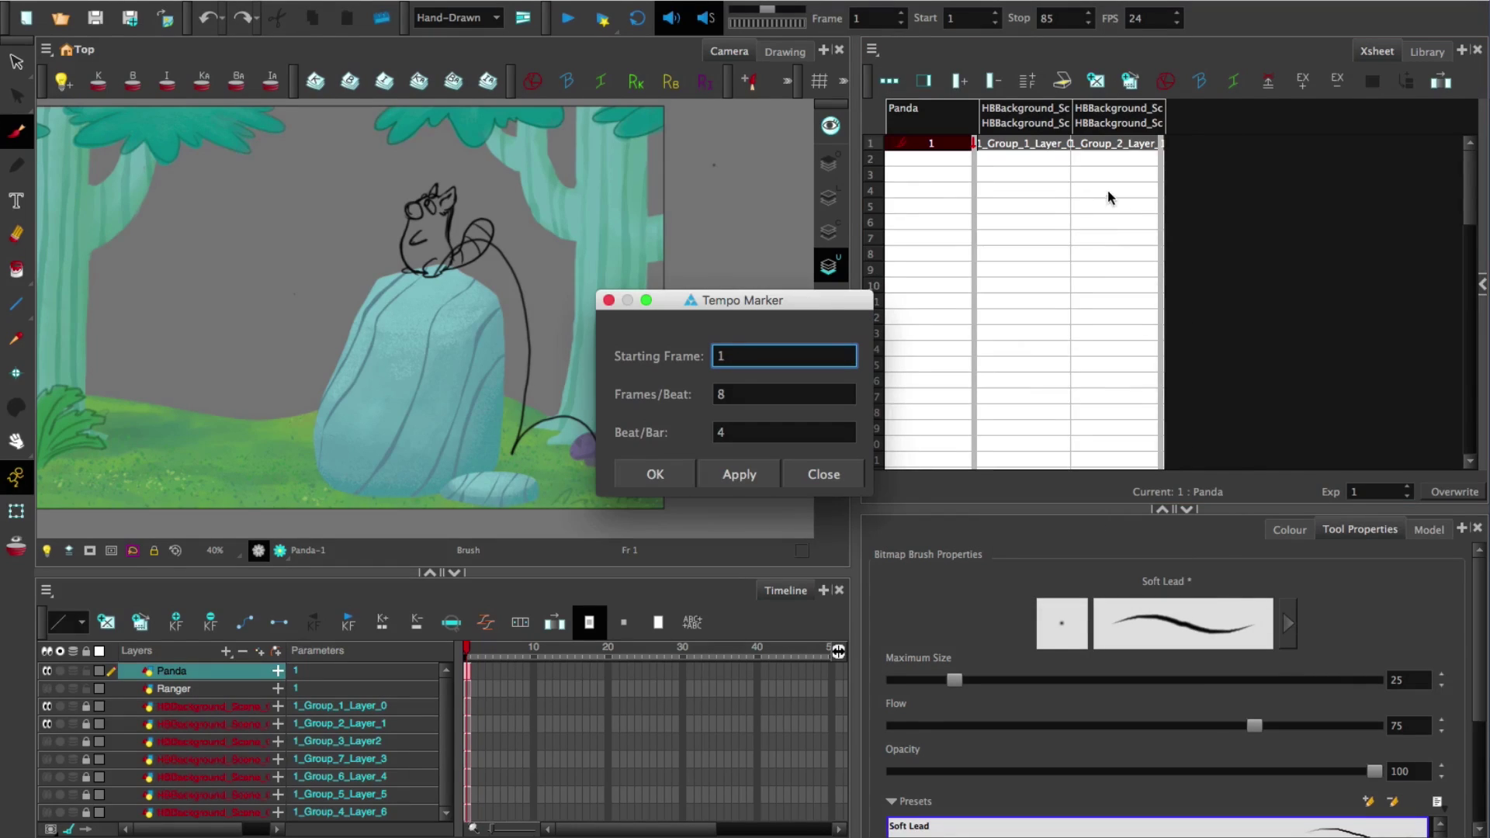
{"action": "double_click", "coordinate": [727, 393]}
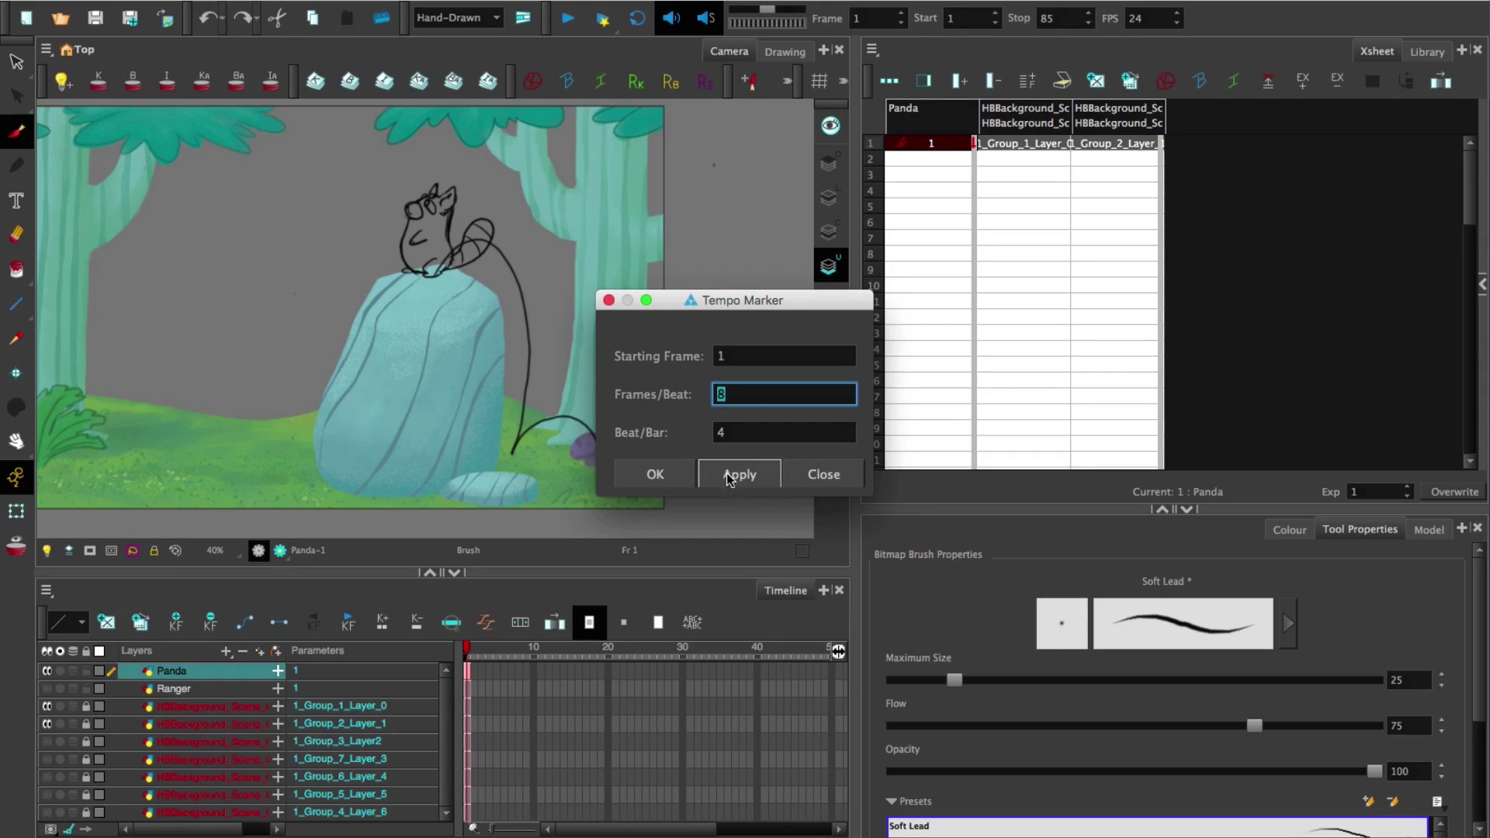
{"action": "left_click", "coordinate": [683, 475]}
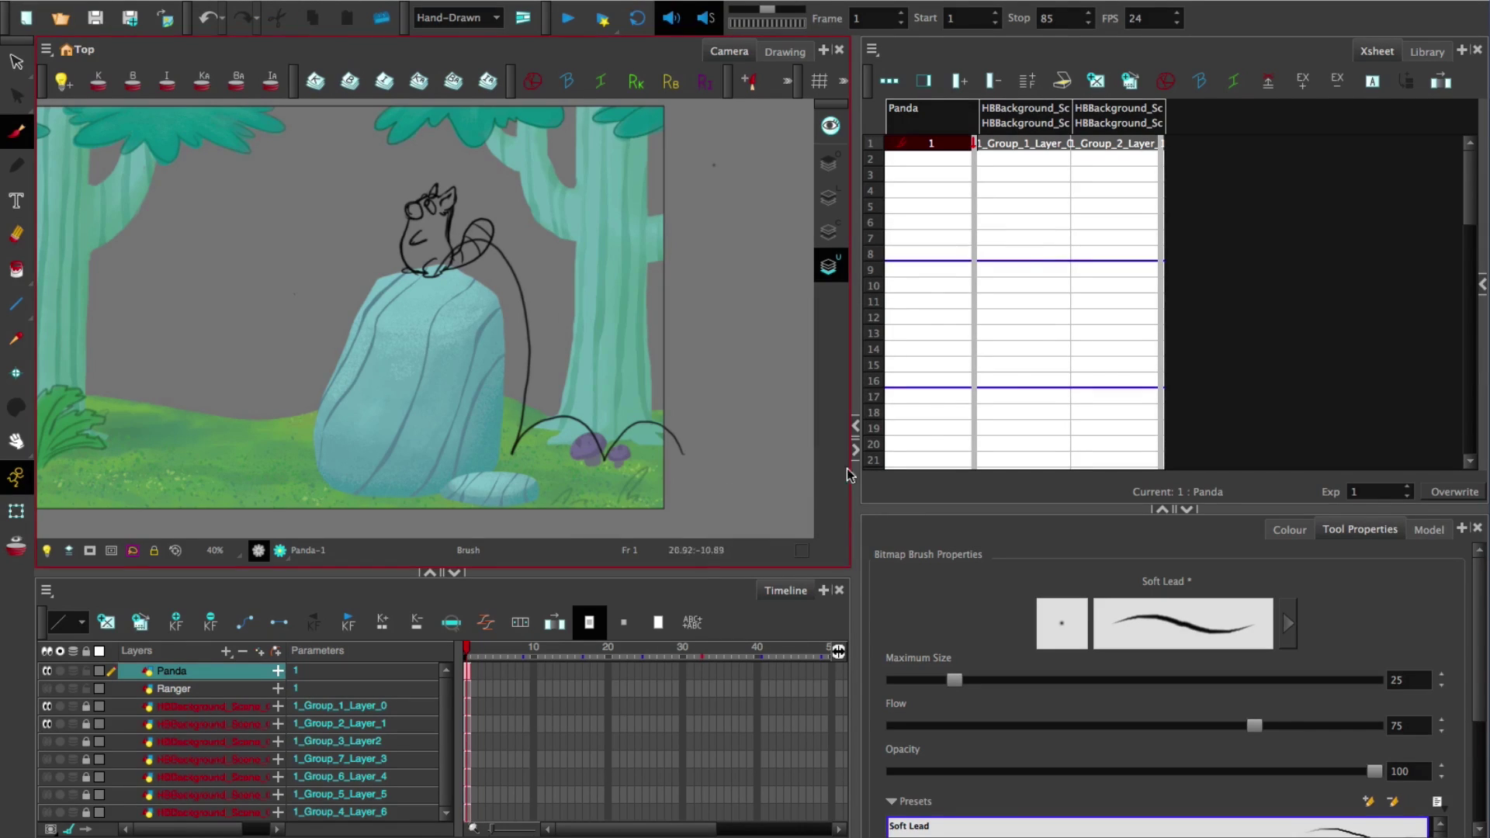
{"action": "left_click", "coordinate": [881, 461]}
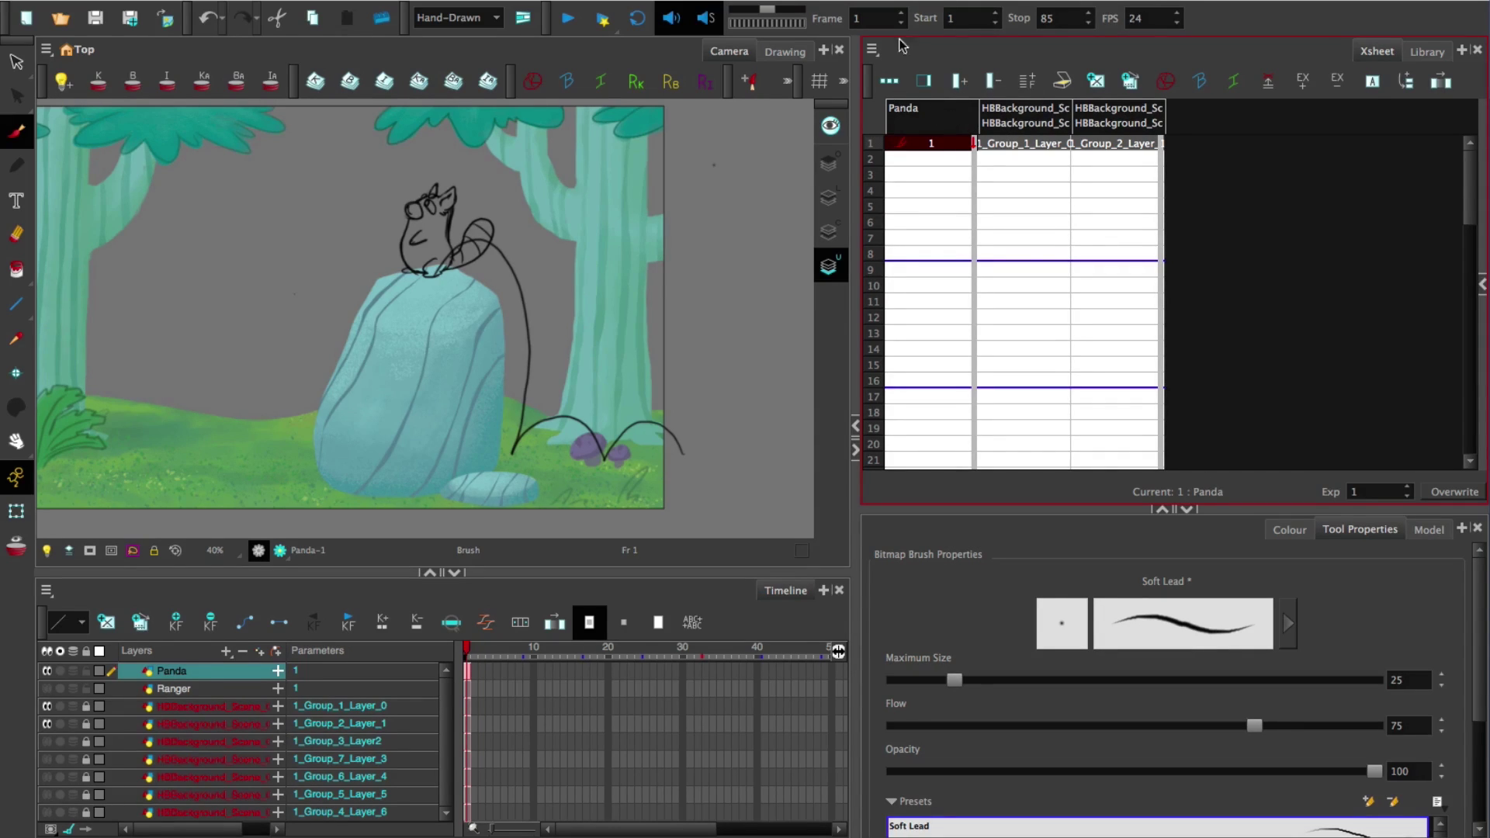
Add a column of type Annotation, named Annotation, to the Xsheet
{"action": "left_click", "coordinate": [959, 82]}
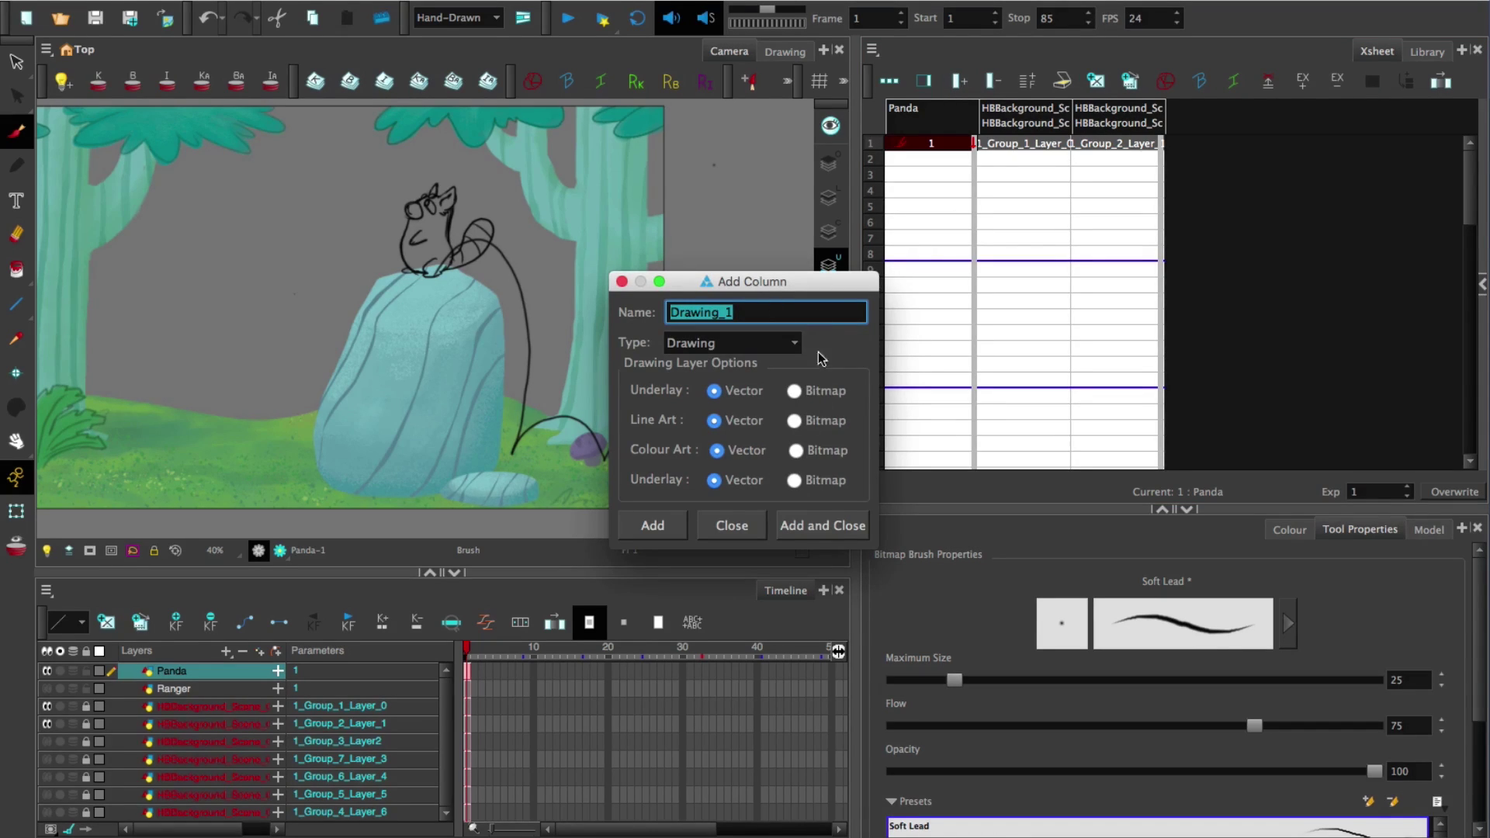
{"action": "left_click", "coordinate": [793, 347]}
{"action": "left_click", "coordinate": [811, 346]}
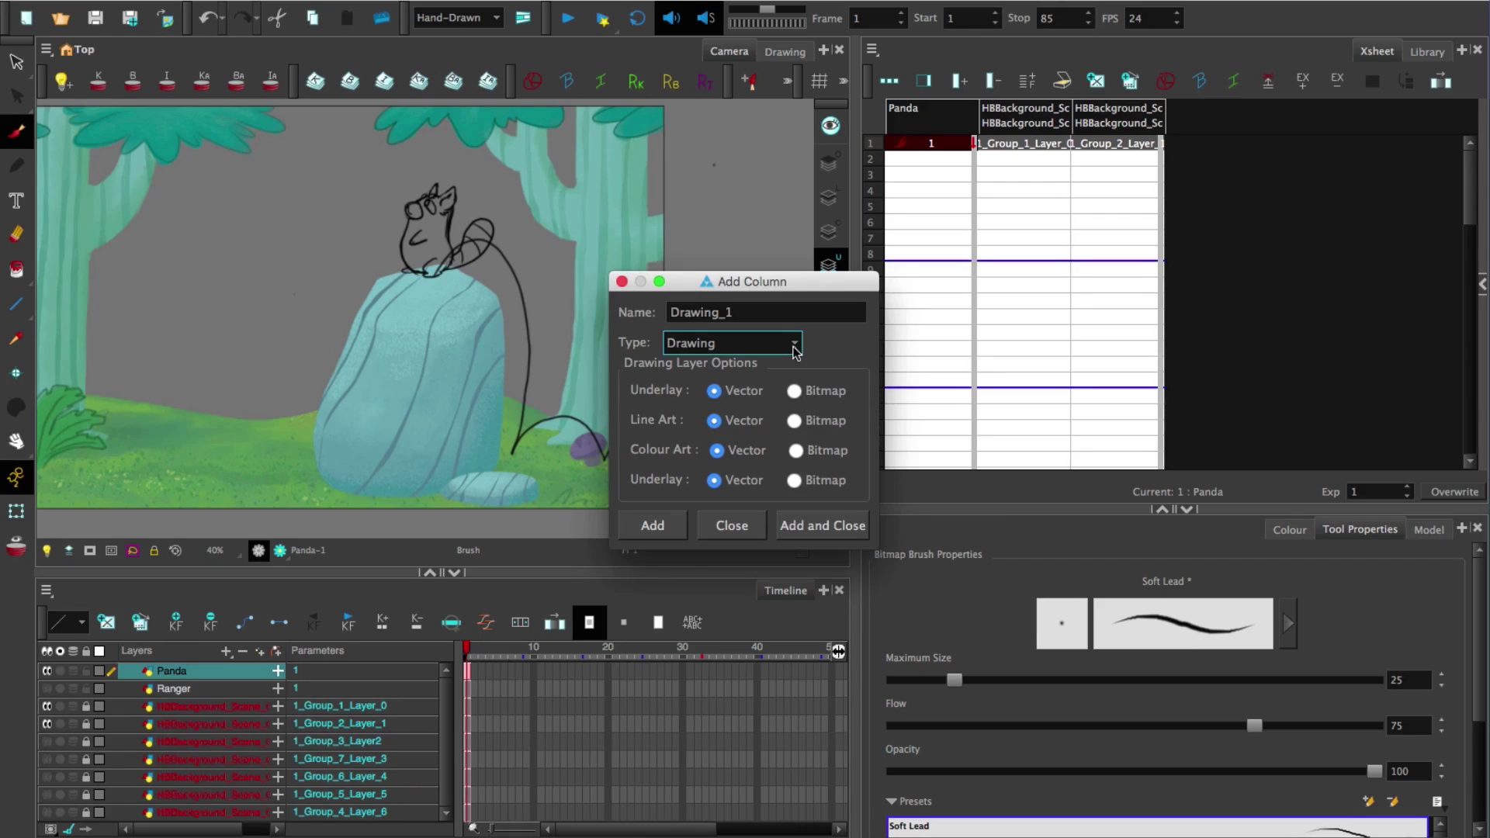
{"action": "left_click", "coordinate": [798, 348]}
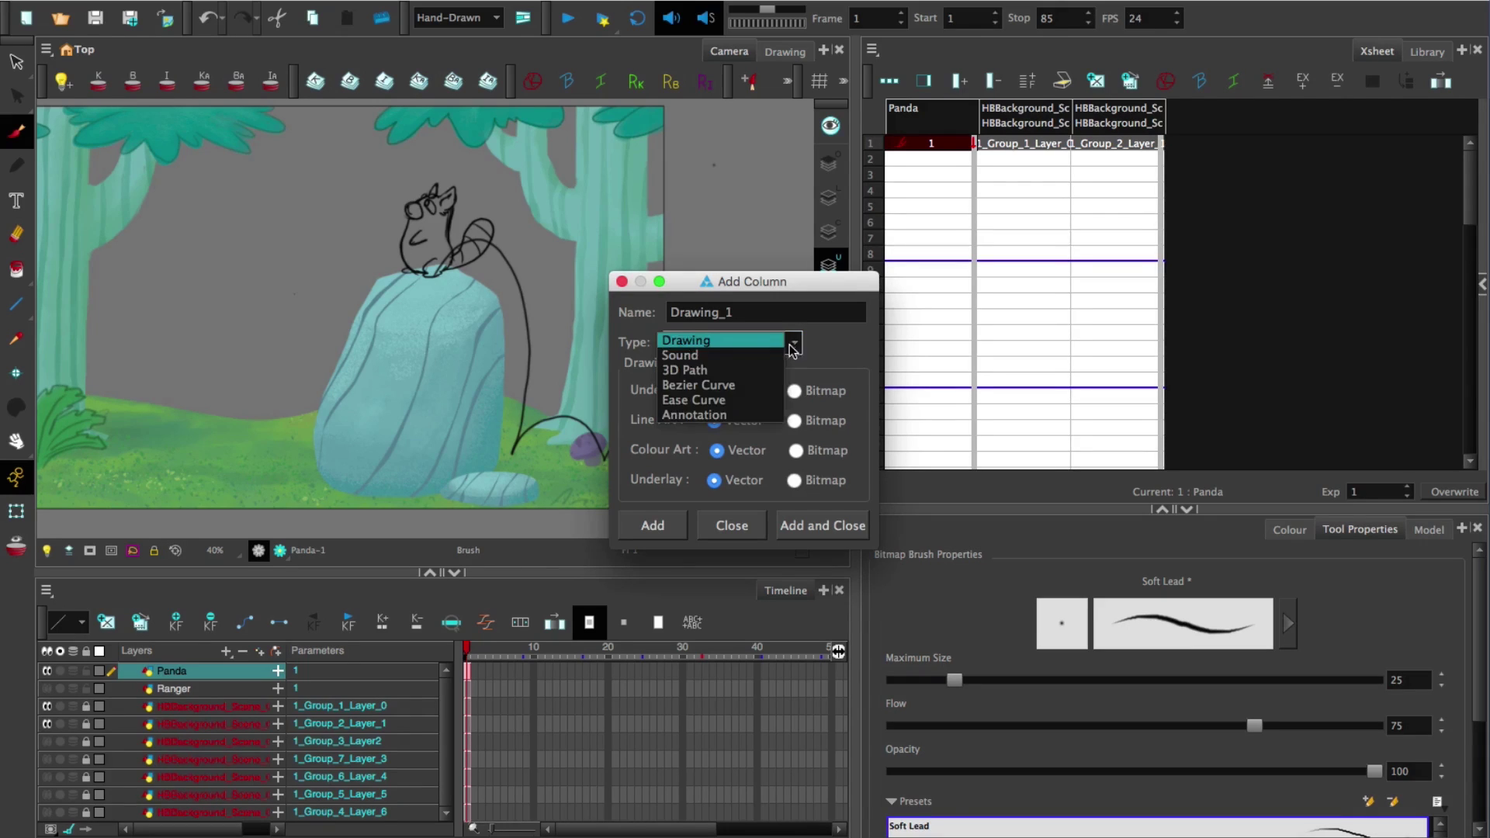
{"action": "left_click", "coordinate": [744, 415]}
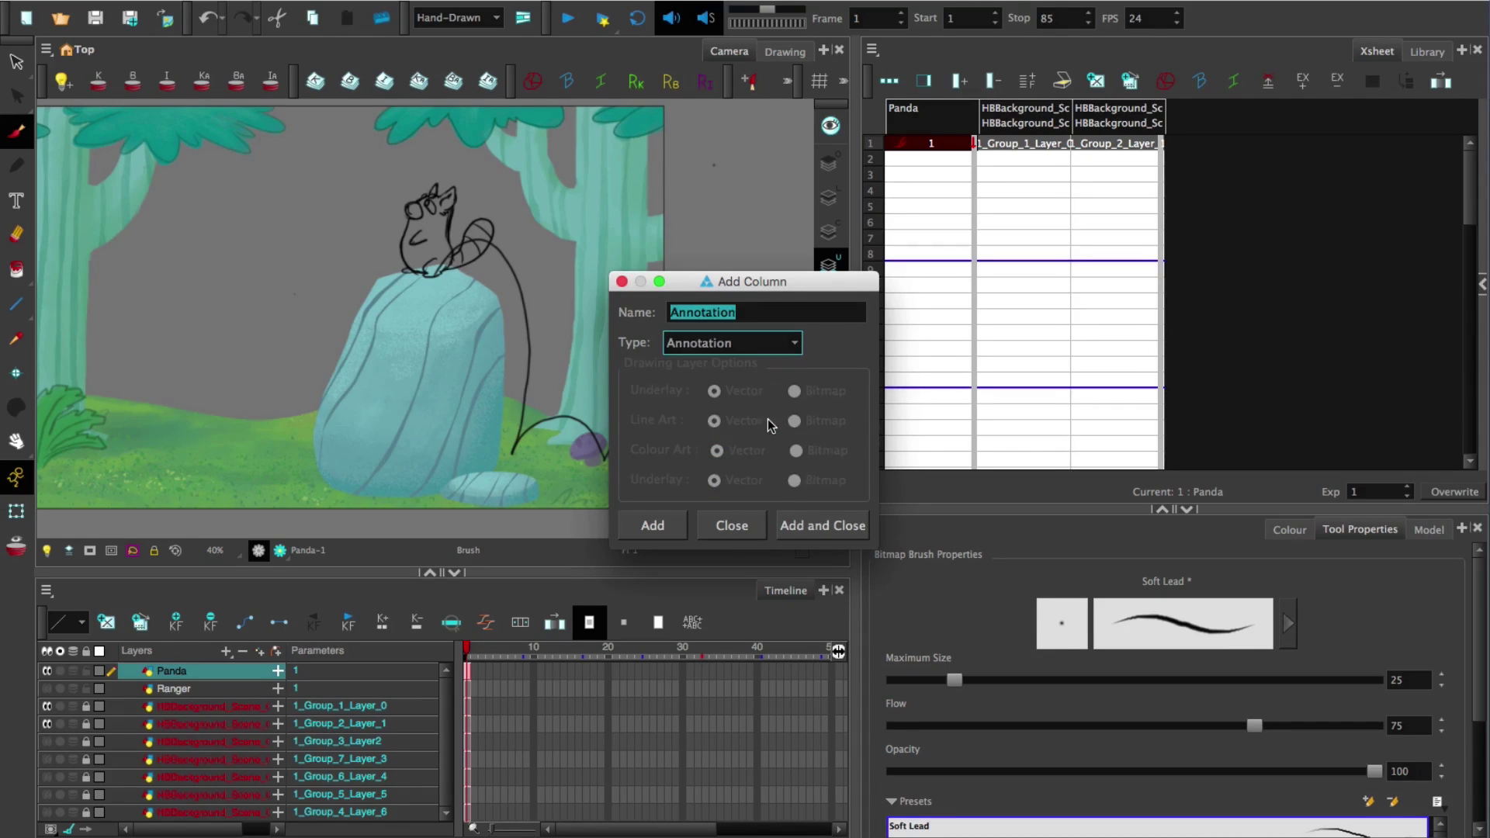
{"action": "left_click", "coordinate": [662, 527]}
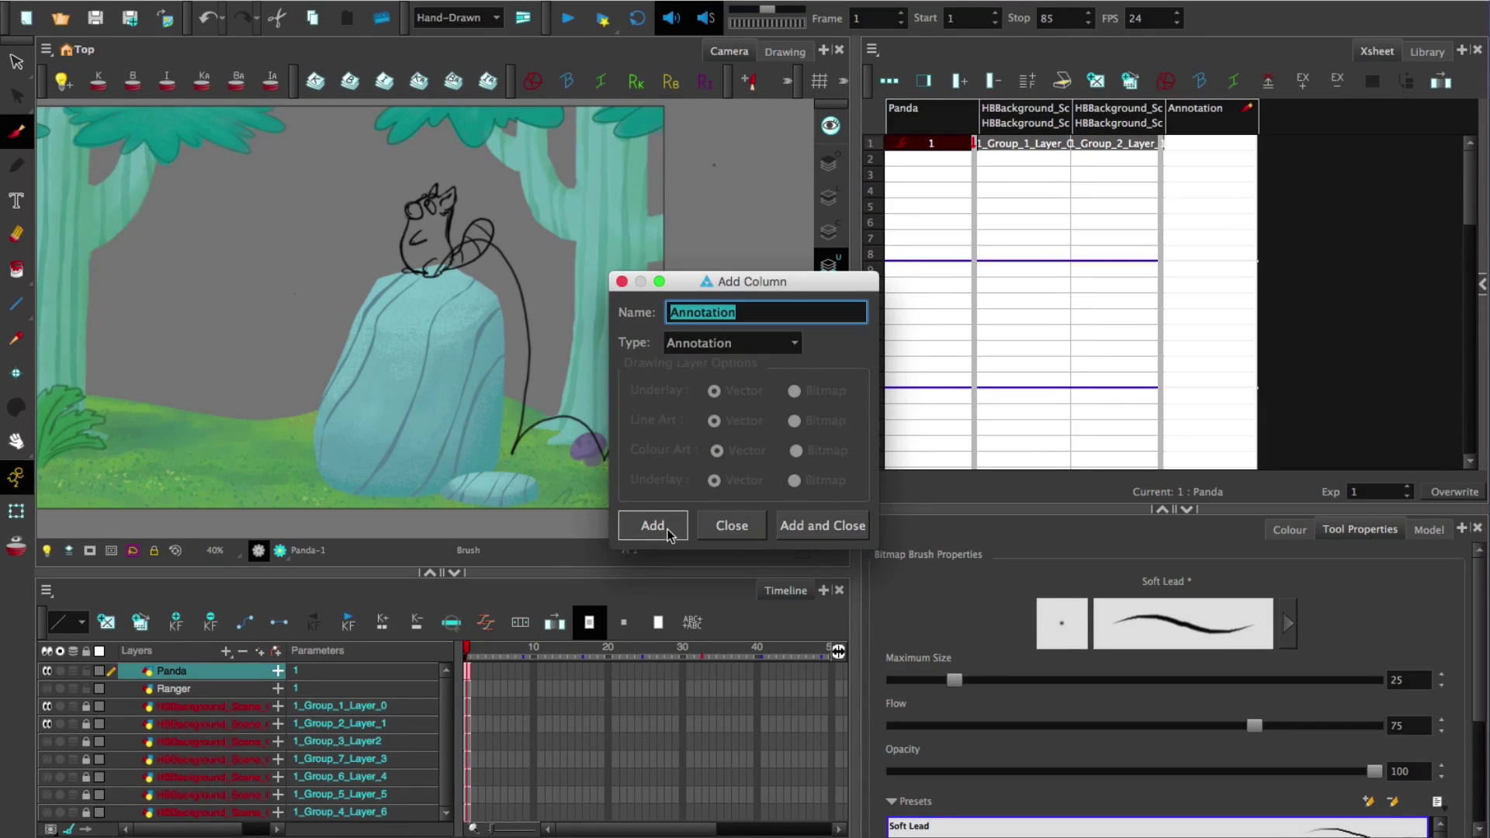
{"action": "left_click", "coordinate": [794, 528]}
Narrow the two background columns between the Panda and Annotation columns in the Xsheet
{"action": "left_click", "coordinate": [1202, 127]}
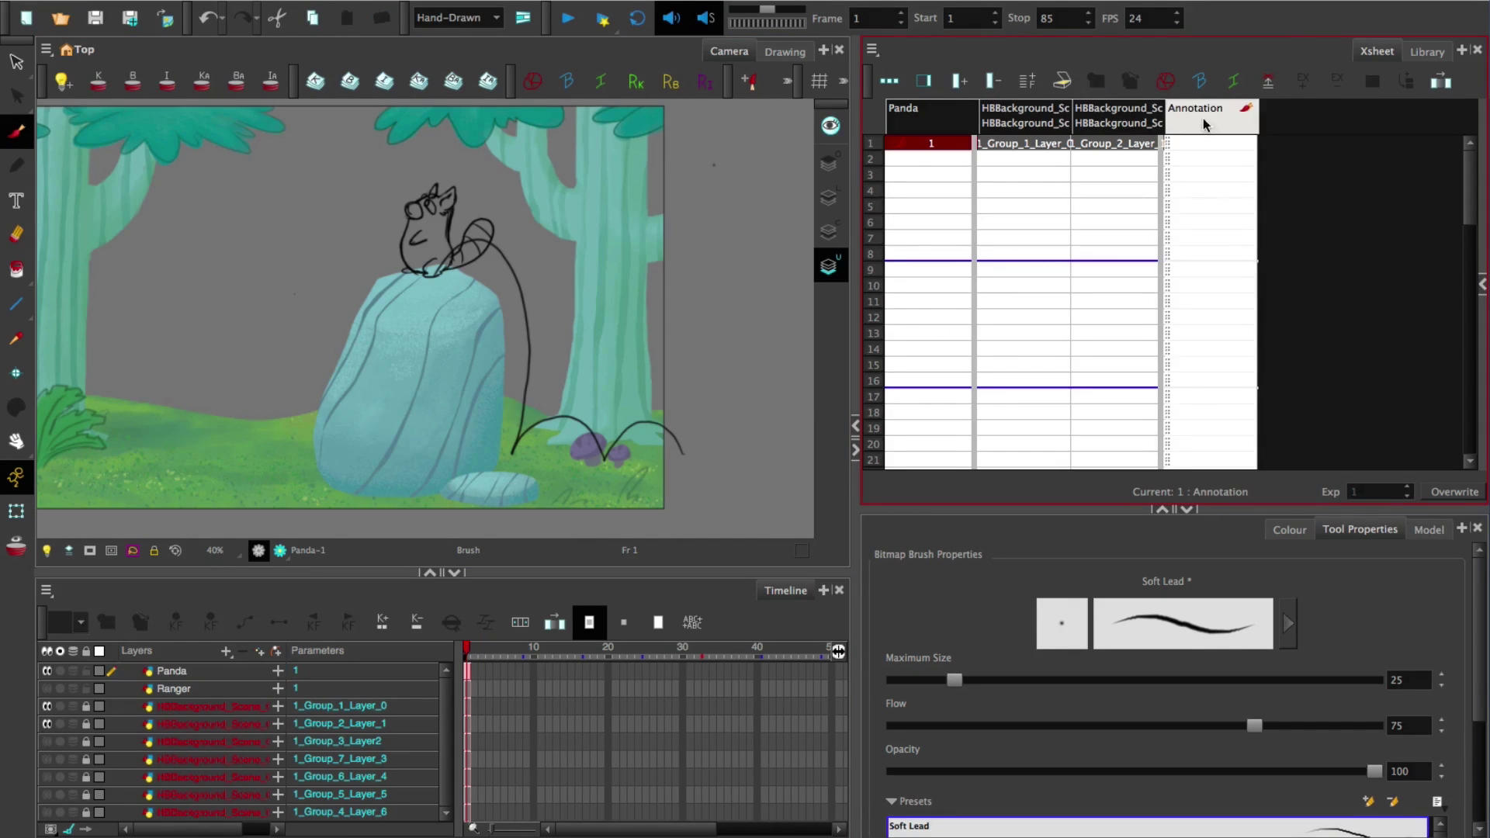
{"action": "mouse_move", "coordinate": [1165, 129]}
{"action": "left_mouse_down"}
{"action": "mouse_move", "coordinate": [996, 118]}
{"action": "mouse_move", "coordinate": [1027, 125]}
{"action": "left_mouse_up"}
{"action": "left_click", "coordinate": [1071, 125]}
{"action": "key", "text": "ctrl+z"}
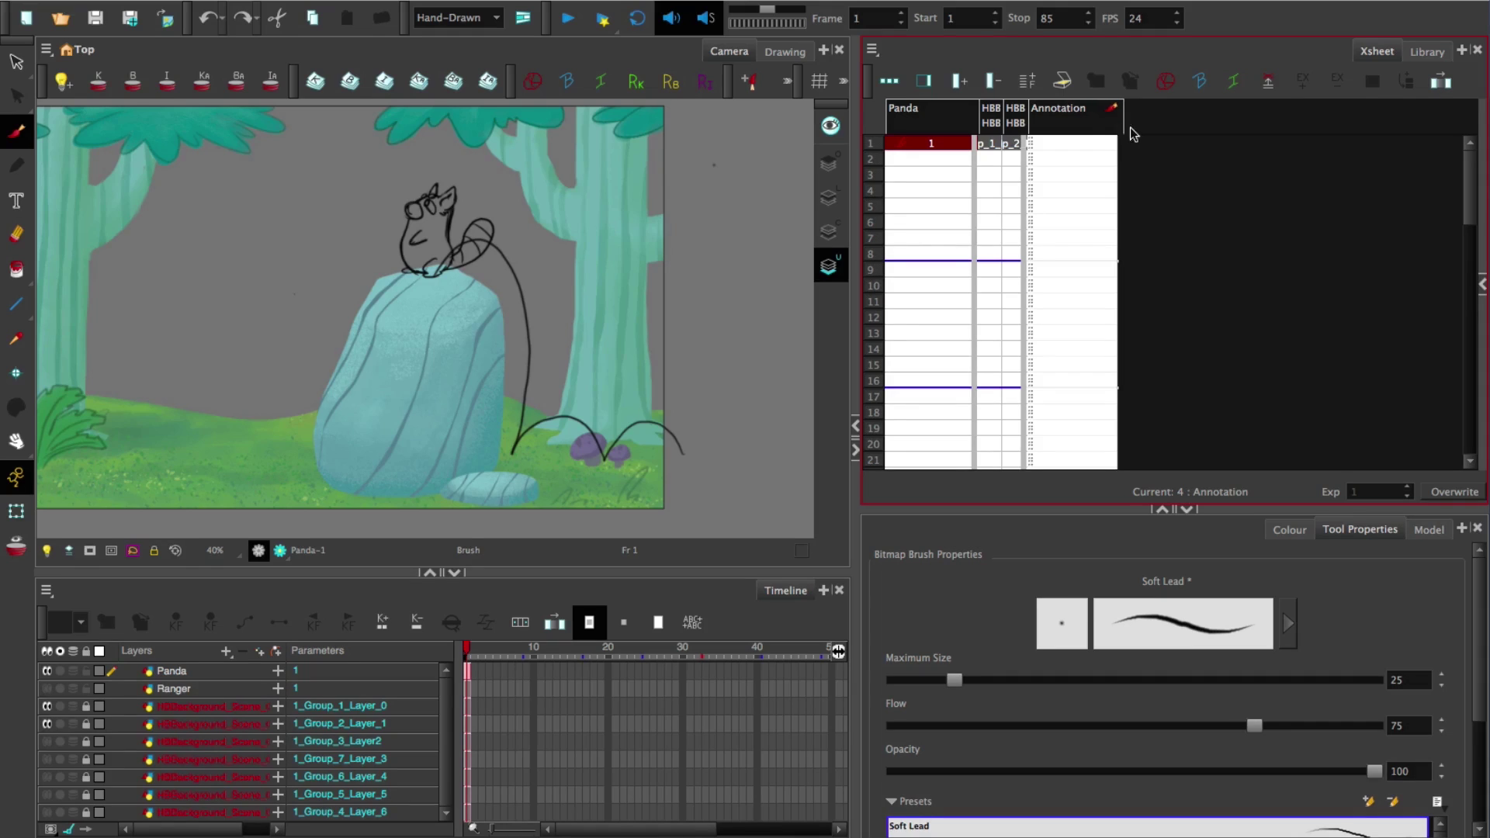
Widen the Annotation column and handwrite "Start" at frame 1
{"action": "left_click_drag", "start_coordinate": [1139, 134], "coordinate": [1196, 135]}
{"action": "left_click", "coordinate": [1168, 161]}
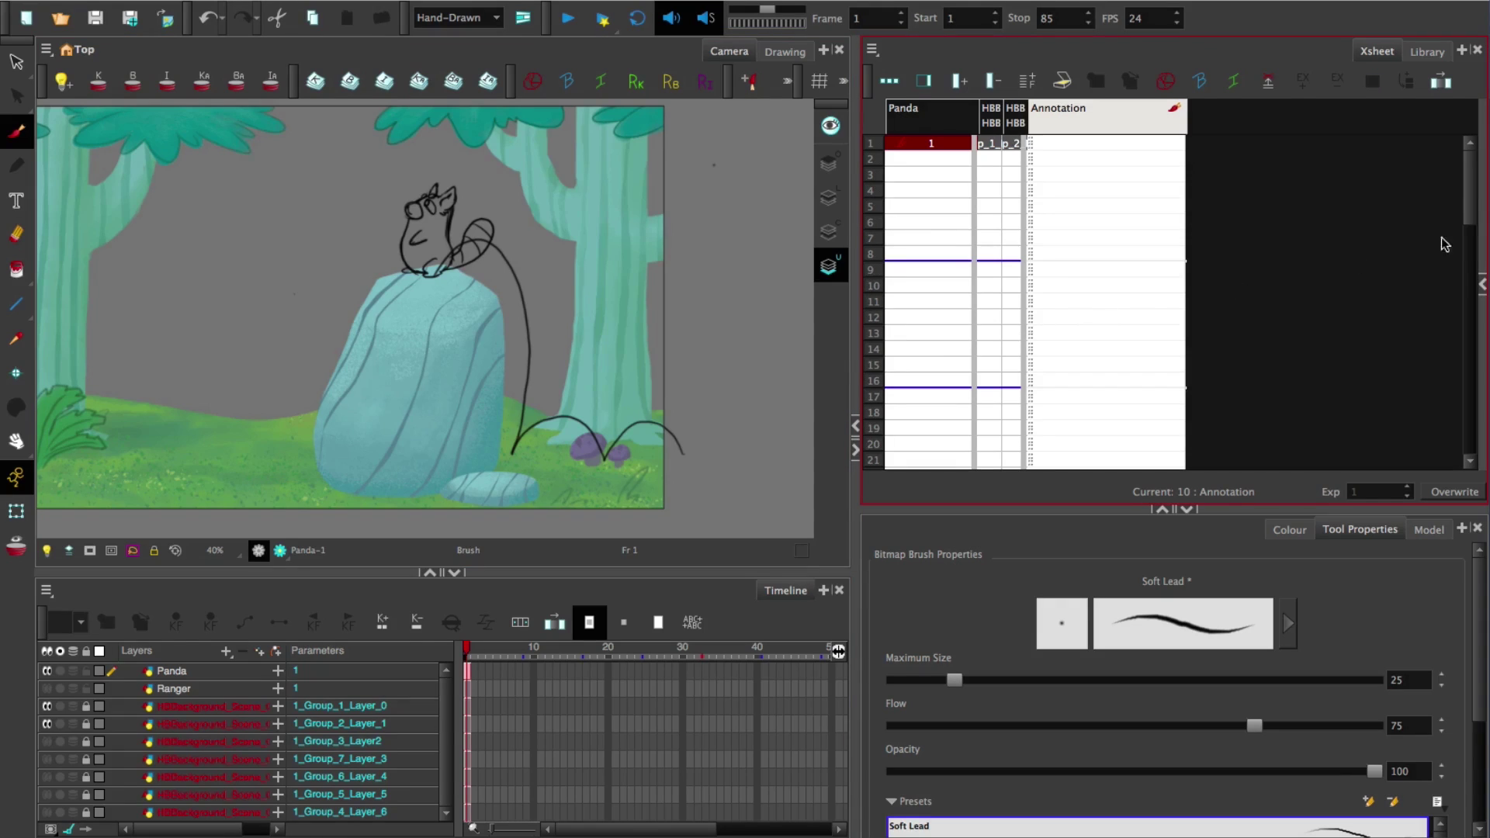
{"action": "scroll", "coordinate": [1477, 192], "scroll_direction": "down", "scroll_amount": 1}
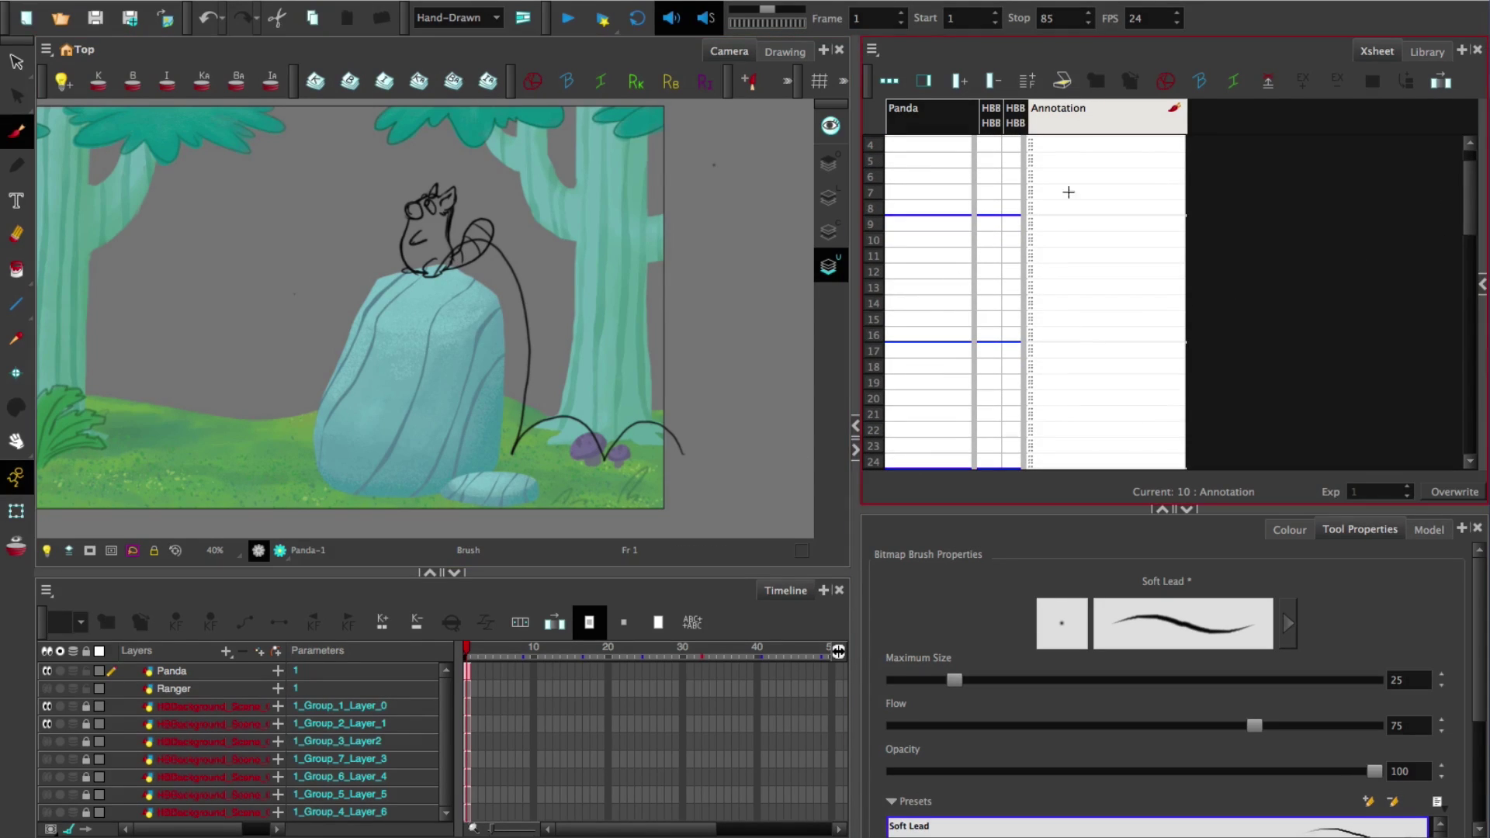
{"action": "scroll", "coordinate": [1469, 222], "scroll_direction": "up", "scroll_amount": 1}
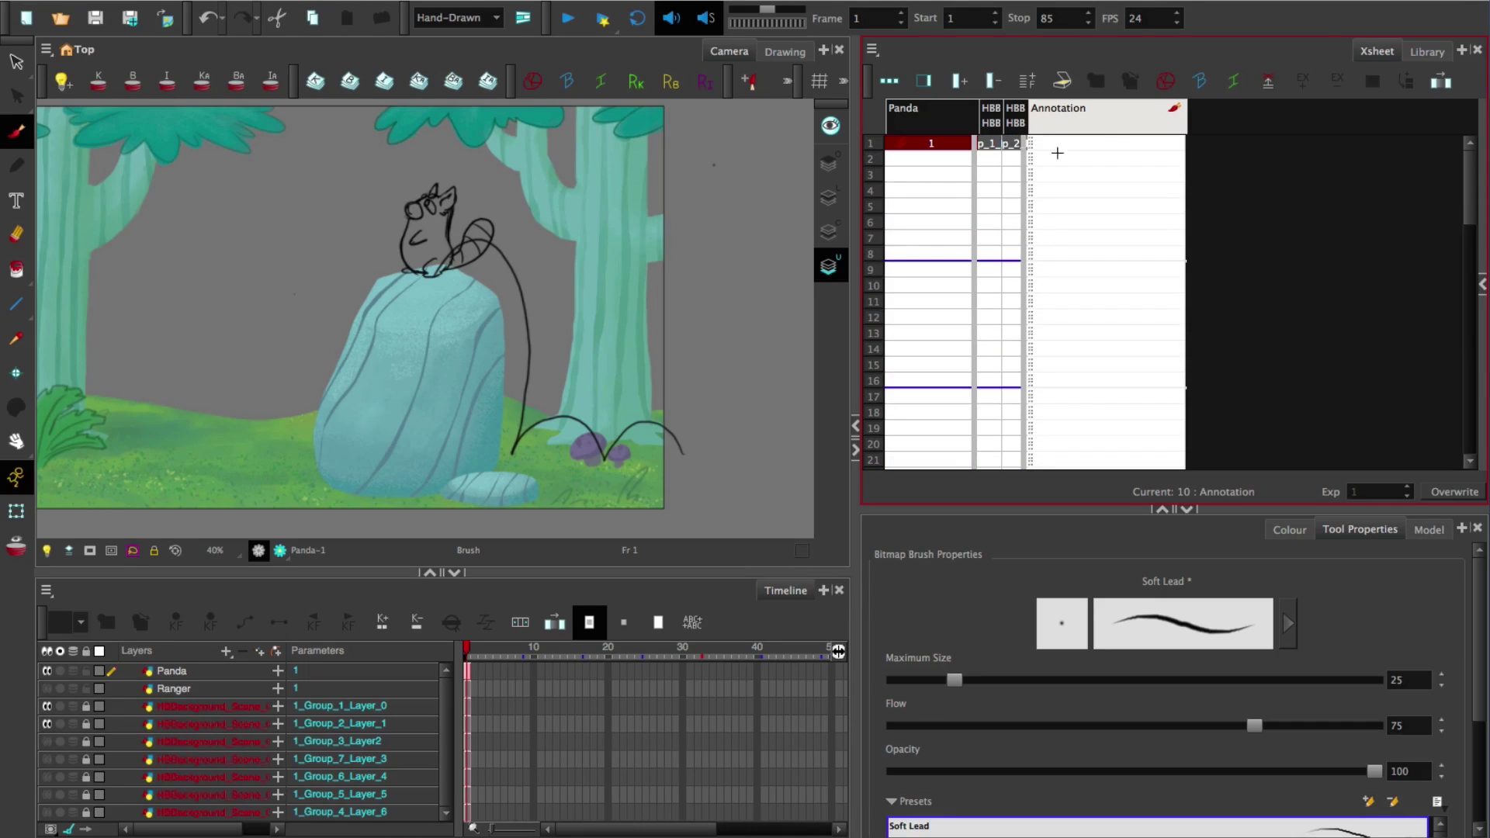
{"action": "left_click_drag", "start_coordinate": [1045, 143], "coordinate": [1095, 143]}
{"action": "left_click_drag", "start_coordinate": [1102, 136], "coordinate": [1112, 147]}
{"action": "left_click_drag", "start_coordinate": [1097, 141], "coordinate": [1116, 137]}
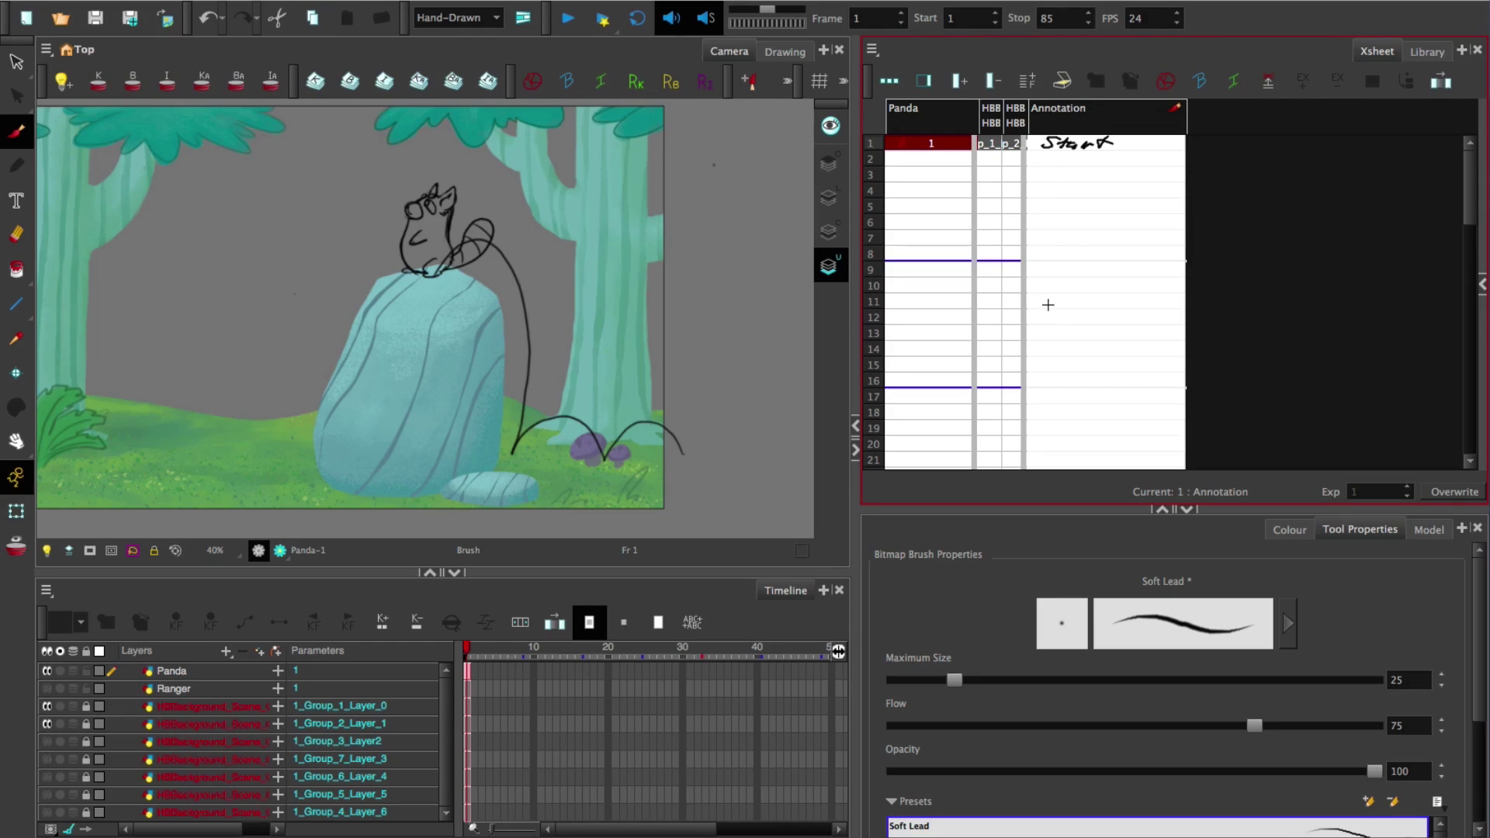
Draw short horizontal marks at frames 11, 21 and 34 of the Annotation column
{"action": "left_click_drag", "start_coordinate": [1037, 303], "coordinate": [1068, 306]}
{"action": "scroll", "coordinate": [1451, 203], "scroll_direction": "down", "scroll_amount": 3}
{"action": "scroll", "coordinate": [1250, 311], "scroll_direction": "down", "scroll_amount": 3}
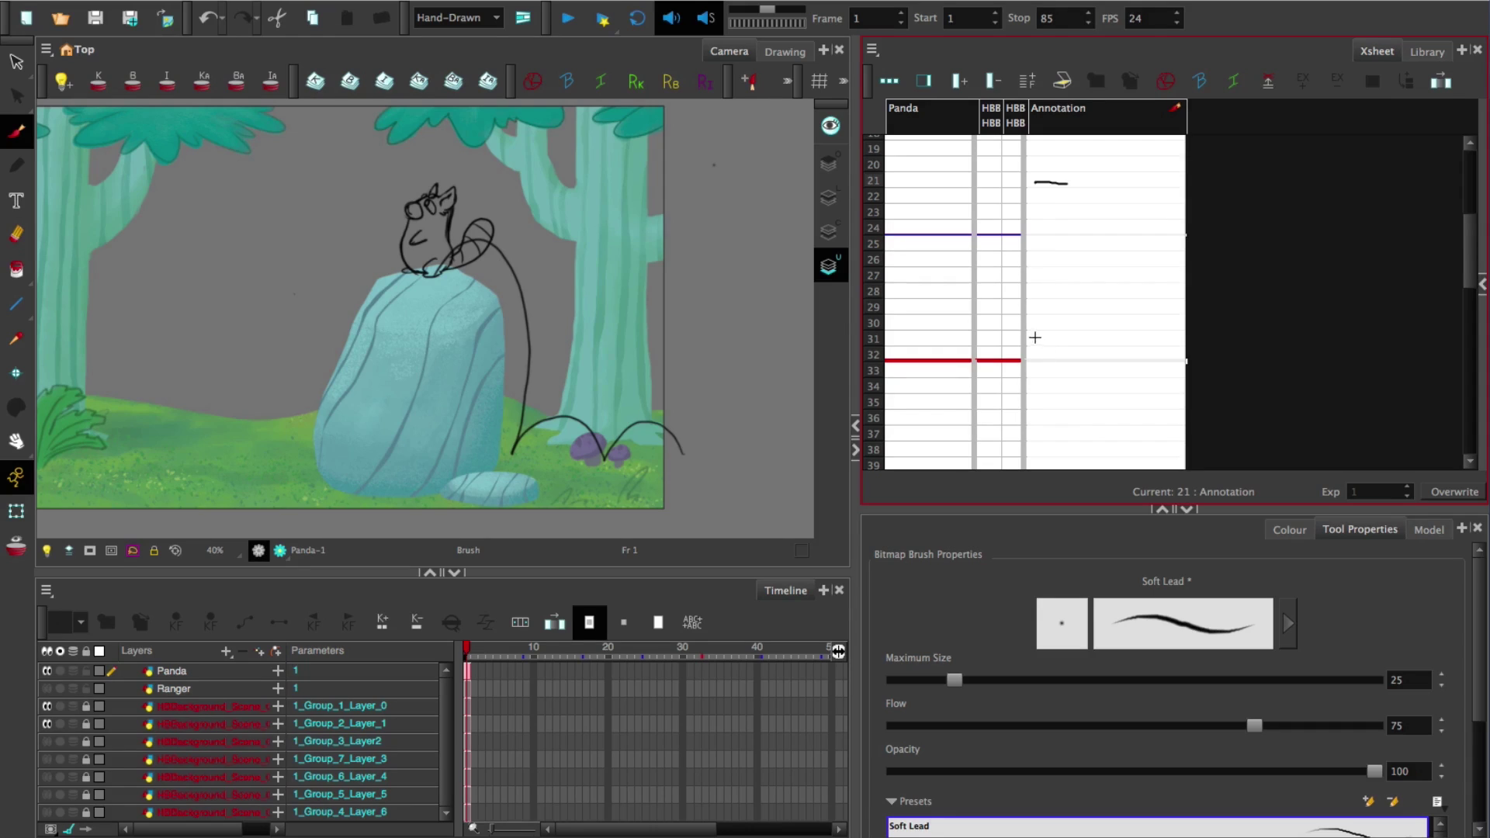
{"action": "left_click_drag", "start_coordinate": [1033, 386], "coordinate": [1069, 387]}
{"action": "left_click_drag", "start_coordinate": [1465, 277], "coordinate": [1467, 210]}
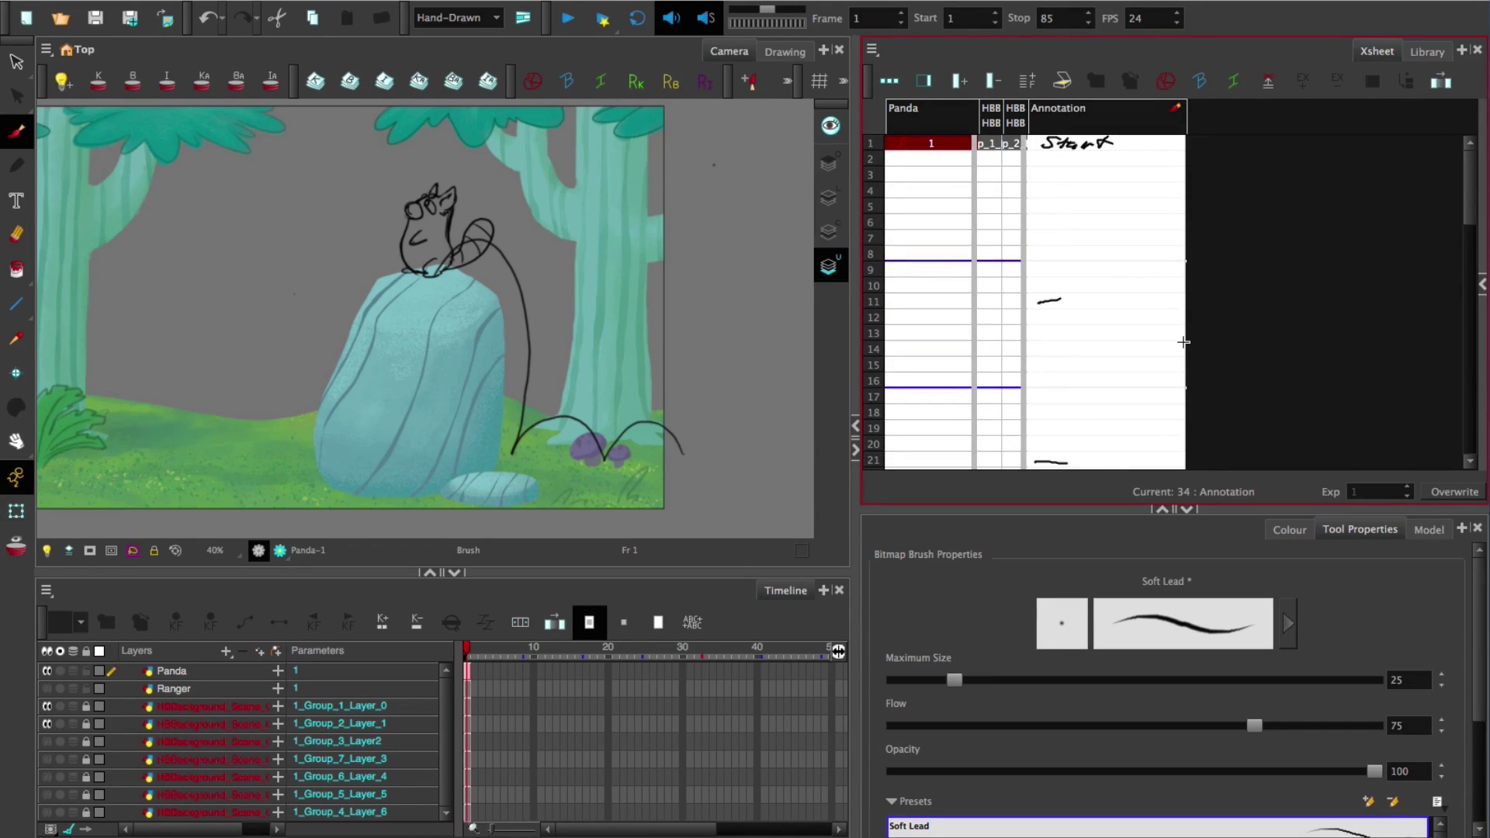
Draw three curved spacing arcs in the Annotation column linking frames 1 to 11, 11 to 21 and 21 to 34
{"action": "left_click_drag", "start_coordinate": [1055, 160], "coordinate": [1049, 300]}
{"action": "scroll", "coordinate": [1068, 194], "scroll_direction": "down", "scroll_amount": 4}
{"action": "left_click_drag", "start_coordinate": [1067, 191], "coordinate": [1074, 334]}
{"action": "scroll", "coordinate": [1087, 326], "scroll_direction": "down", "scroll_amount": 4}
{"action": "mouse_move", "coordinate": [1076, 245]}
{"action": "left_mouse_down"}
{"action": "mouse_move", "coordinate": [1108, 306]}
{"action": "mouse_move", "coordinate": [1070, 412]}
{"action": "left_mouse_up"}
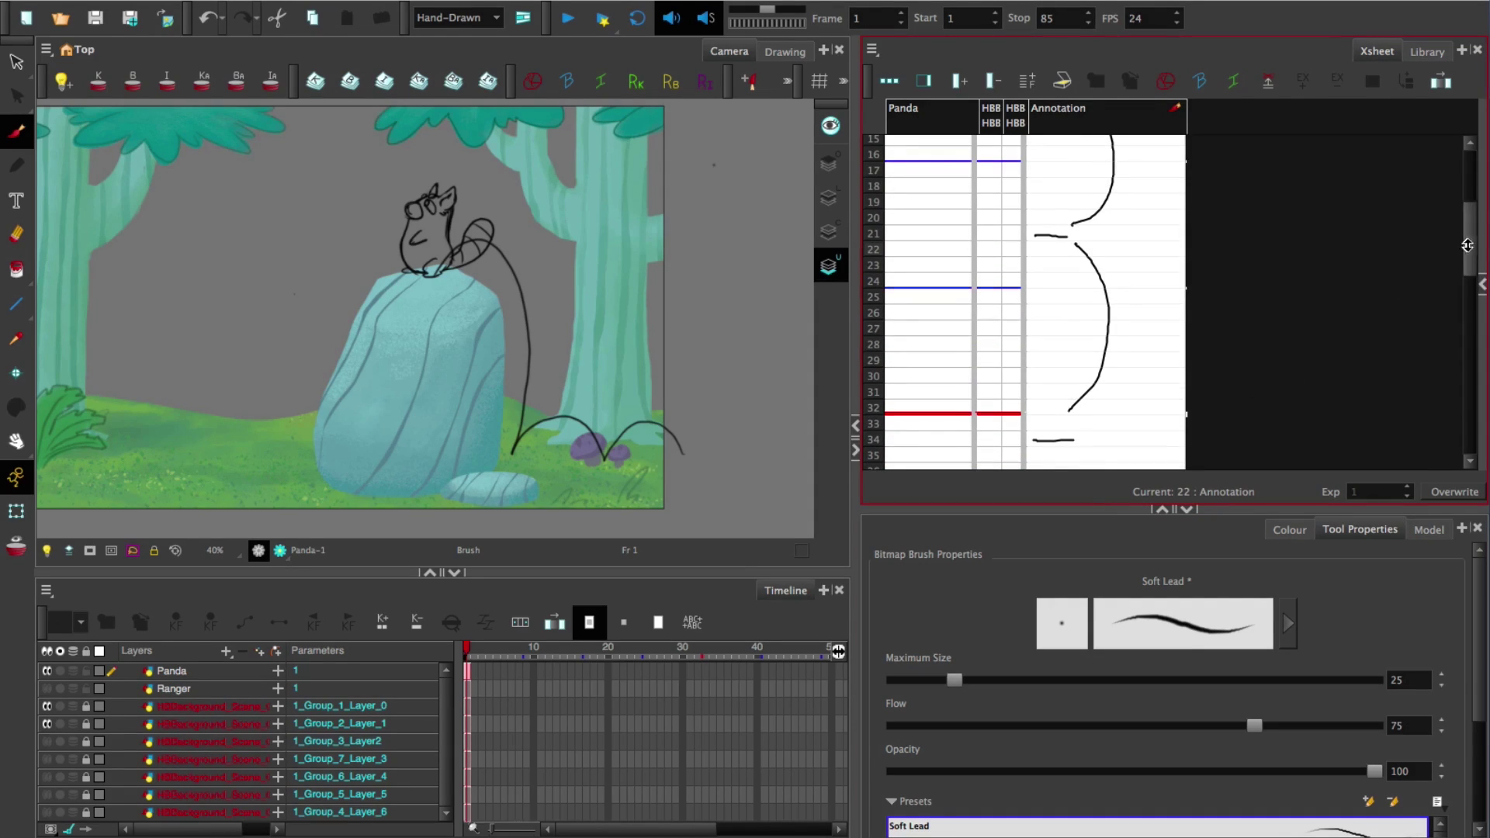
Handwrite a circled 1 beside "Start" and a circled 11 beside the frame 11 mark in the Annotation column
{"action": "scroll", "coordinate": [1242, 349], "scroll_direction": "up", "scroll_amount": 8}
{"action": "left_click_drag", "start_coordinate": [1060, 177], "coordinate": [1124, 154]}
{"action": "key", "text": "ctrl+z"}
{"action": "left_click_drag", "start_coordinate": [1124, 137], "coordinate": [1127, 137]}
{"action": "left_click_drag", "start_coordinate": [1094, 292], "coordinate": [1090, 307]}
{"action": "left_click_drag", "start_coordinate": [1103, 294], "coordinate": [1085, 309]}
Add ticks with circled numbers 3, 5 and 7 along the first arc
{"action": "mouse_move", "coordinate": [1097, 210]}
{"action": "left_mouse_down"}
{"action": "mouse_move", "coordinate": [1137, 219]}
{"action": "mouse_move", "coordinate": [1133, 203]}
{"action": "left_mouse_up"}
{"action": "left_click_drag", "start_coordinate": [1071, 179], "coordinate": [1101, 184]}
{"action": "mouse_move", "coordinate": [1113, 175]}
{"action": "left_mouse_down"}
{"action": "mouse_move", "coordinate": [1116, 190]}
{"action": "mouse_move", "coordinate": [1115, 174]}
{"action": "left_mouse_up"}
{"action": "left_click_drag", "start_coordinate": [1087, 251], "coordinate": [1148, 255]}
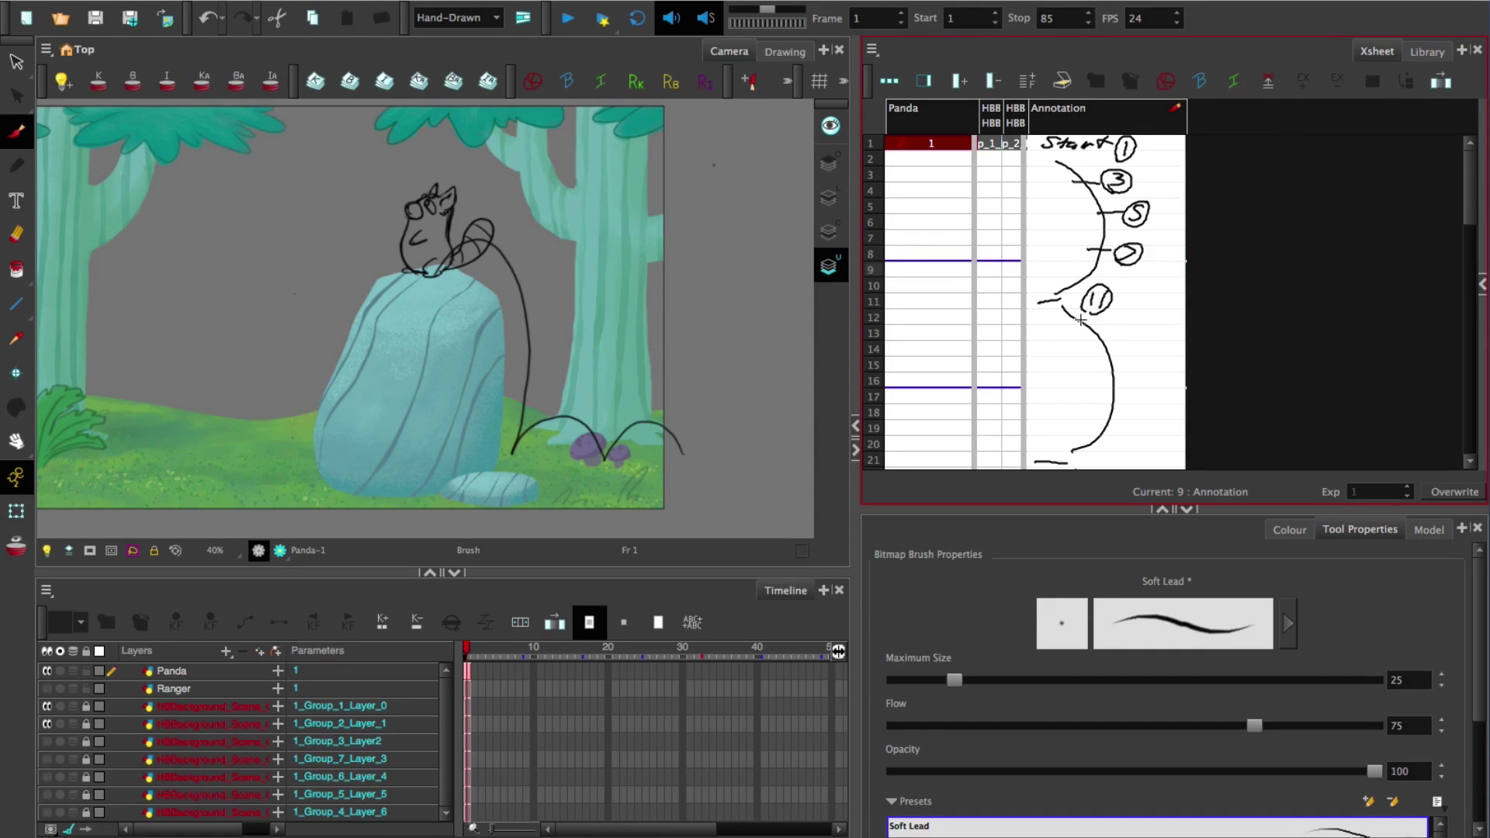
Undo the circled 3, 5 and 7 labels, keeping only the tick at frame 5
{"action": "key", "text": "ctrl+z"}
{"action": "key", "text": "ctrl+z"}
{"action": "key", "text": "ctrl+z"}
{"action": "key", "text": "ctrl+z"}
{"action": "key", "text": "ctrl+z"}
{"action": "key", "text": "ctrl+z"}
{"action": "key", "text": "ctrl+z"}
{"action": "key", "text": "ctrl+z"}
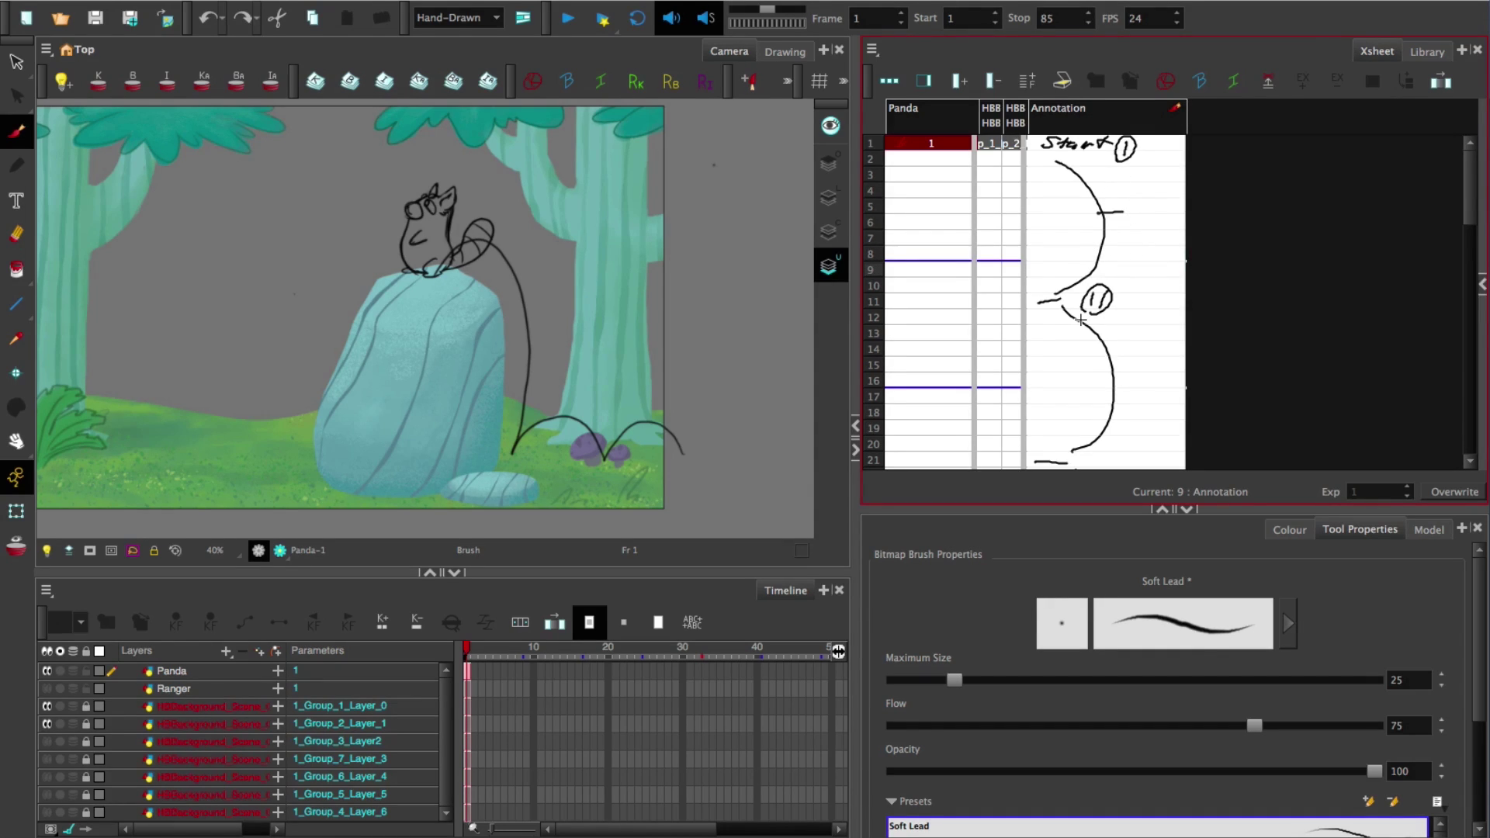
Redraw the first arc's labels as uncircled 3, underlined 5 and 7, adding ticks for 3 and 7
{"action": "mouse_move", "coordinate": [1142, 207]}
{"action": "left_mouse_down"}
{"action": "mouse_move", "coordinate": [1127, 224]}
{"action": "mouse_move", "coordinate": [1142, 227]}
{"action": "left_mouse_up"}
{"action": "mouse_move", "coordinate": [1074, 177]}
{"action": "left_mouse_down"}
{"action": "mouse_move", "coordinate": [1114, 178]}
{"action": "mouse_move", "coordinate": [1104, 186]}
{"action": "left_mouse_up"}
{"action": "left_click_drag", "start_coordinate": [1085, 258], "coordinate": [1136, 256]}
{"action": "left_click_drag", "start_coordinate": [1137, 256], "coordinate": [1123, 271]}
Check the annotation eraser width options and set the annotation pen colour to Purple
{"action": "left_click", "coordinate": [1264, 235]}
{"action": "key", "text": "alt+e"}
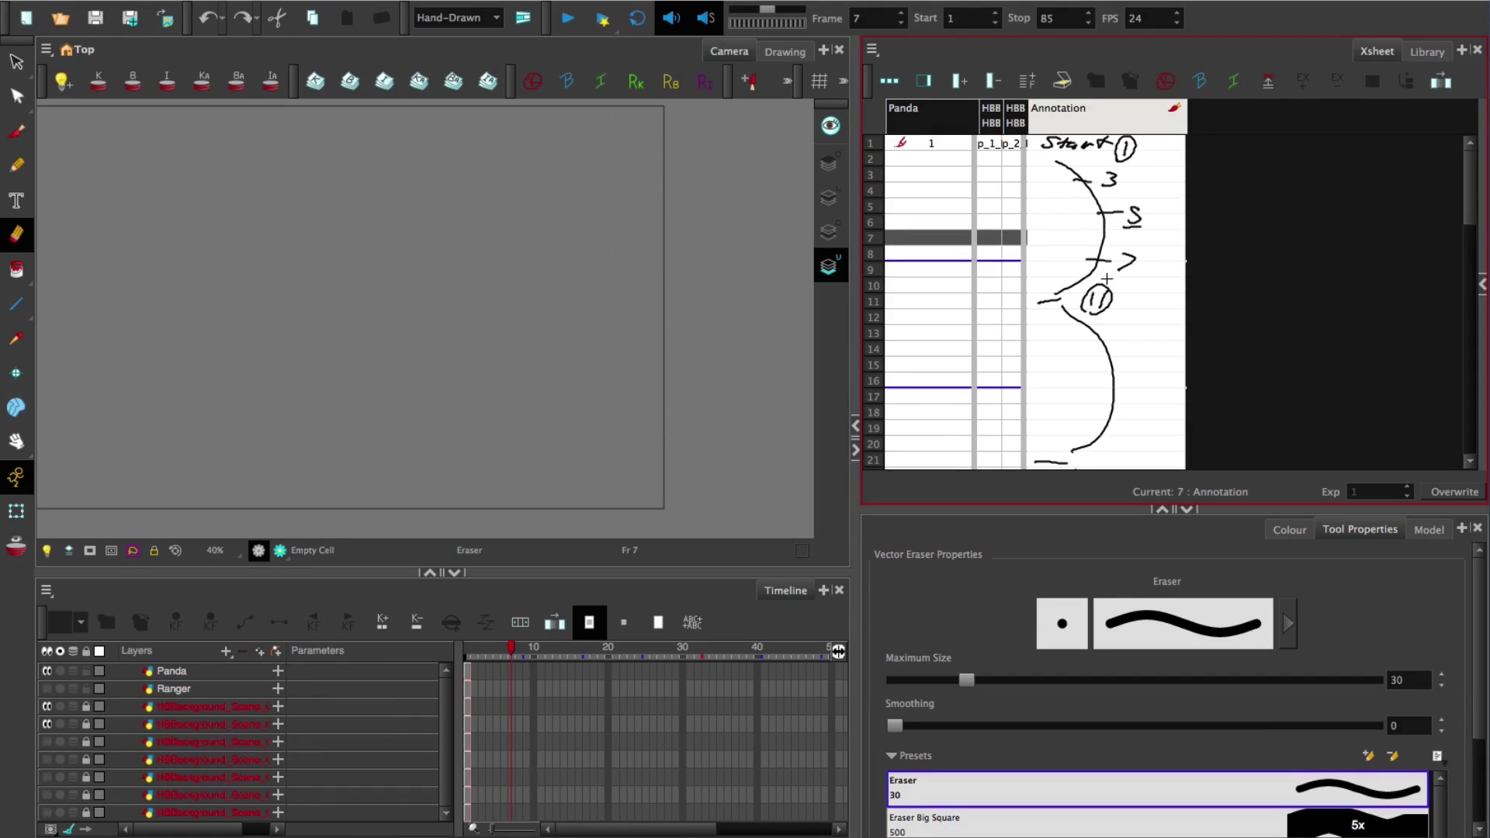
{"action": "left_click", "coordinate": [872, 50]}
{"action": "mouse_move", "coordinate": [939, 272]}
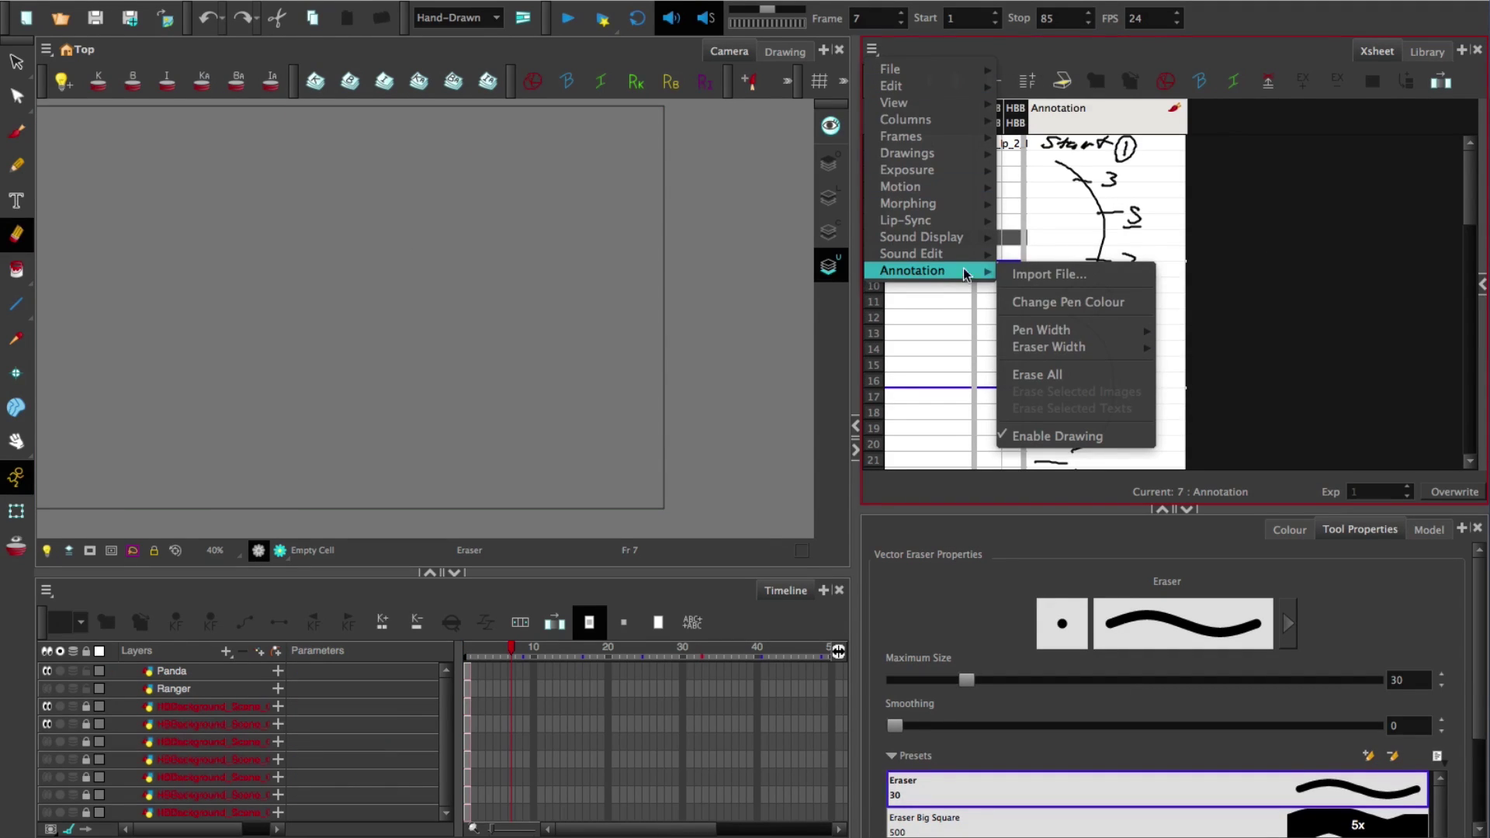
{"action": "mouse_move", "coordinate": [1118, 328]}
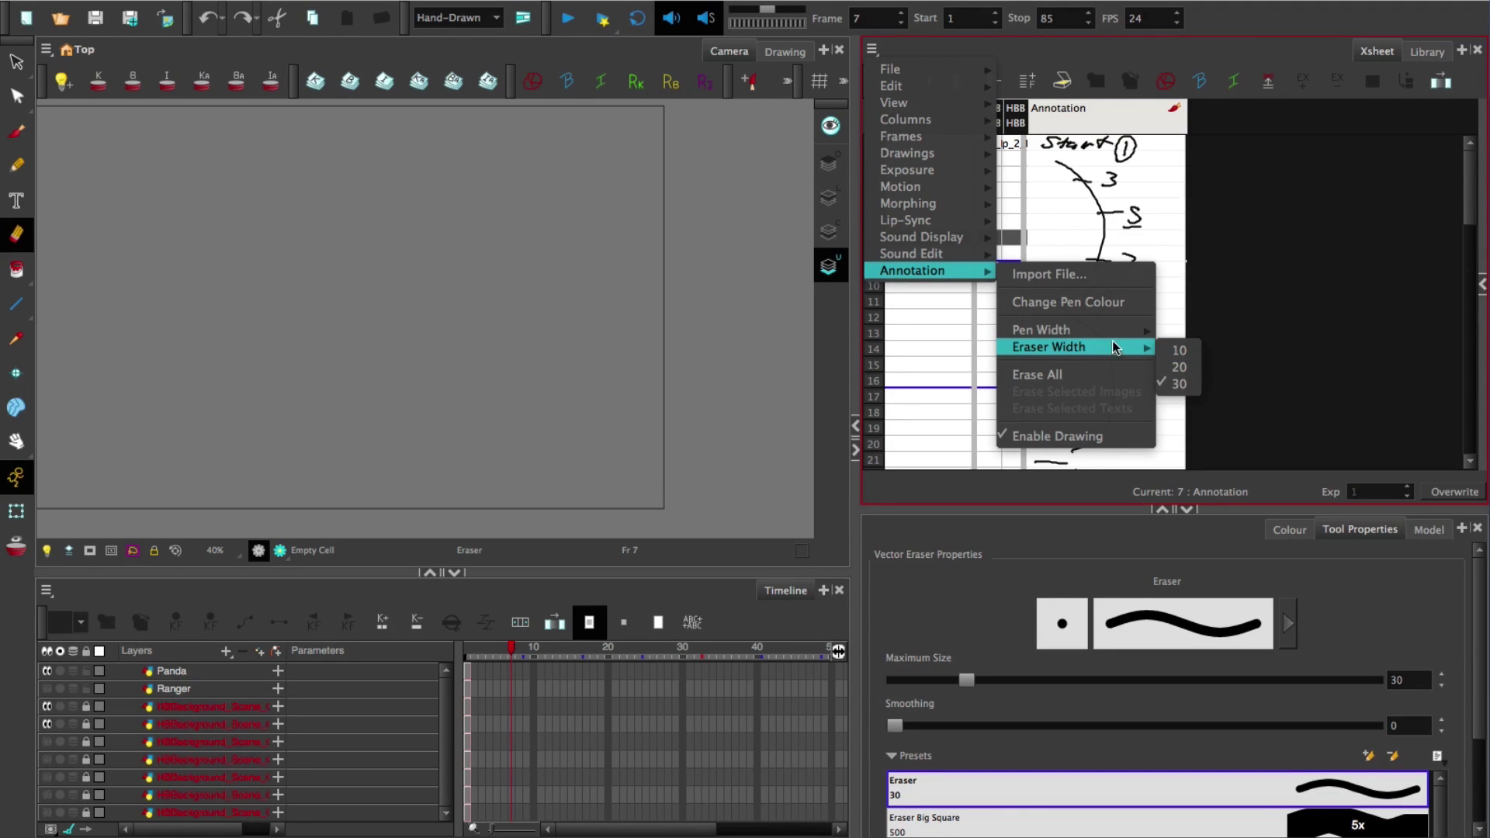
{"action": "left_click", "coordinate": [1095, 303]}
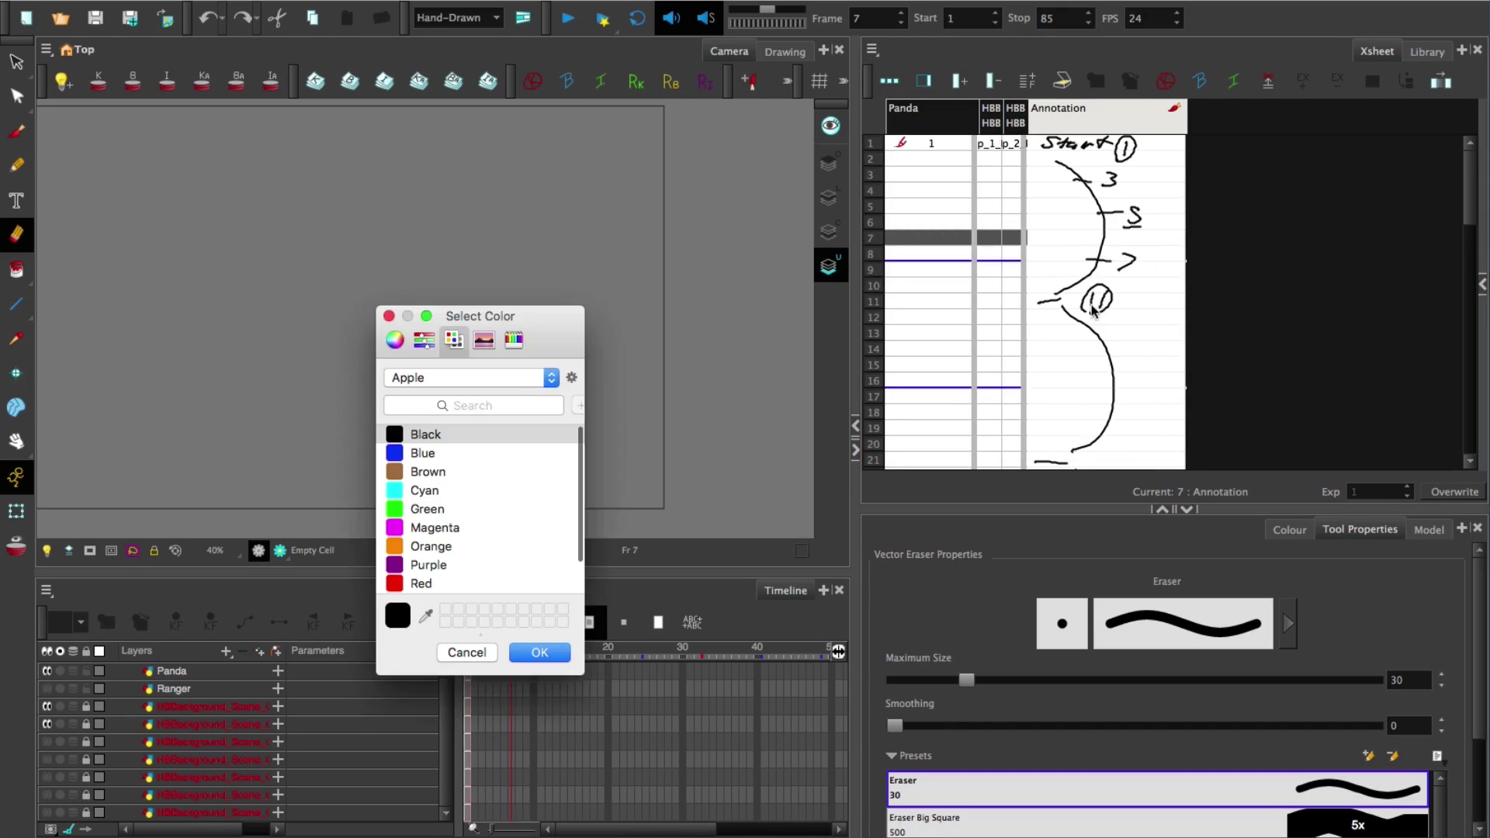
{"action": "left_click", "coordinate": [427, 566]}
{"action": "left_click", "coordinate": [539, 652]}
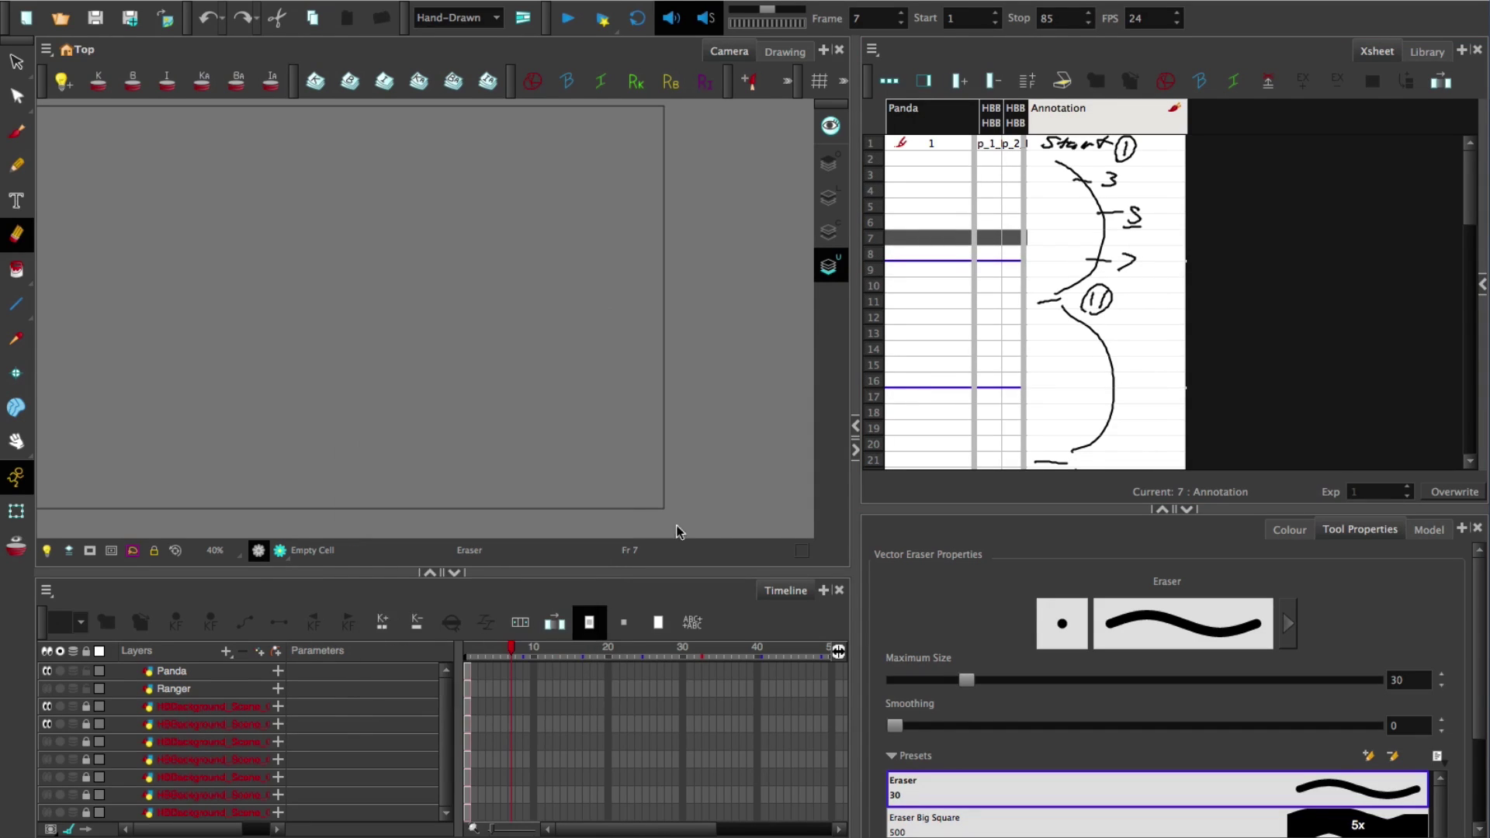
Add the text note "This is the spot!" at frame 14 of the Annotation column and underline it twice in purple
{"action": "mouse_move", "coordinate": [1133, 308]}
{"action": "left_mouse_down"}
{"action": "mouse_move", "coordinate": [1139, 370]}
{"action": "mouse_move", "coordinate": [1153, 315]}
{"action": "left_mouse_up"}
{"action": "key", "text": "ctrl+z"}
{"action": "double_click", "coordinate": [1044, 347]}
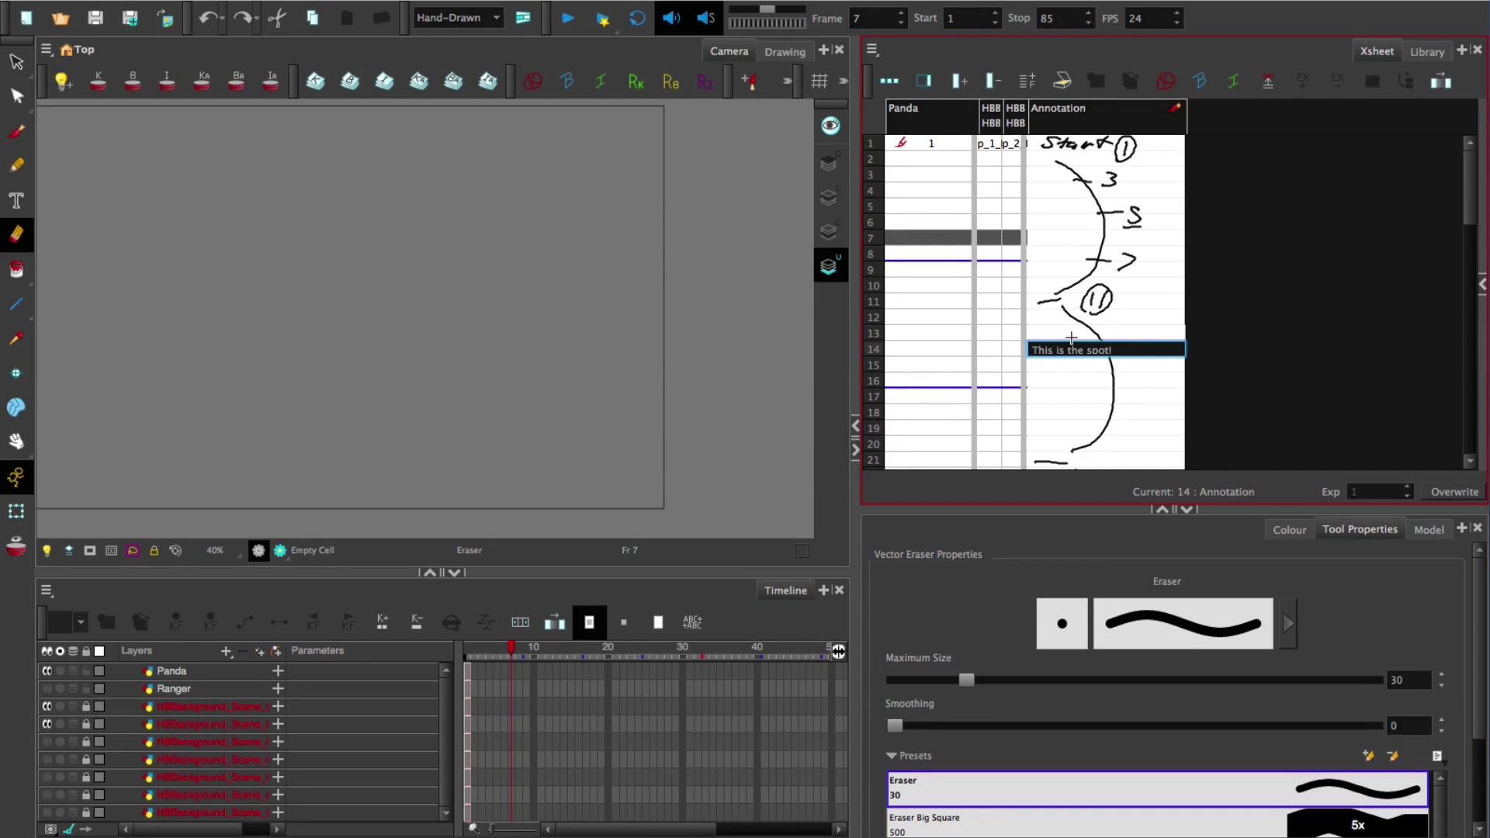
{"action": "left_click", "coordinate": [1153, 390]}
{"action": "left_click_drag", "start_coordinate": [1031, 361], "coordinate": [1123, 360]}
{"action": "left_click_drag", "start_coordinate": [1031, 367], "coordinate": [1110, 371]}
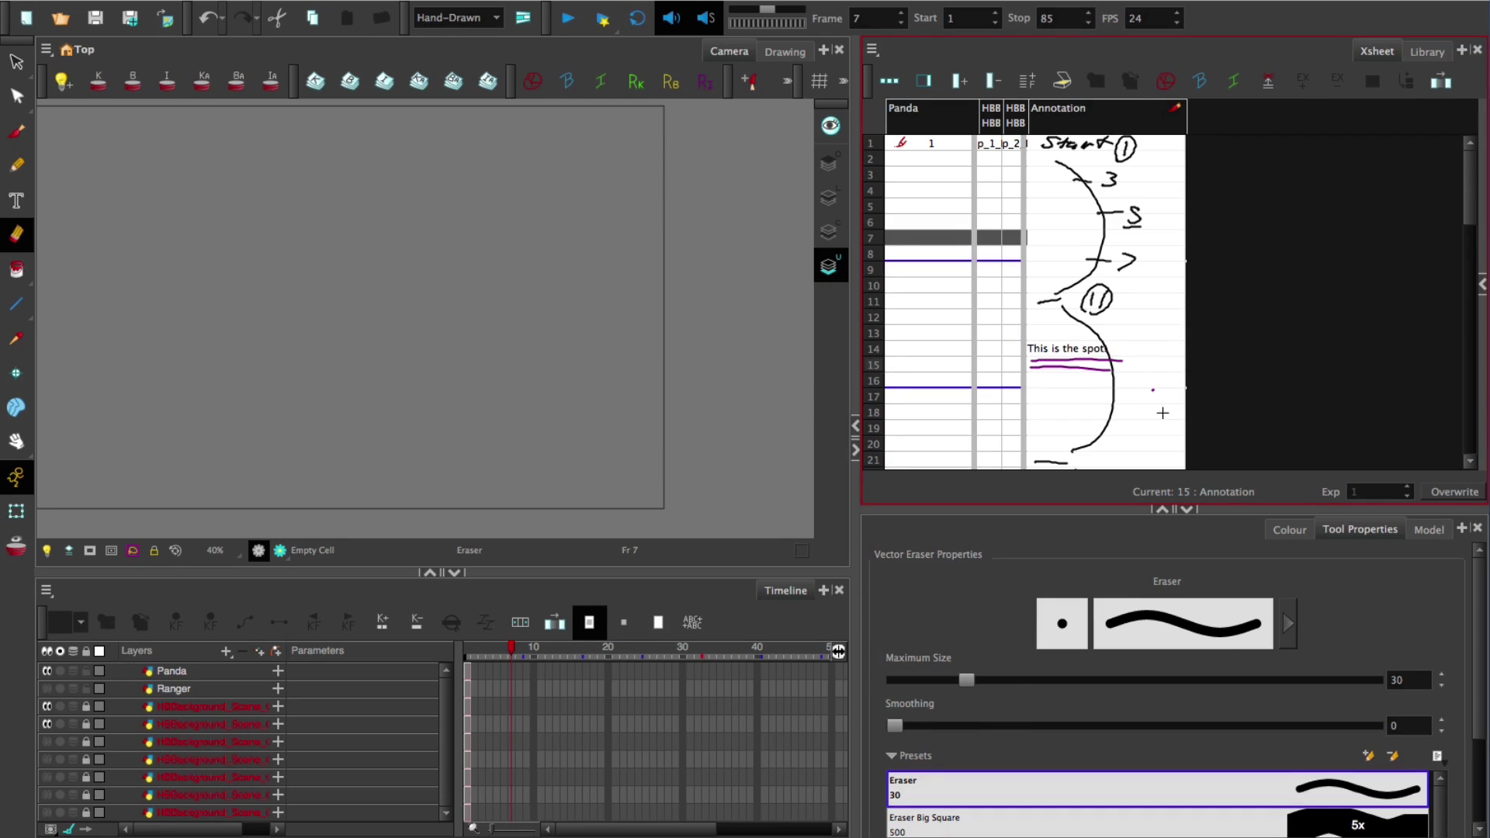
{"action": "key", "text": "ctrl+z"}
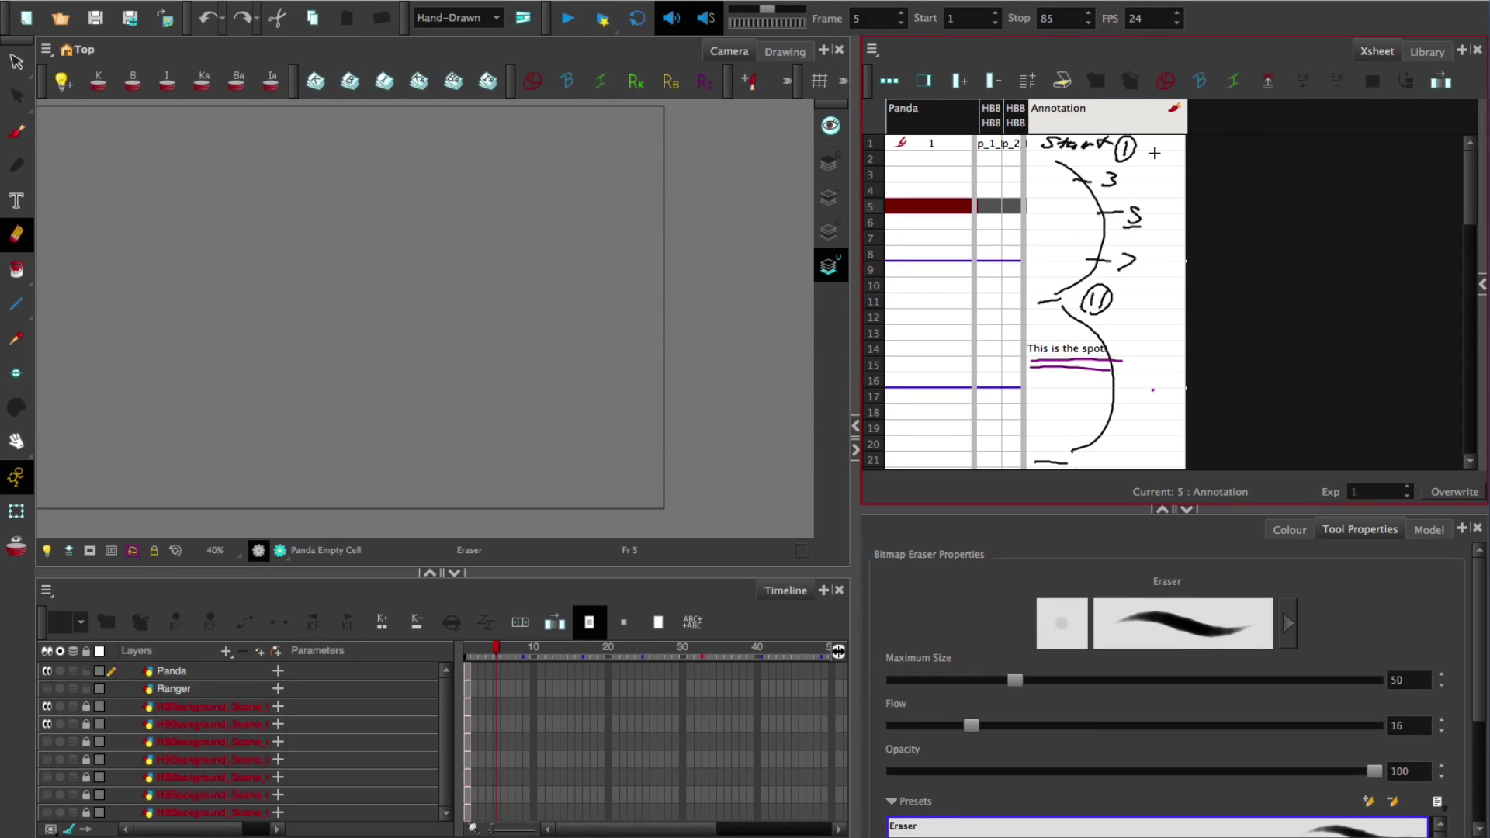
Erase the 3 and 5 labels and the arc segment beside them in the Annotation column
{"action": "left_click_drag", "start_coordinate": [1085, 199], "coordinate": [1130, 174]}
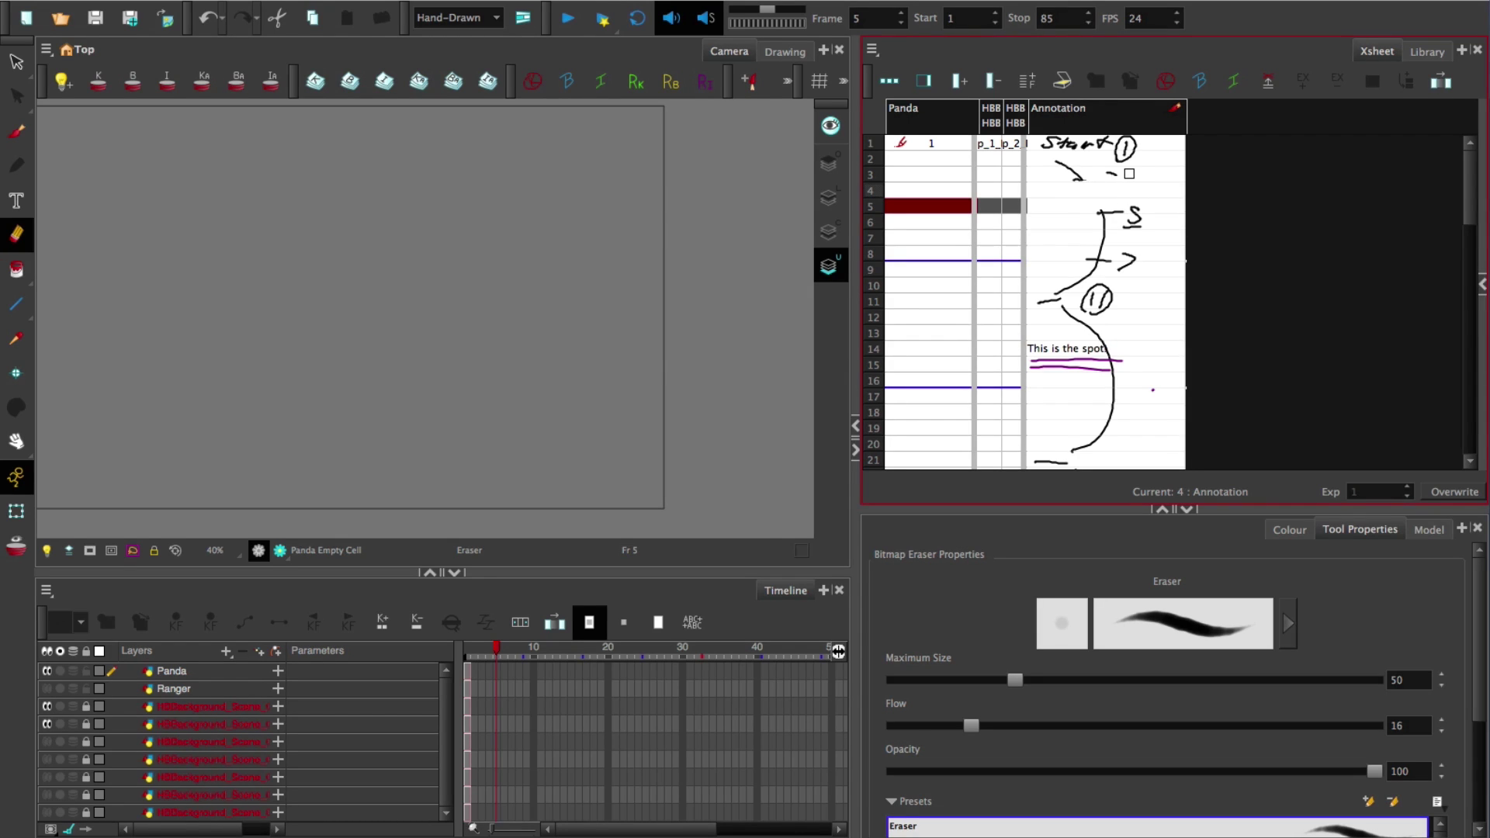
{"action": "left_click", "coordinate": [1175, 111]}
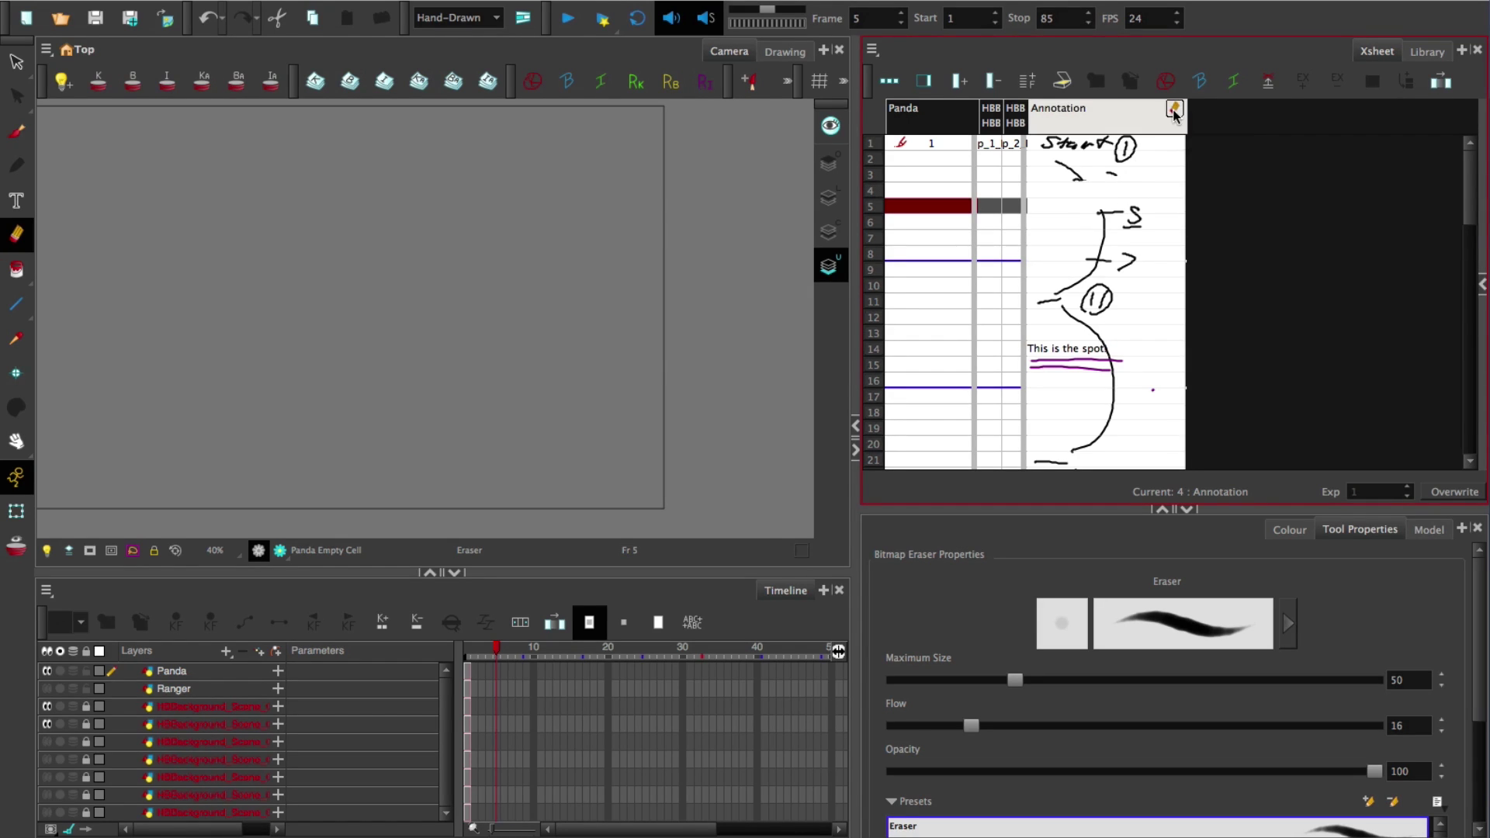
{"action": "left_click_drag", "start_coordinate": [1102, 237], "coordinate": [1151, 211]}
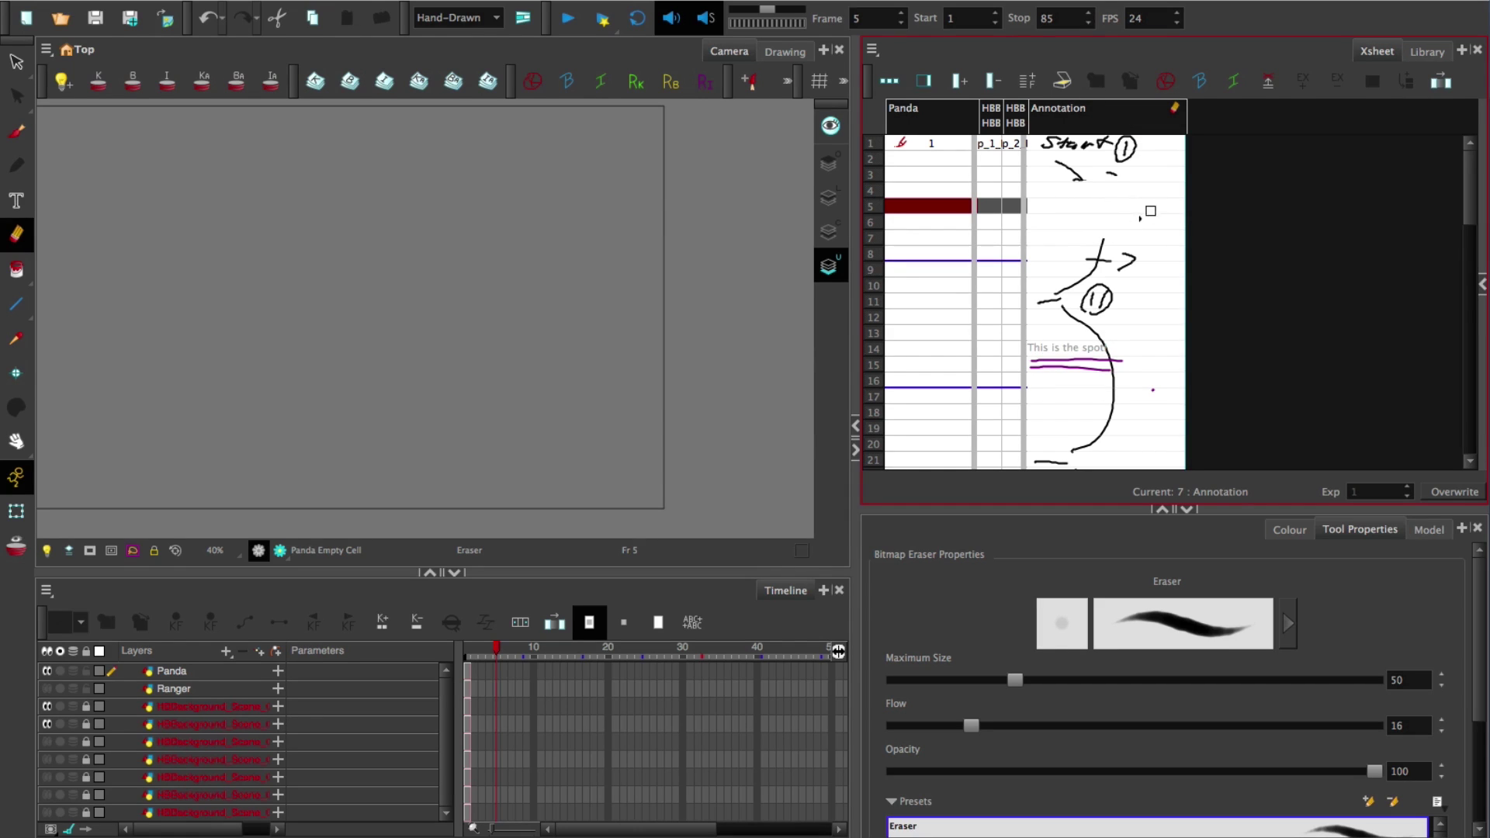
Switch the Annotation column to selection mode and move the "This is the spot!" note from frame 14 to frame 7
{"action": "left_click", "coordinate": [1176, 111]}
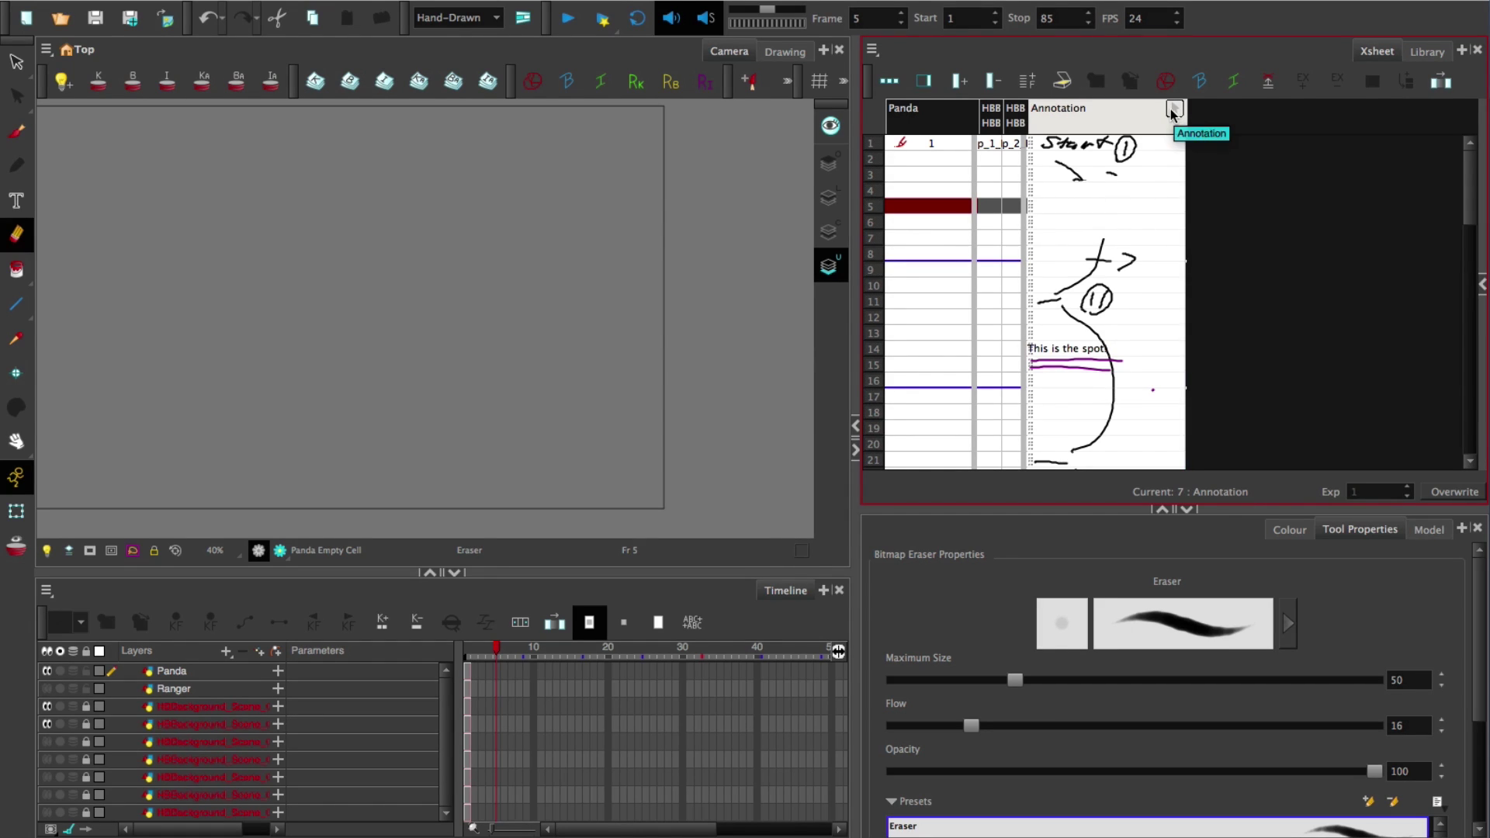
{"action": "left_click", "coordinate": [1035, 350]}
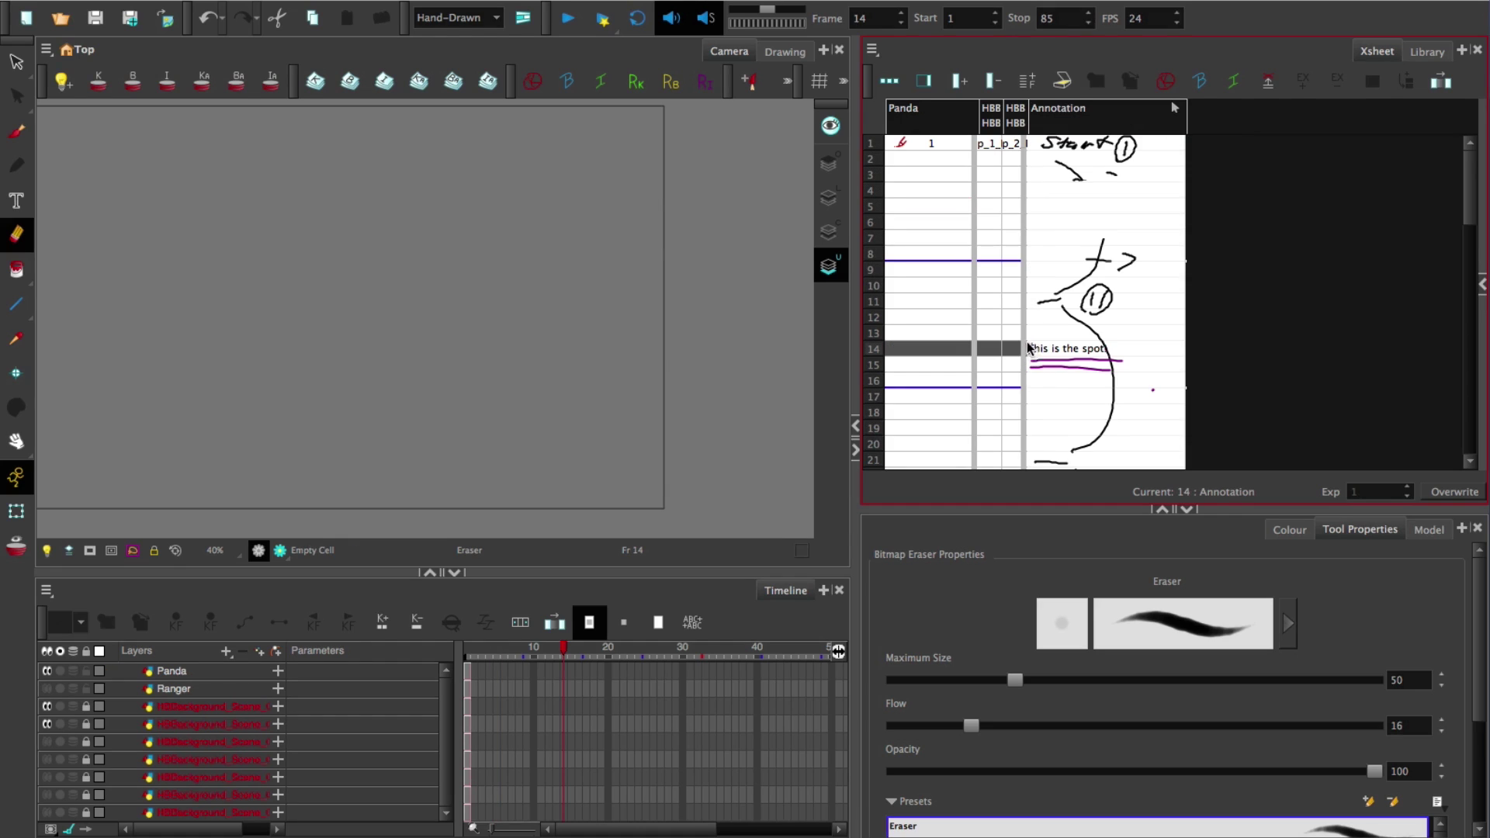
{"action": "left_click", "coordinate": [1035, 239]}
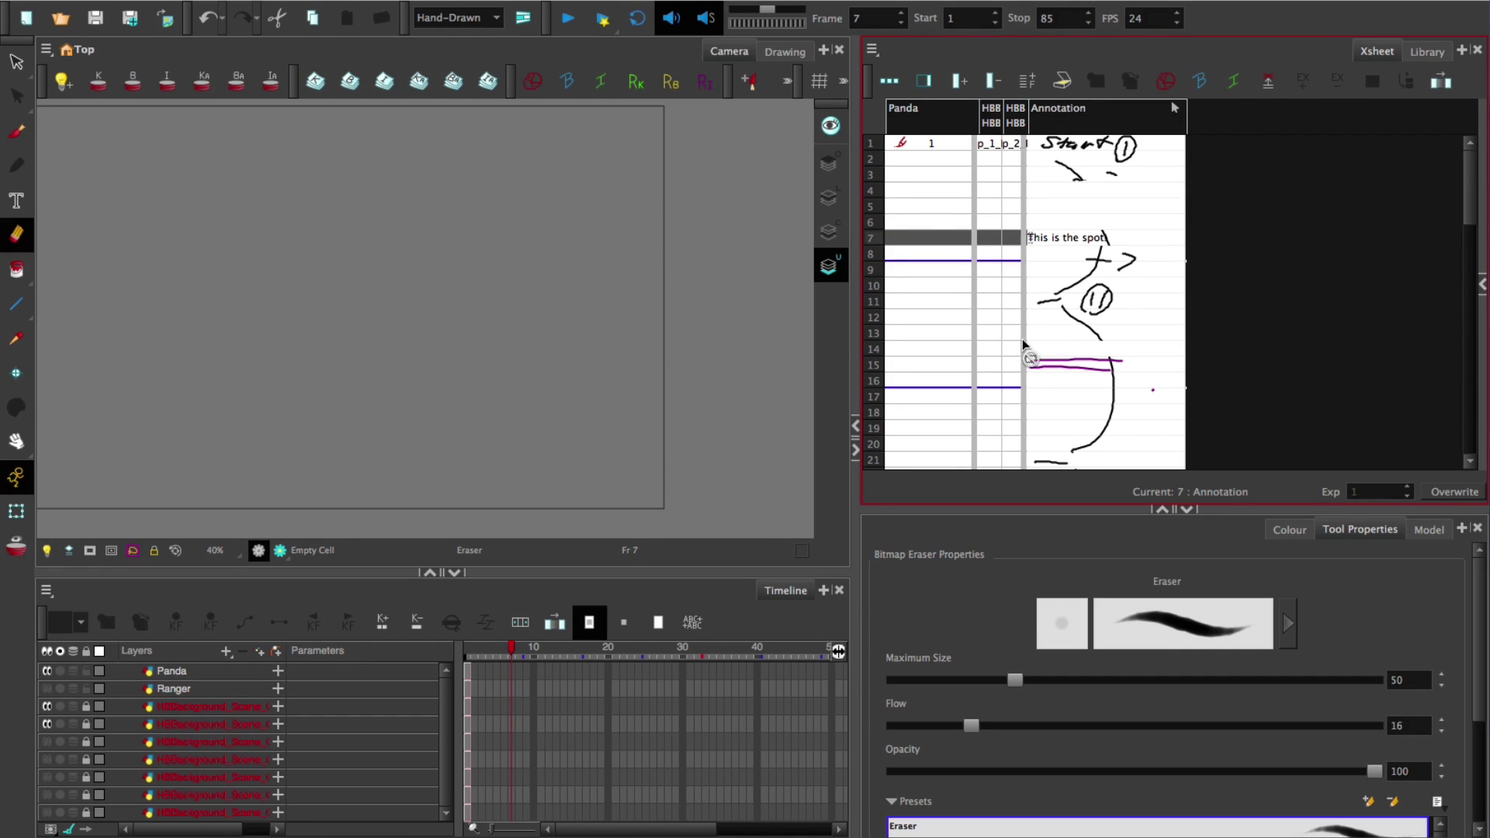
Select frames 1 to 34 of the Annotation column and clear their drawings and text
{"action": "left_click", "coordinate": [1035, 142]}
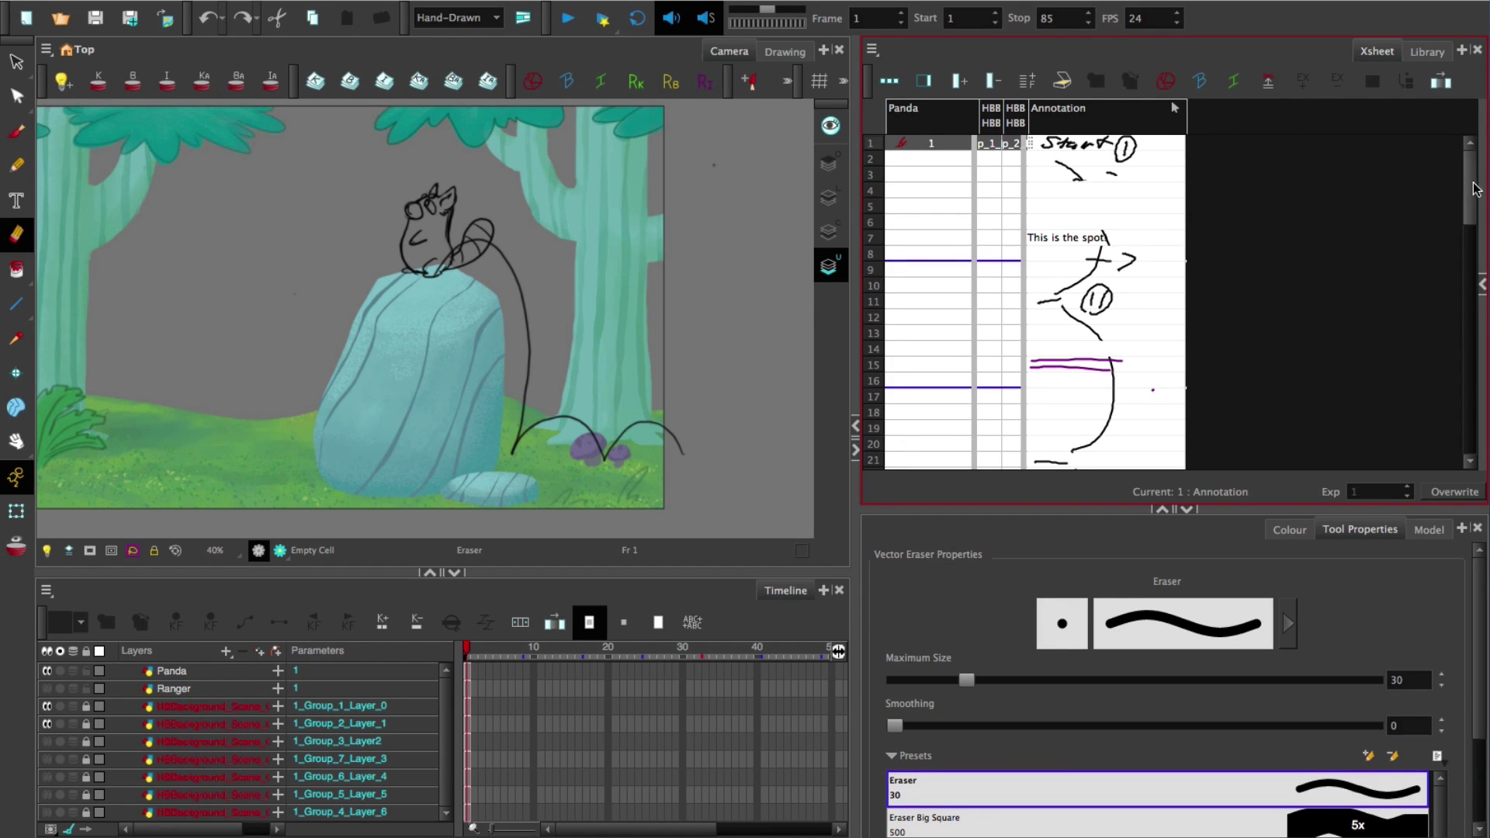
{"action": "left_click_drag", "start_coordinate": [1475, 189], "coordinate": [1452, 277]}
{"action": "left_click", "coordinate": [1110, 277]}
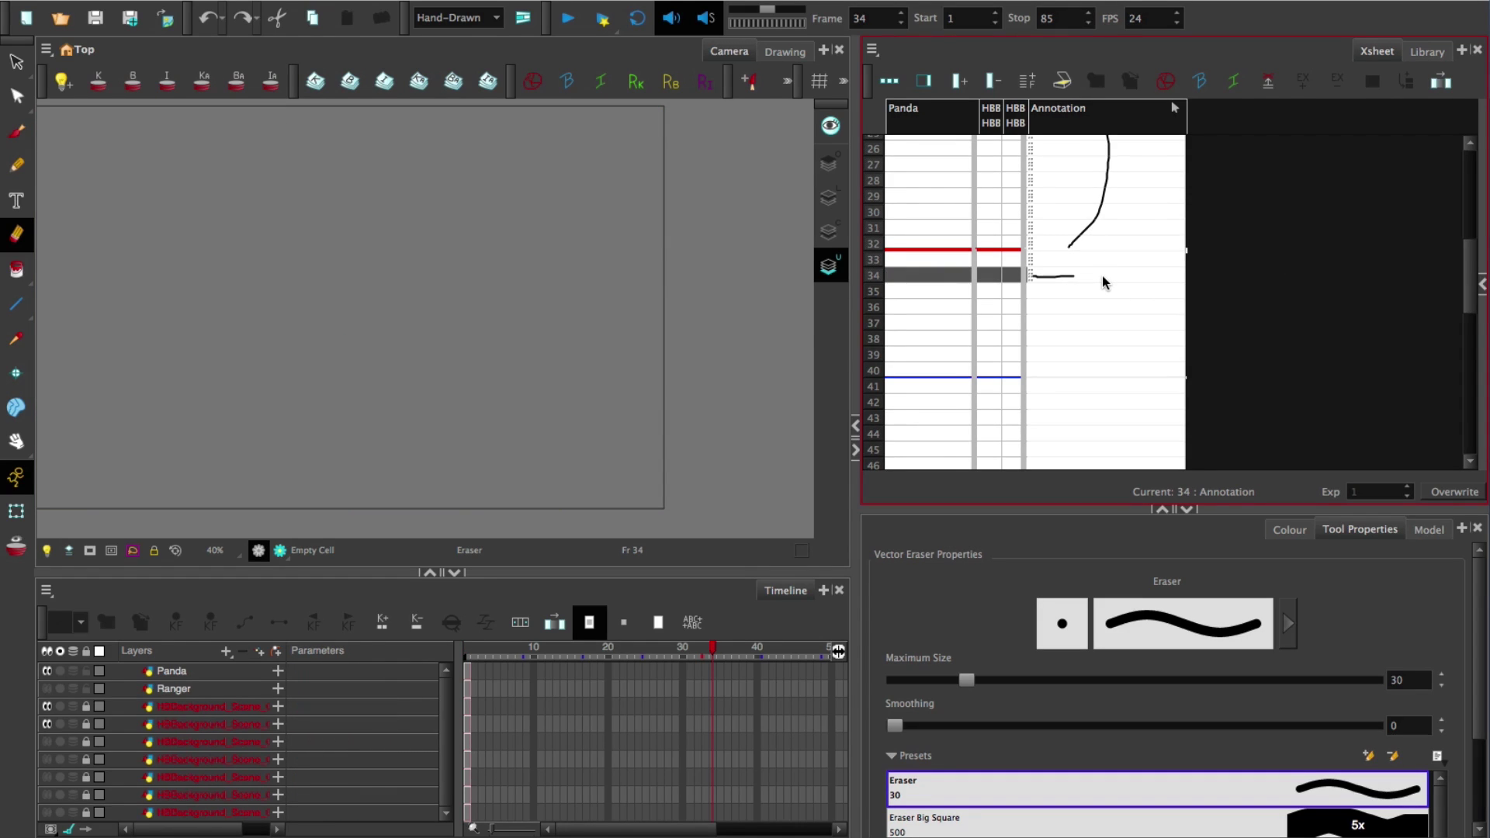
{"action": "left_click_drag", "start_coordinate": [1469, 256], "coordinate": [1463, 147]}
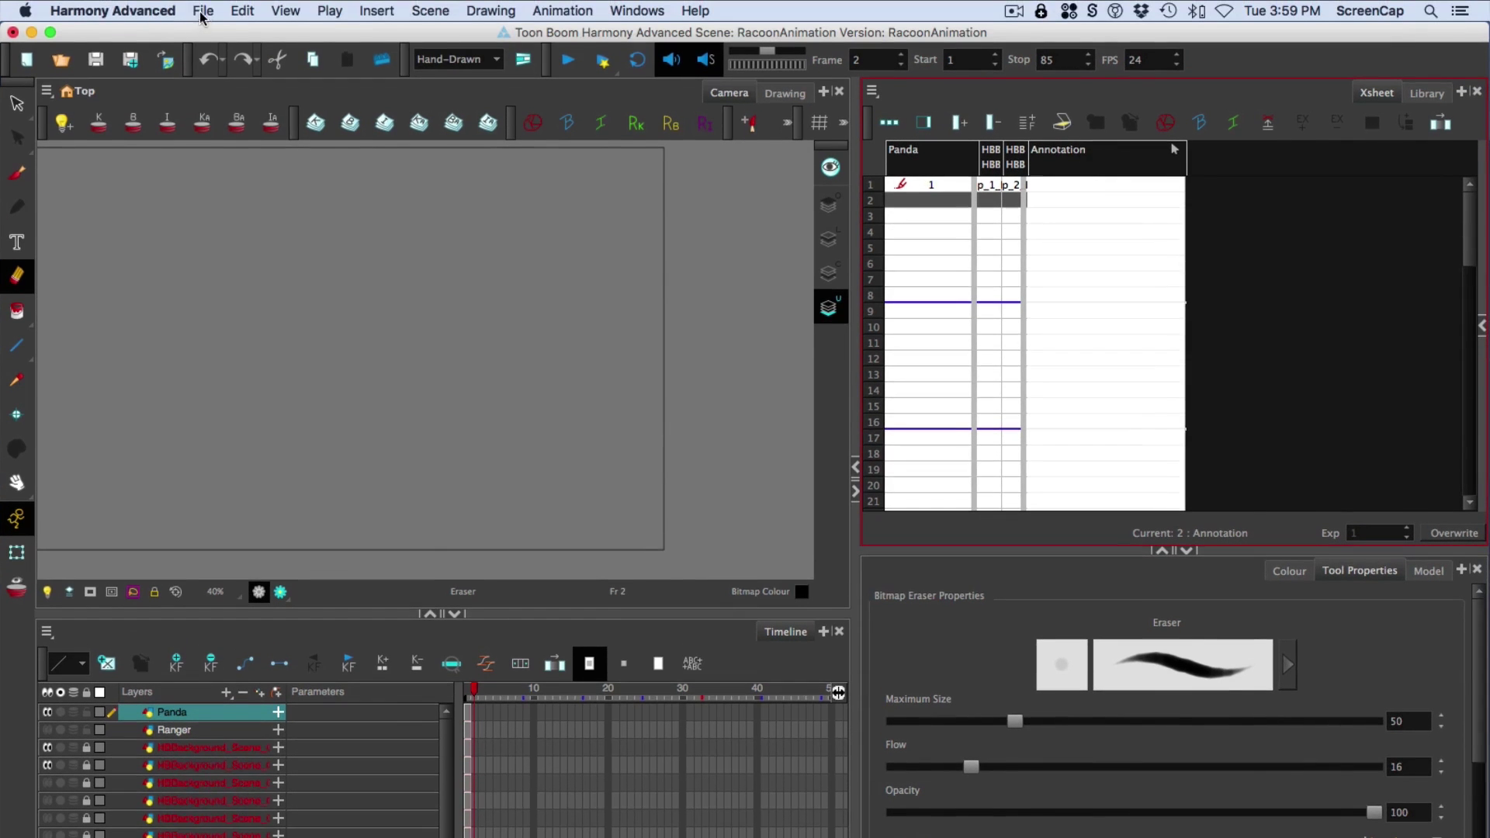
Import the sound file cartoon-spring-bouncing.wav and widen its Xsheet column to fit the full name
{"action": "left_click", "coordinate": [203, 11]}
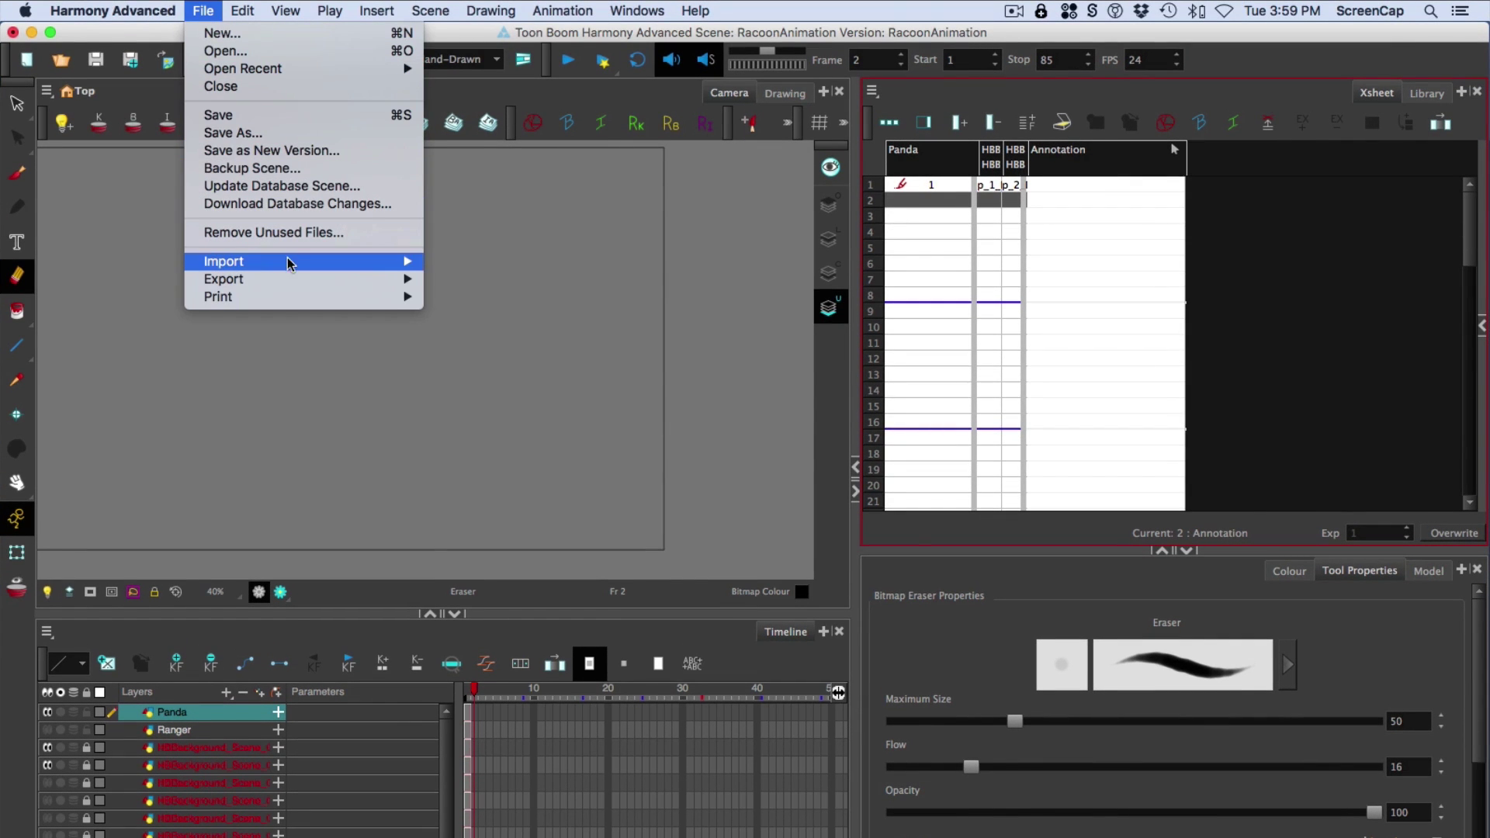
{"action": "mouse_move", "coordinate": [289, 259]}
{"action": "left_click", "coordinate": [515, 315]}
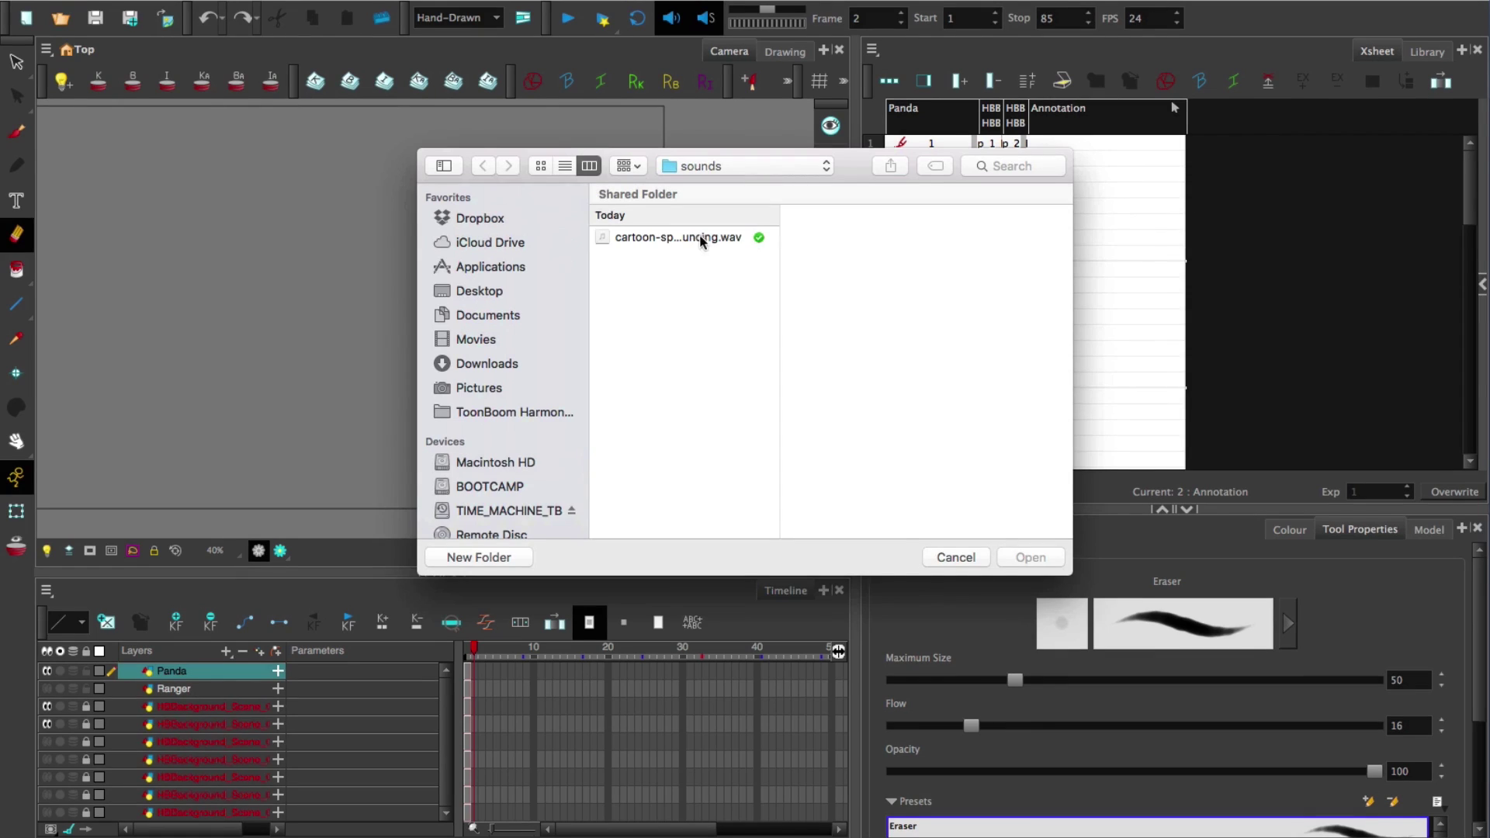
{"action": "left_click", "coordinate": [699, 236]}
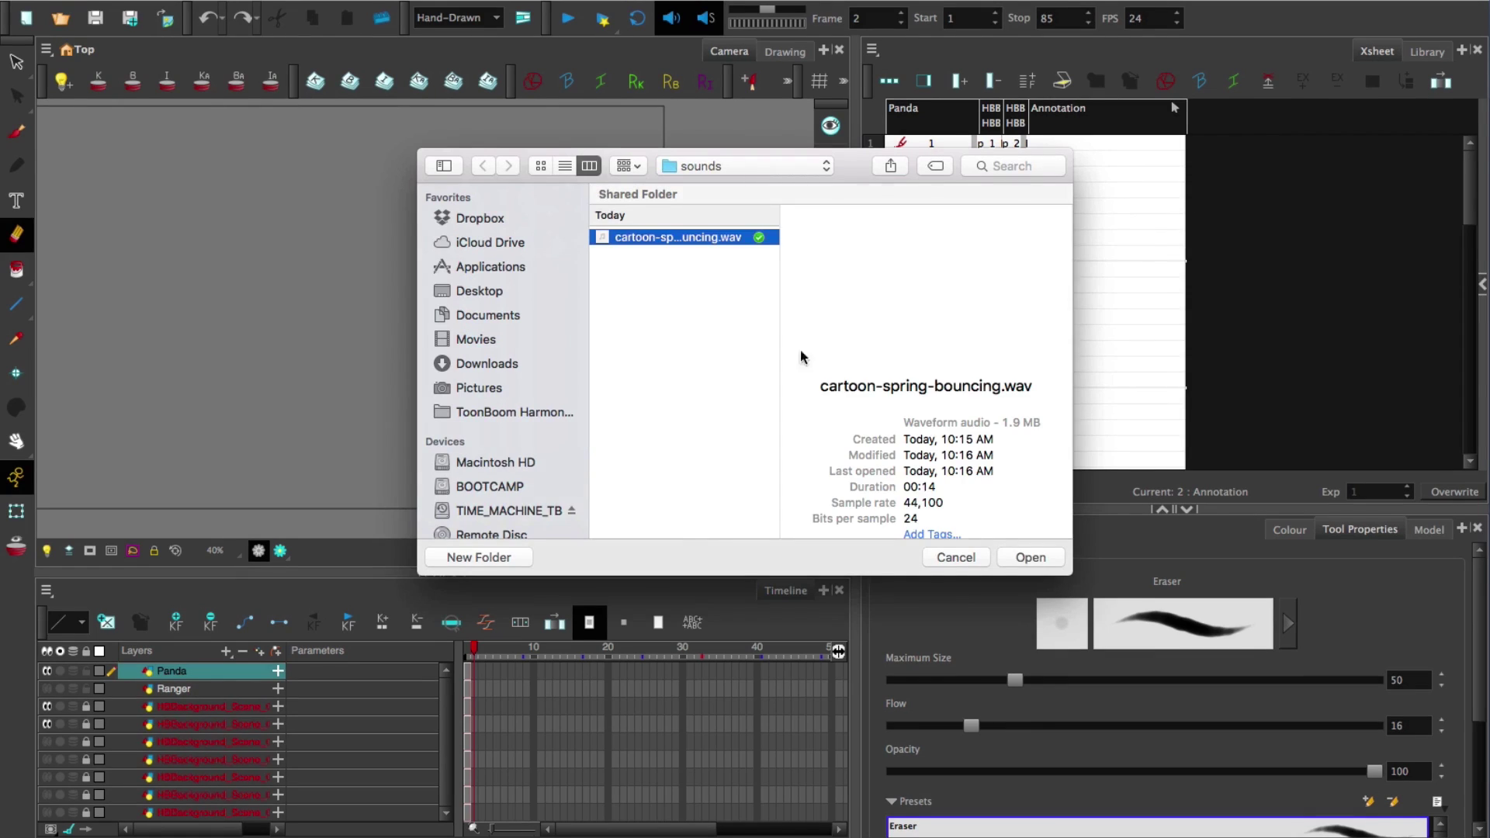
{"action": "left_click", "coordinate": [1027, 558]}
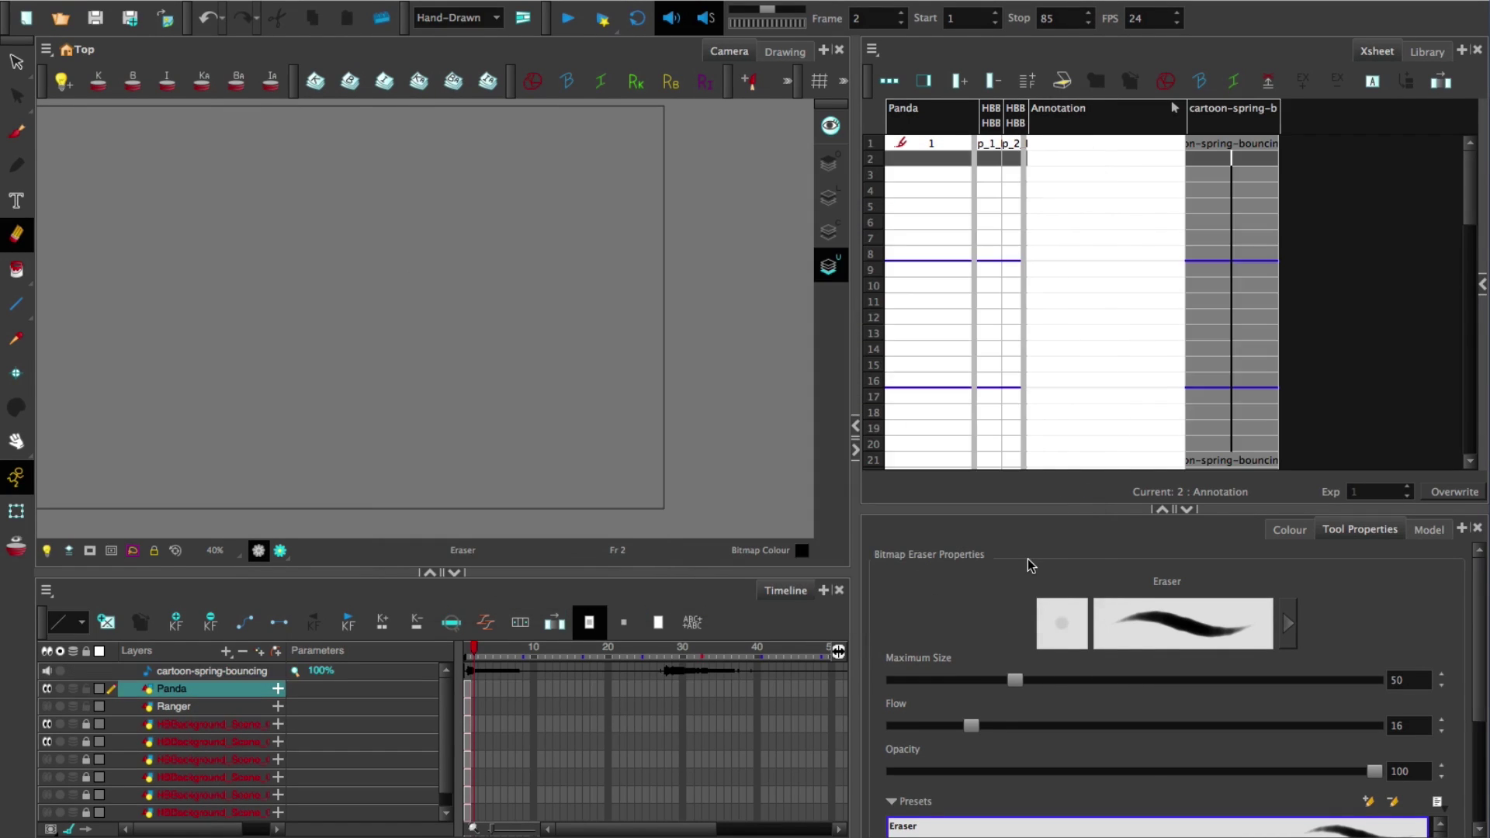
{"action": "left_click", "coordinate": [1280, 125]}
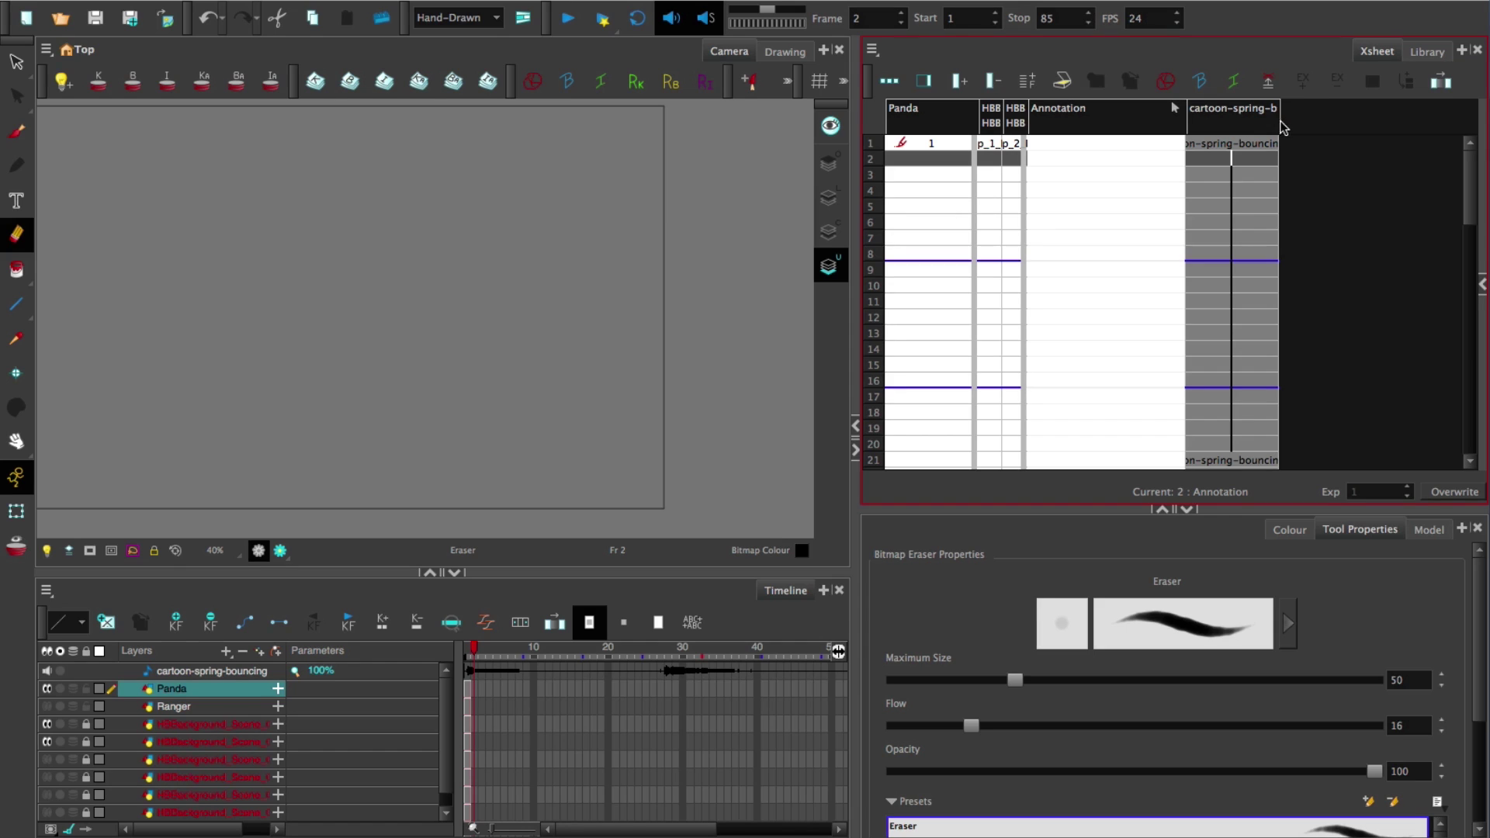
{"action": "left_click_drag", "start_coordinate": [1279, 132], "coordinate": [1318, 132]}
Display the cartoon-spring-bouncing column as a waveform and magnify the waveform to 200%
{"action": "right_click", "coordinate": [1256, 124]}
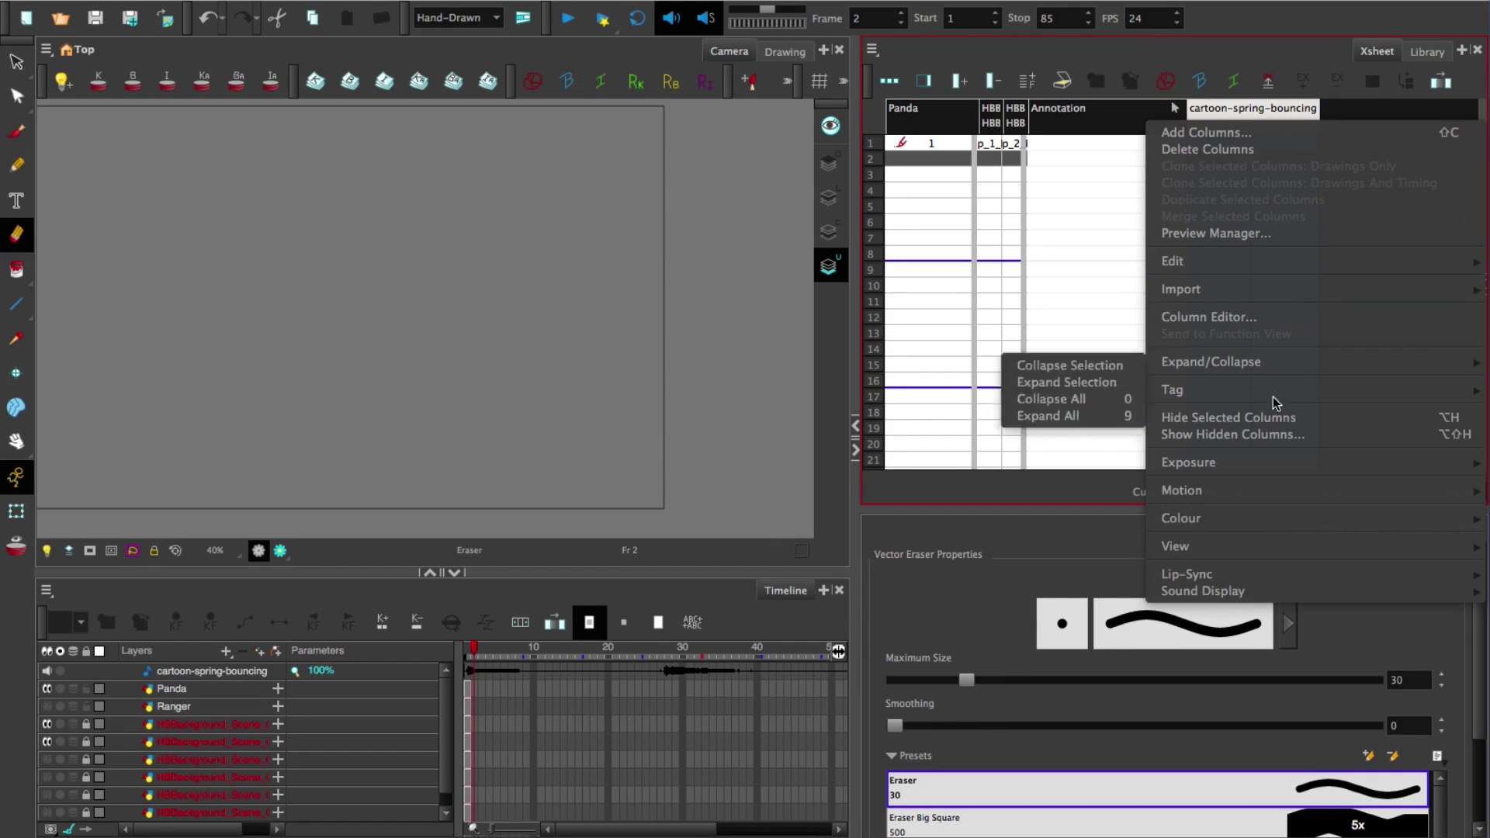
{"action": "mouse_move", "coordinate": [1227, 593]}
{"action": "left_click", "coordinate": [1098, 626]}
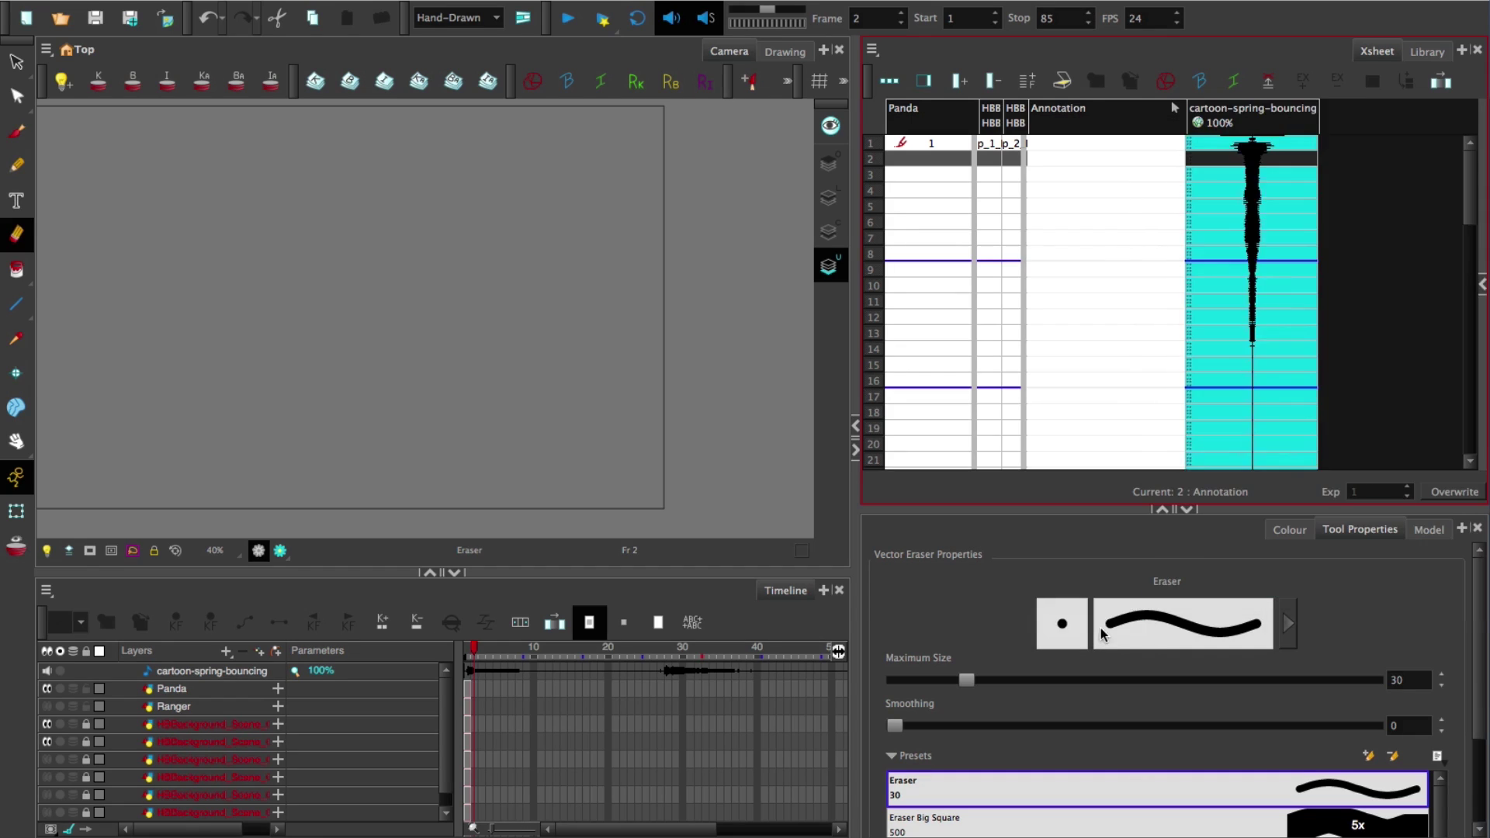
{"action": "left_click", "coordinate": [1276, 254]}
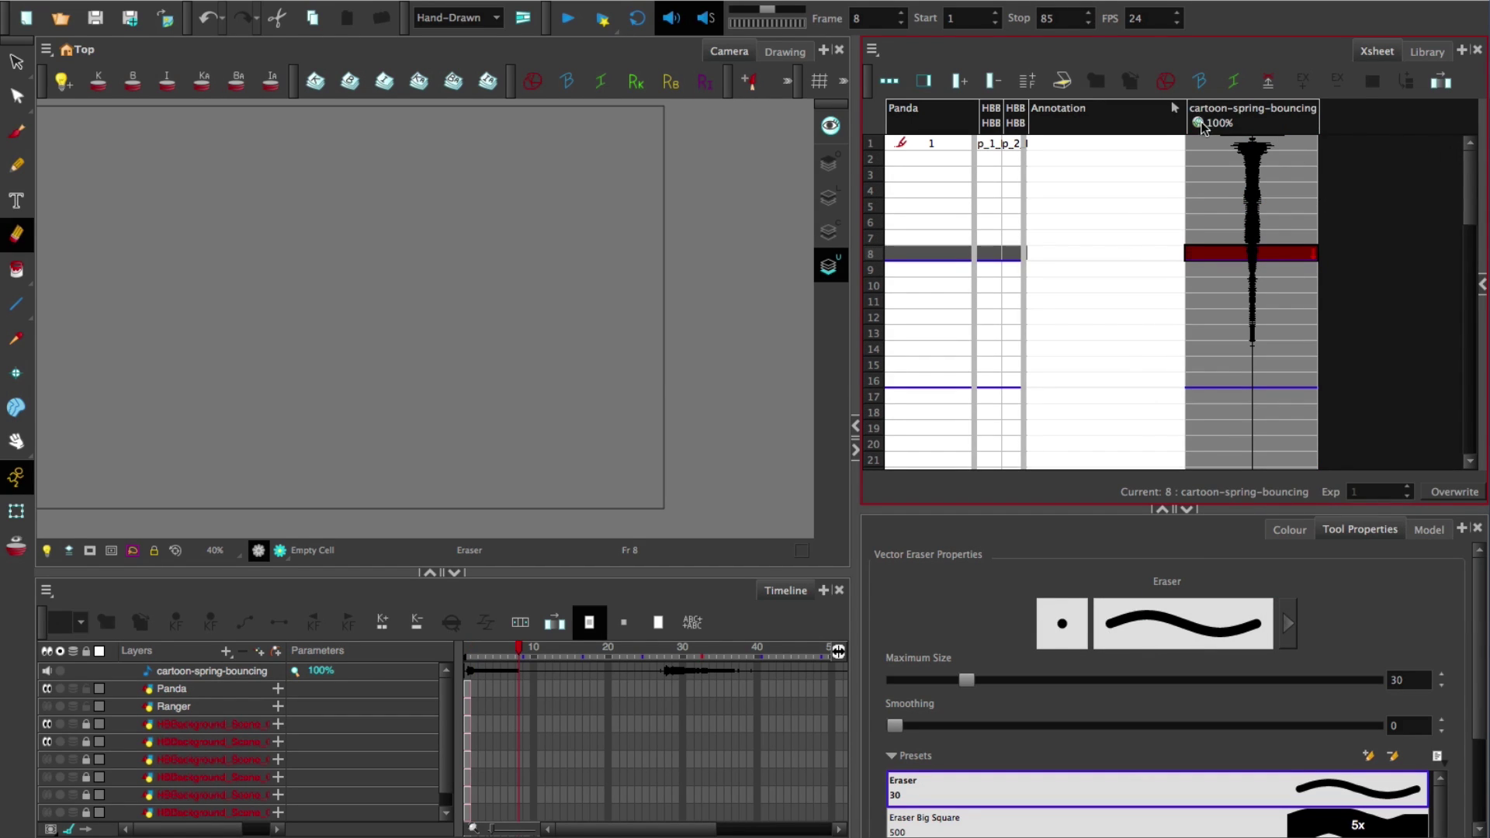
{"action": "left_click_drag", "start_coordinate": [1200, 124], "coordinate": [1329, 174]}
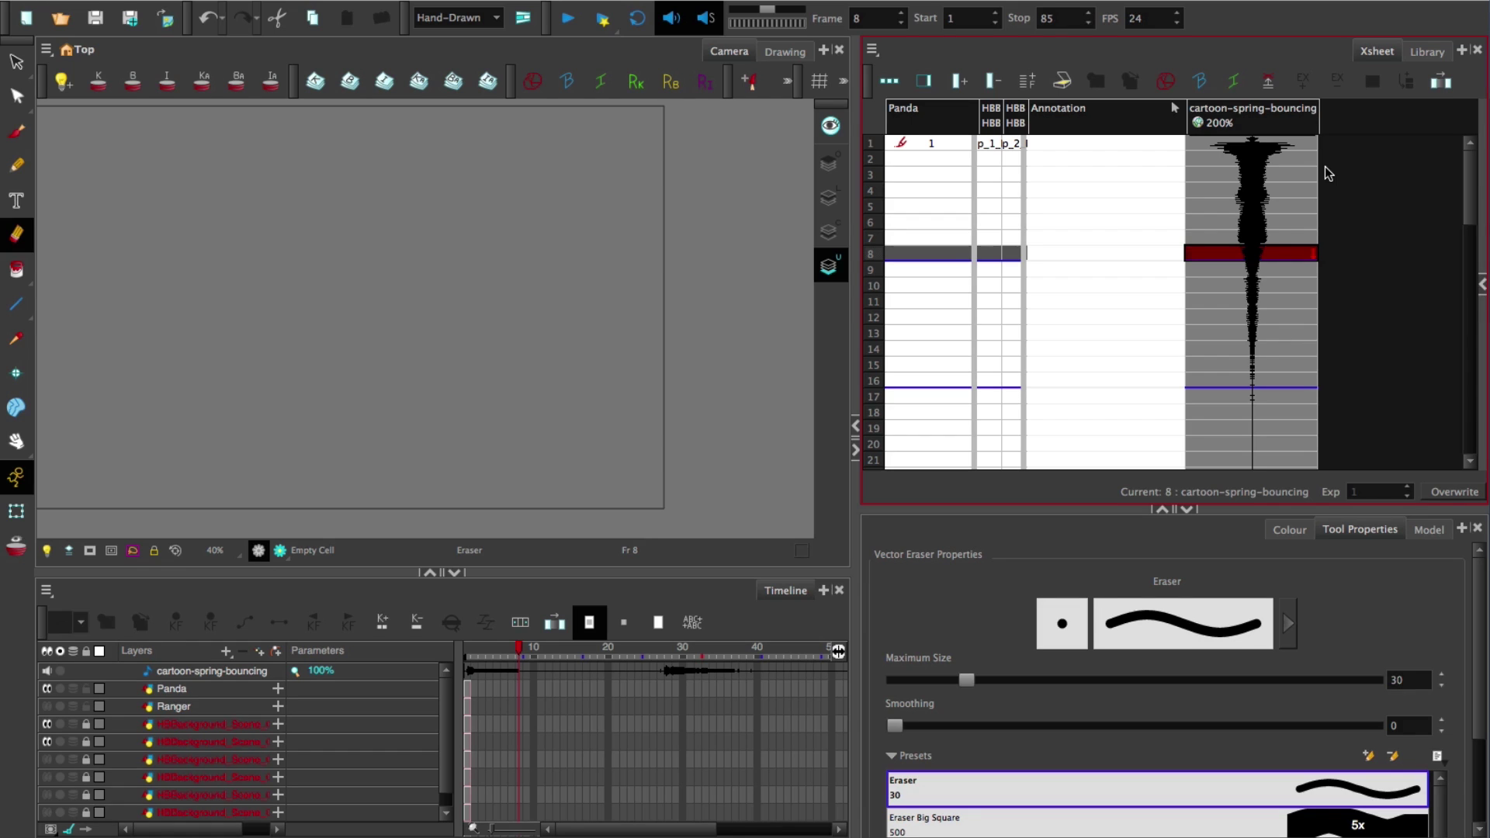
Play the scene from frame 1 to check the bouncing sound against the Xsheet, and return the playhead to frame 1
{"action": "left_click", "coordinate": [954, 144]}
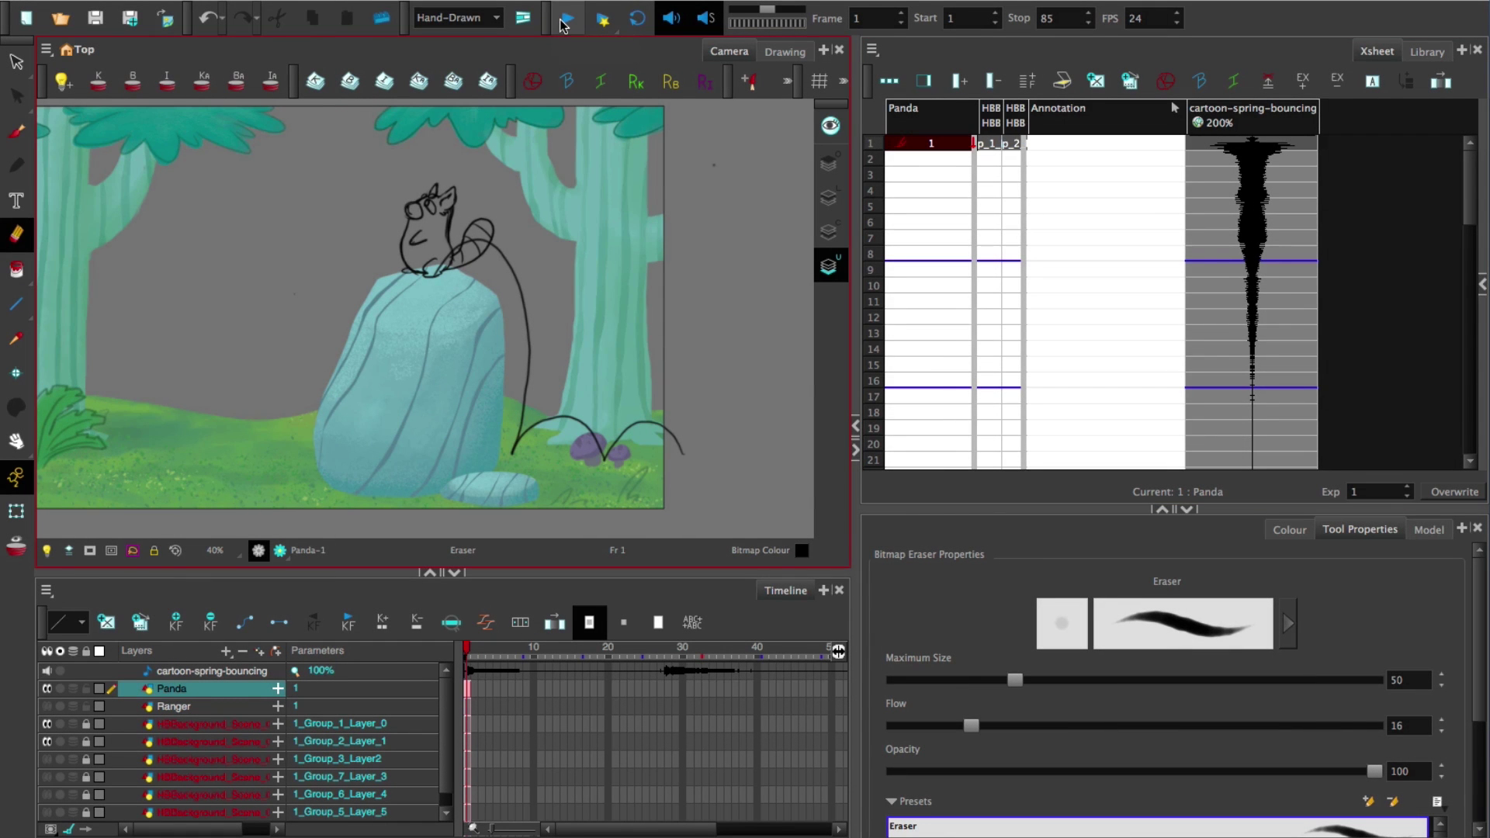
{"action": "left_click", "coordinate": [567, 20]}
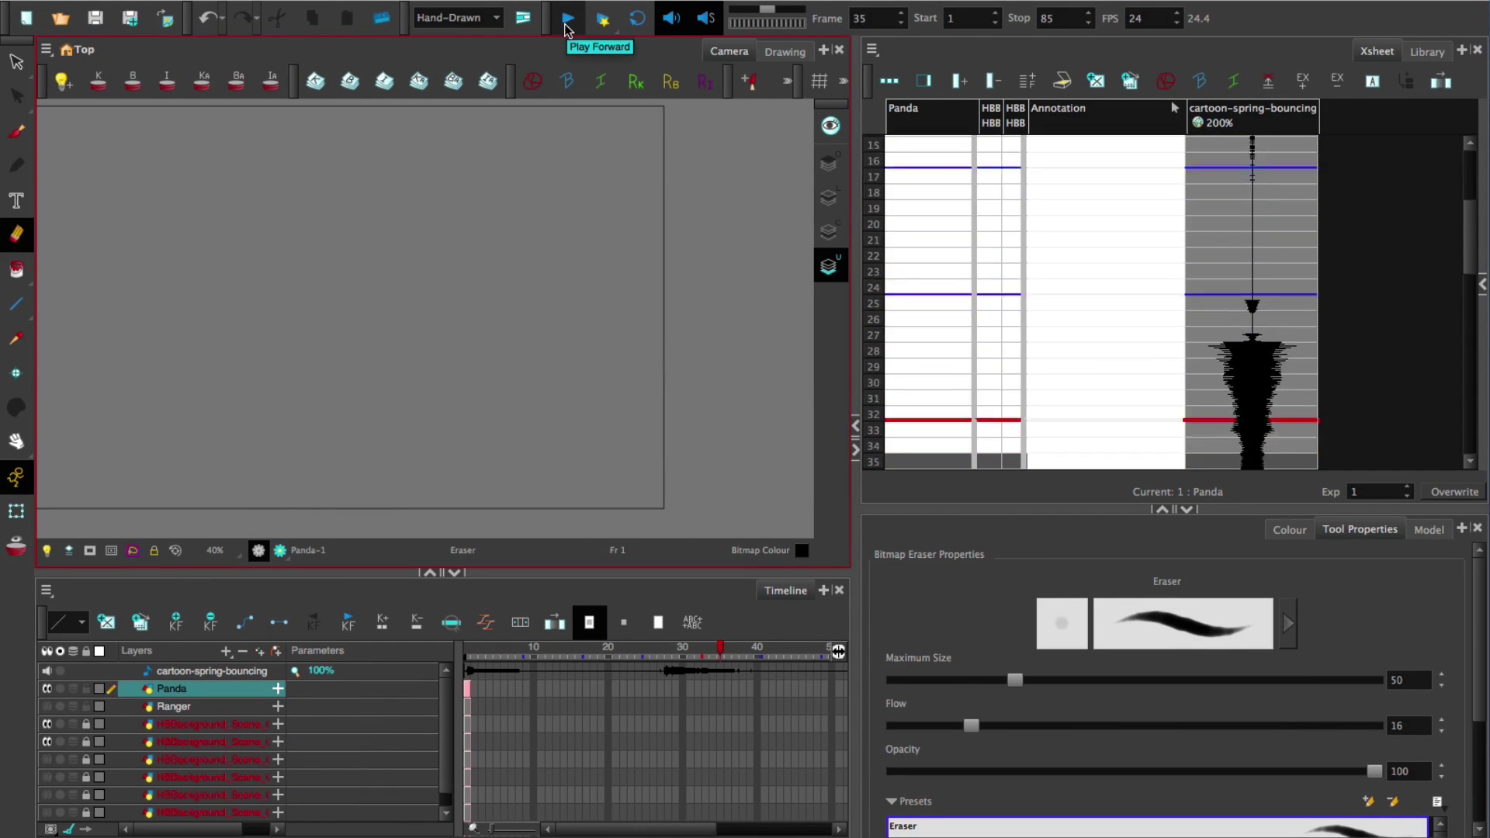
{"action": "left_click", "coordinate": [567, 20]}
{"action": "left_click", "coordinate": [673, 831]}
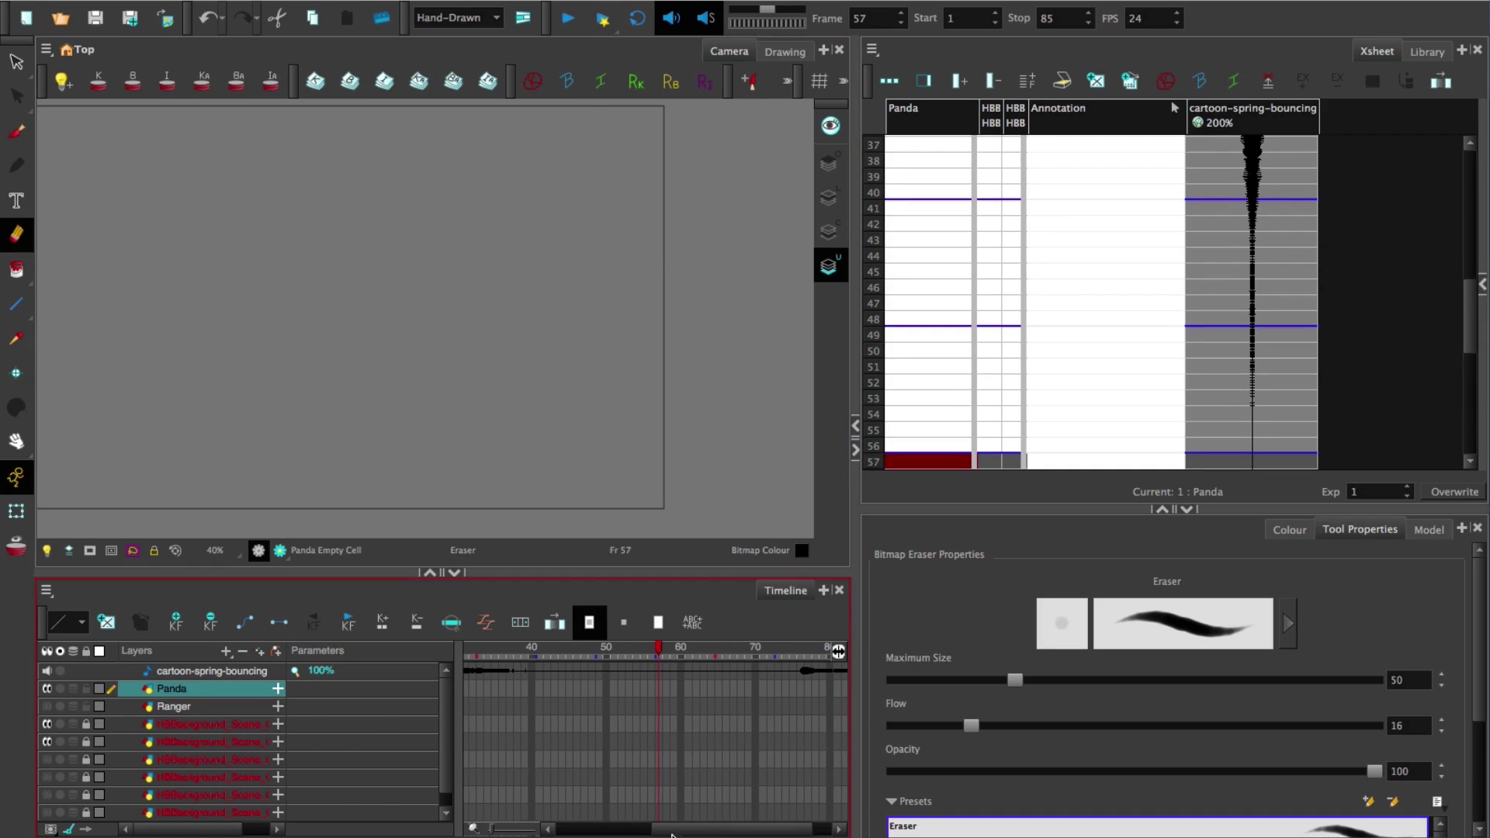
{"action": "left_click_drag", "start_coordinate": [672, 832], "coordinate": [567, 832]}
{"action": "left_click", "coordinate": [467, 650]}
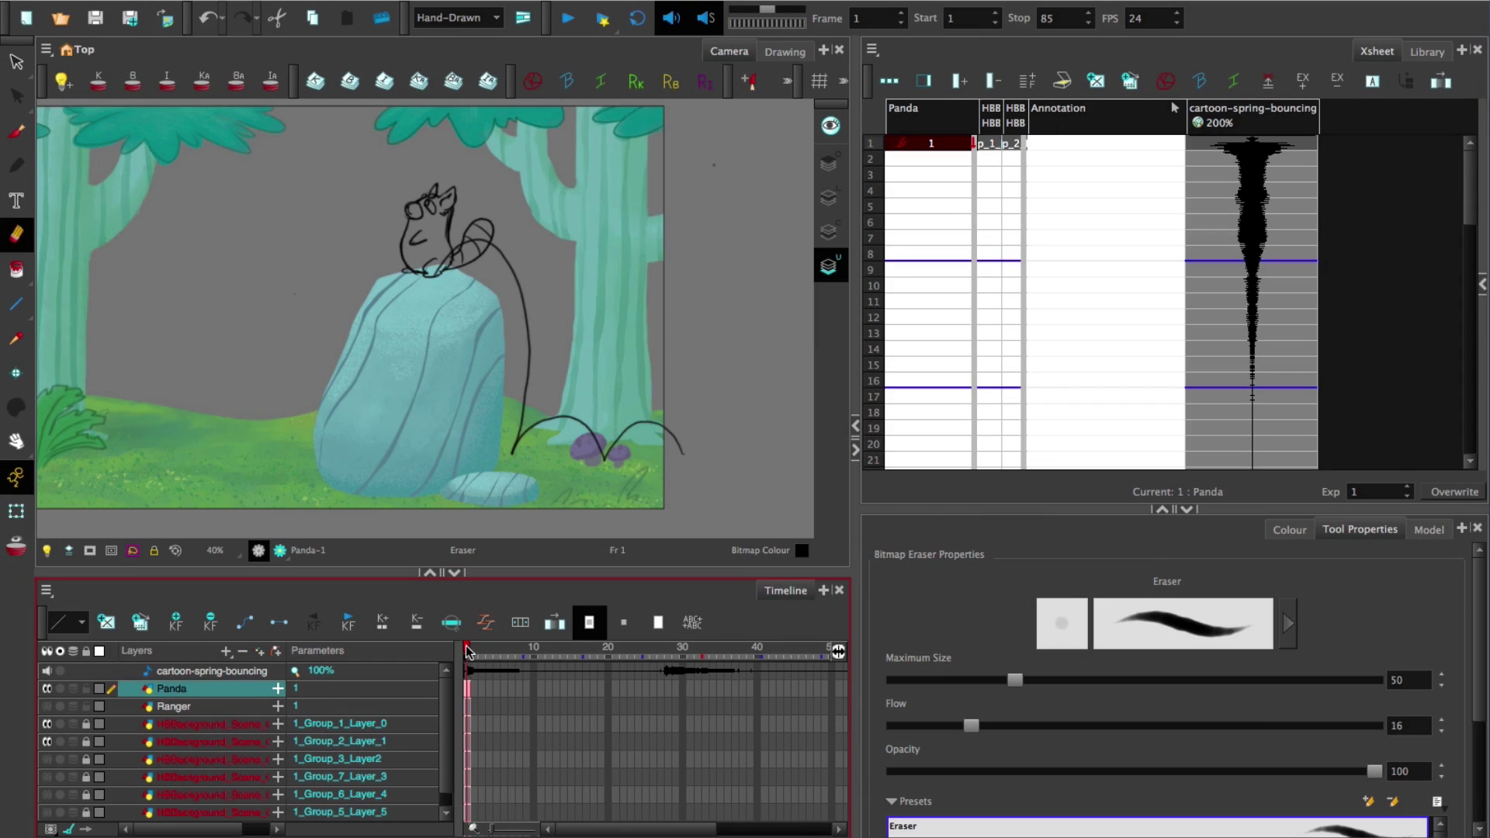
{"action": "mouse_move", "coordinate": [467, 649]}
{"action": "left_mouse_down"}
{"action": "mouse_move", "coordinate": [569, 651]}
{"action": "mouse_move", "coordinate": [454, 664]}
{"action": "mouse_move", "coordinate": [741, 672]}
{"action": "mouse_move", "coordinate": [468, 677]}
{"action": "left_mouse_up"}
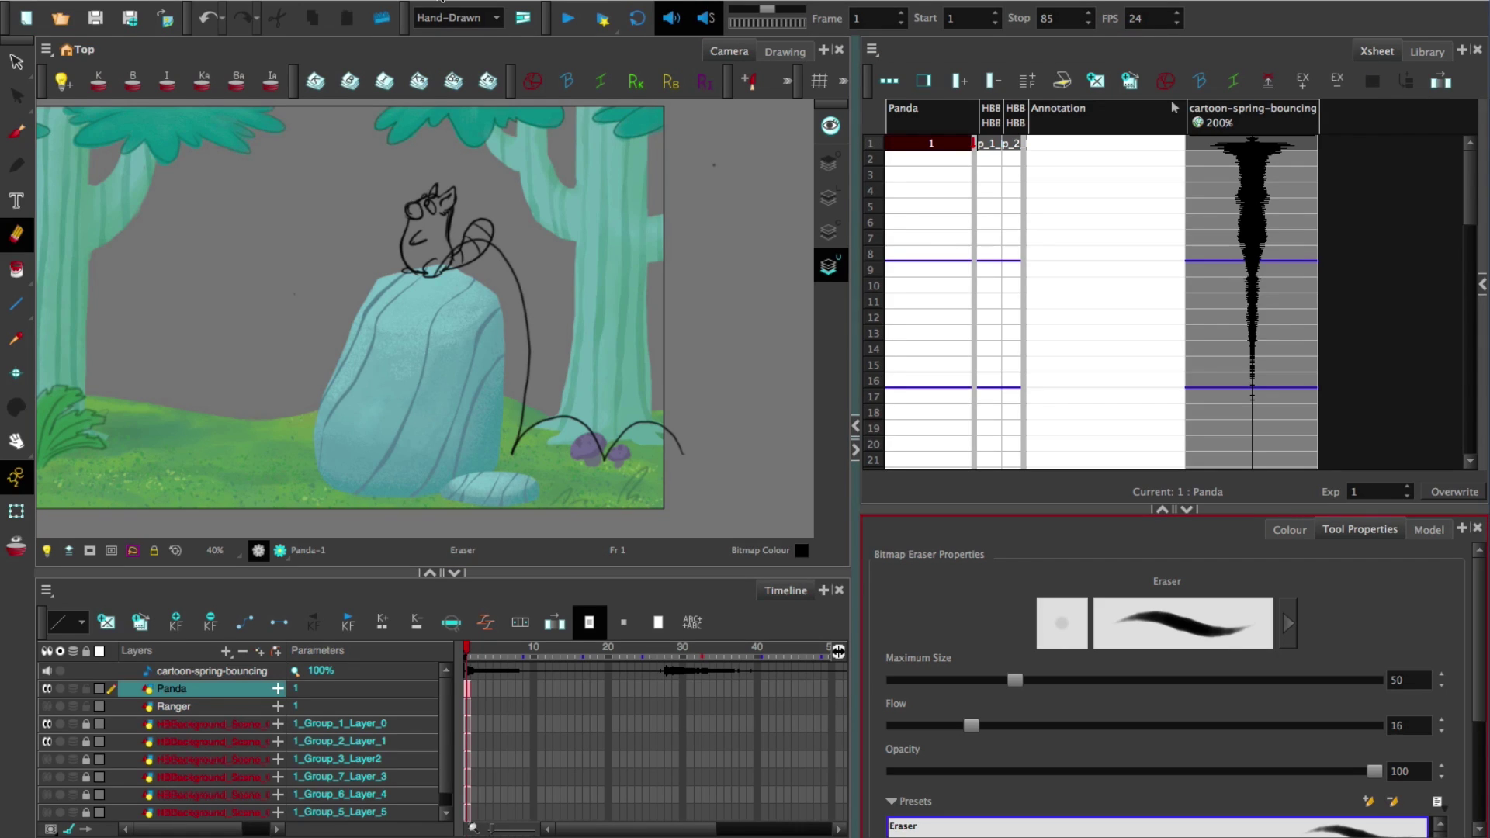
Show the Xsheet's column list and widen it until the full column names are readable
{"action": "left_click", "coordinate": [946, 358]}
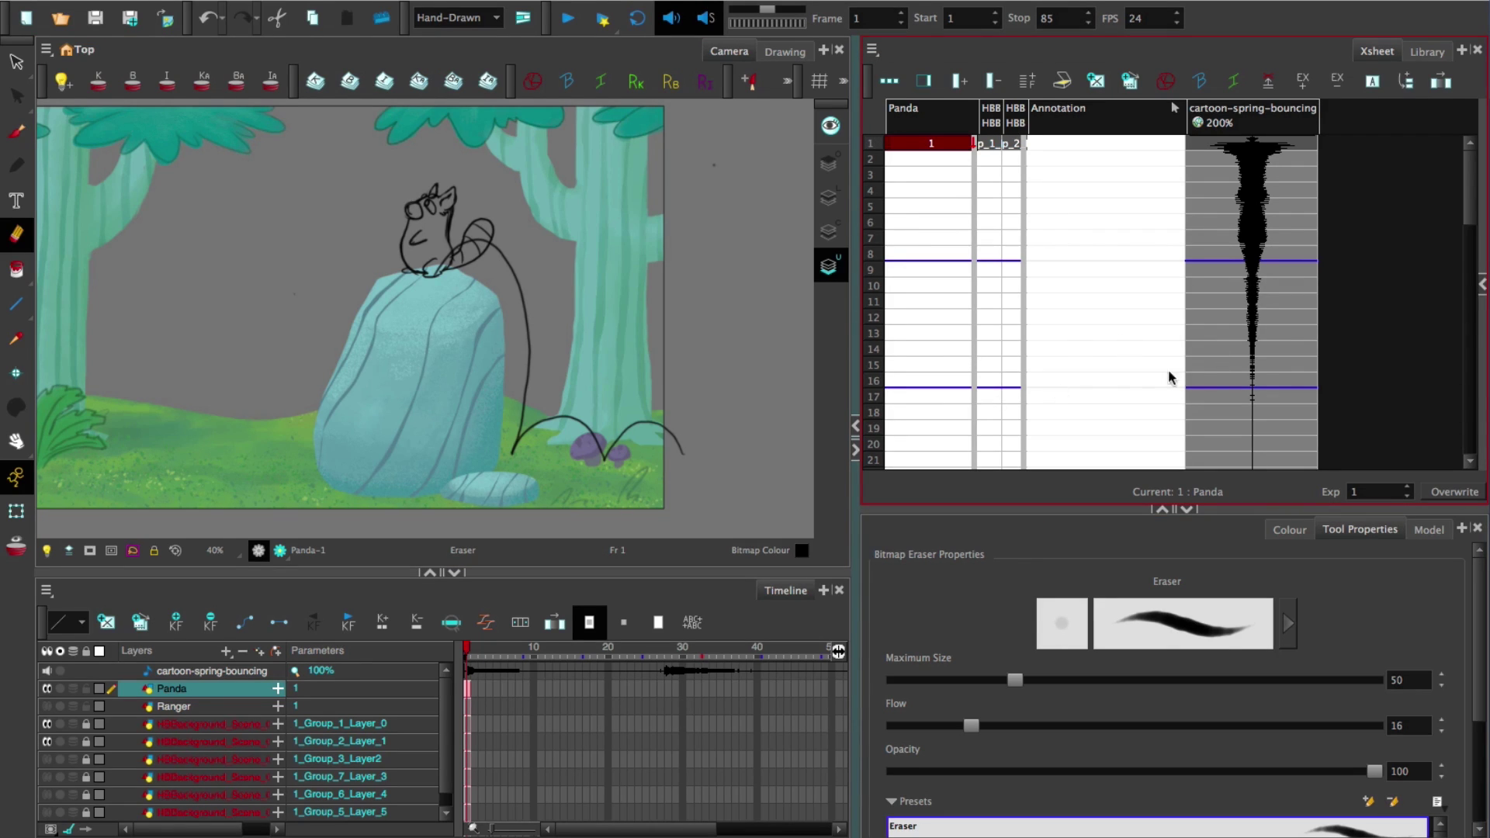
{"action": "left_click", "coordinate": [925, 82]}
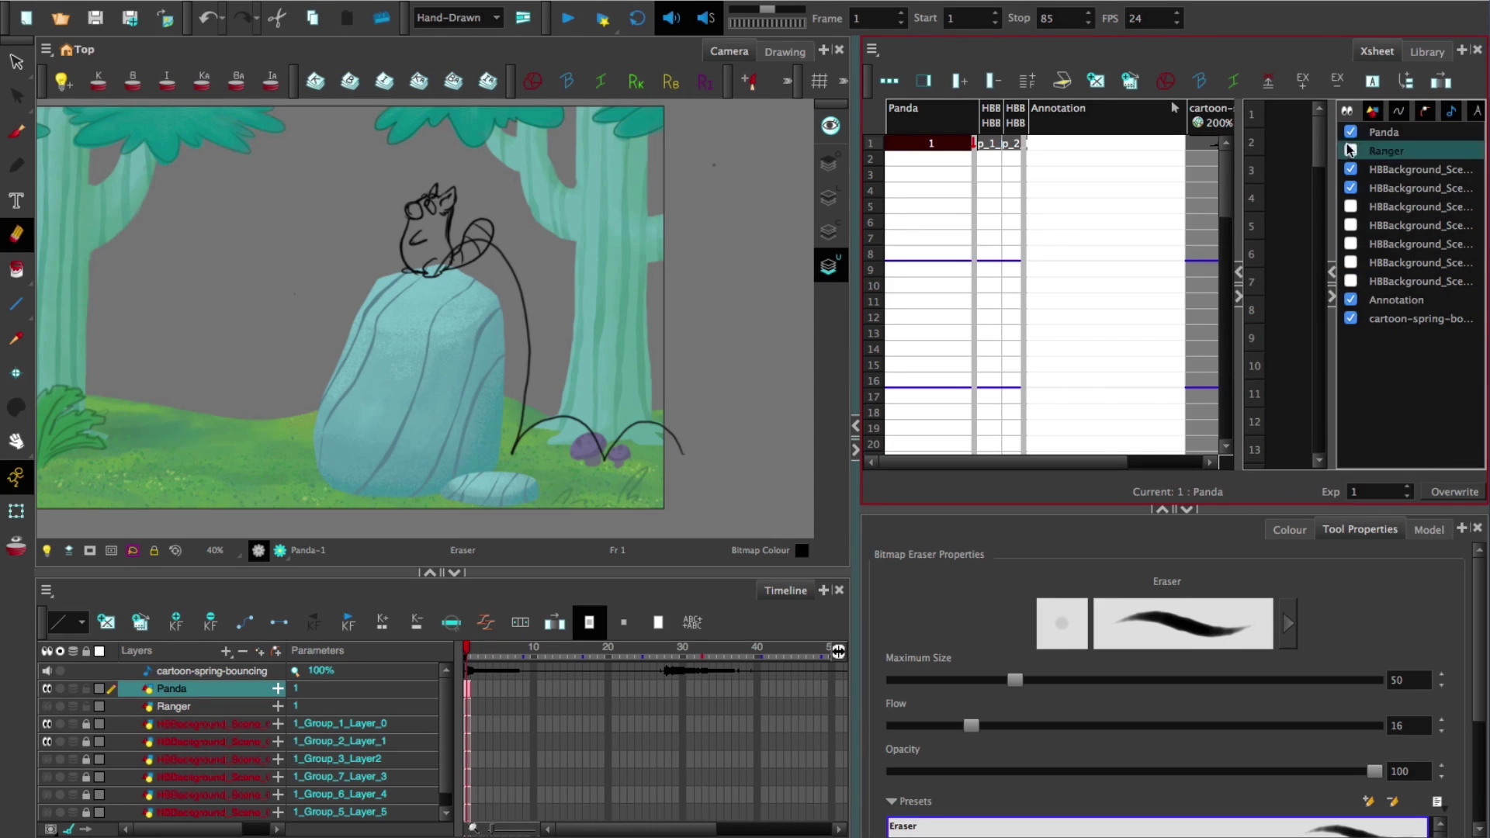
{"action": "left_click_drag", "start_coordinate": [1331, 183], "coordinate": [1247, 199]}
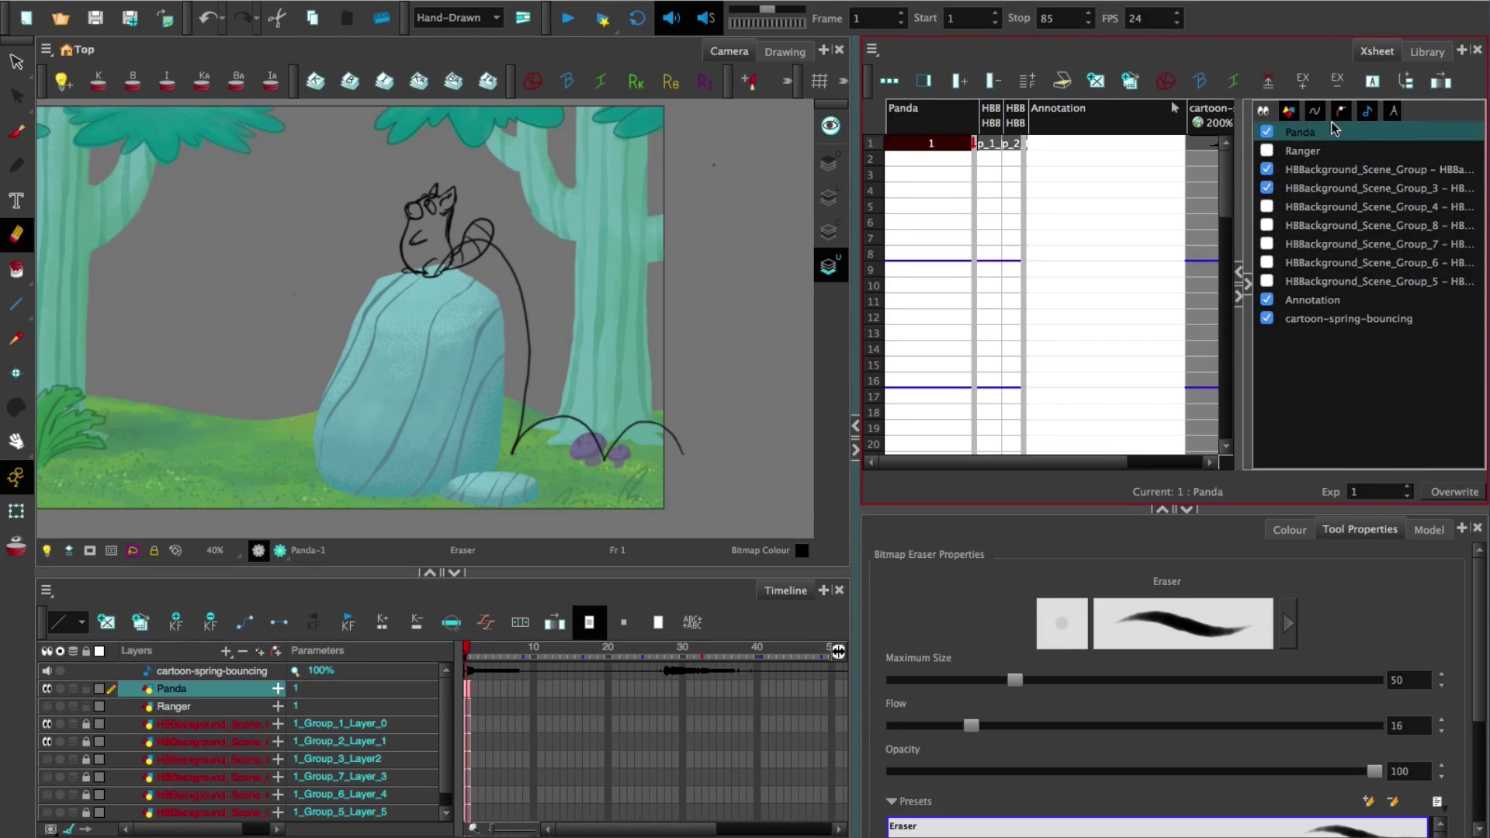
Filter out the sound and annotation columns, restore both column types, and collapse the column list
{"action": "left_click", "coordinate": [1368, 114]}
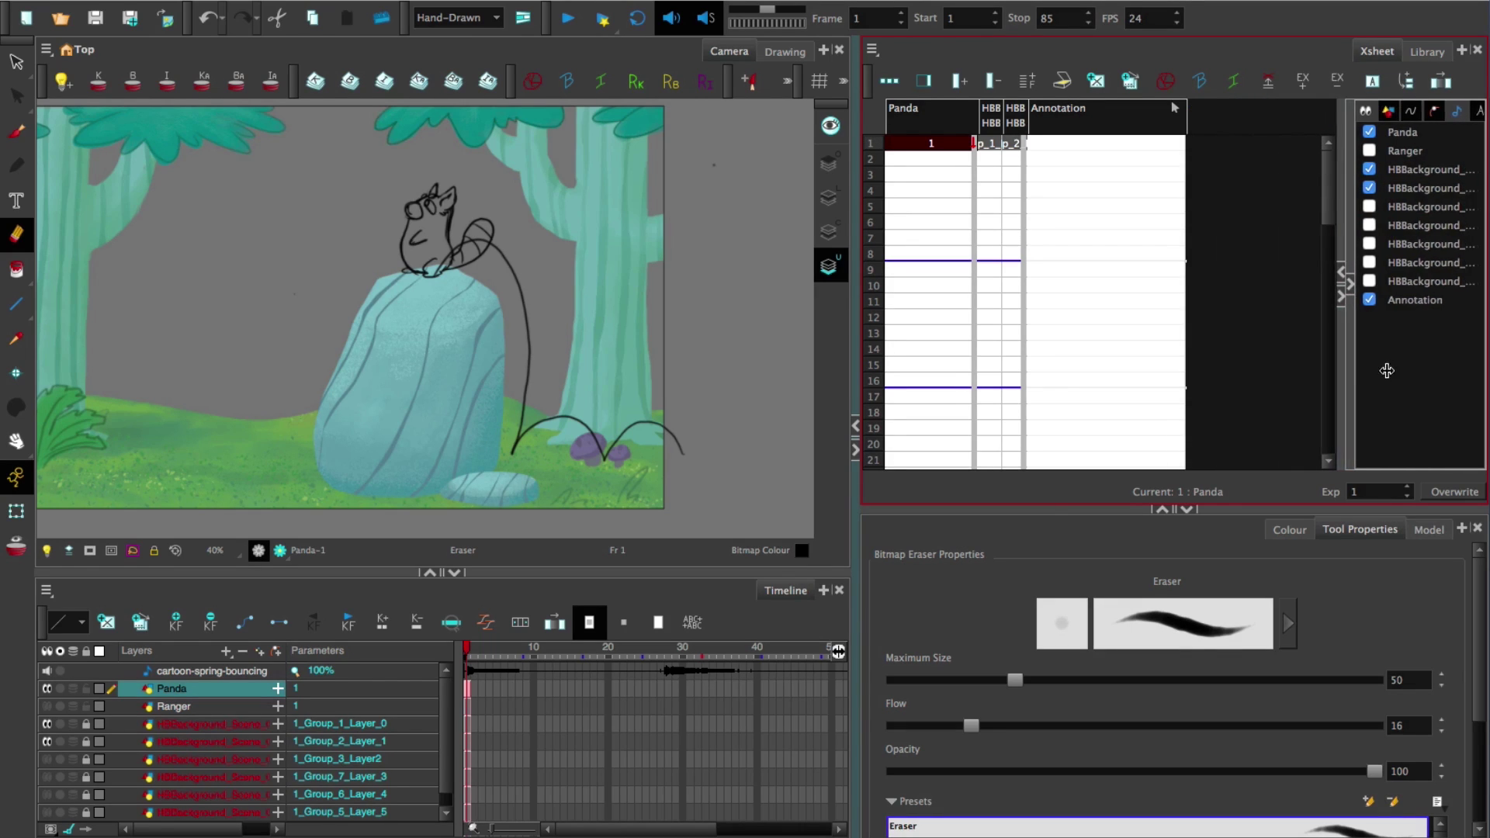
{"action": "left_click", "coordinate": [1382, 115]}
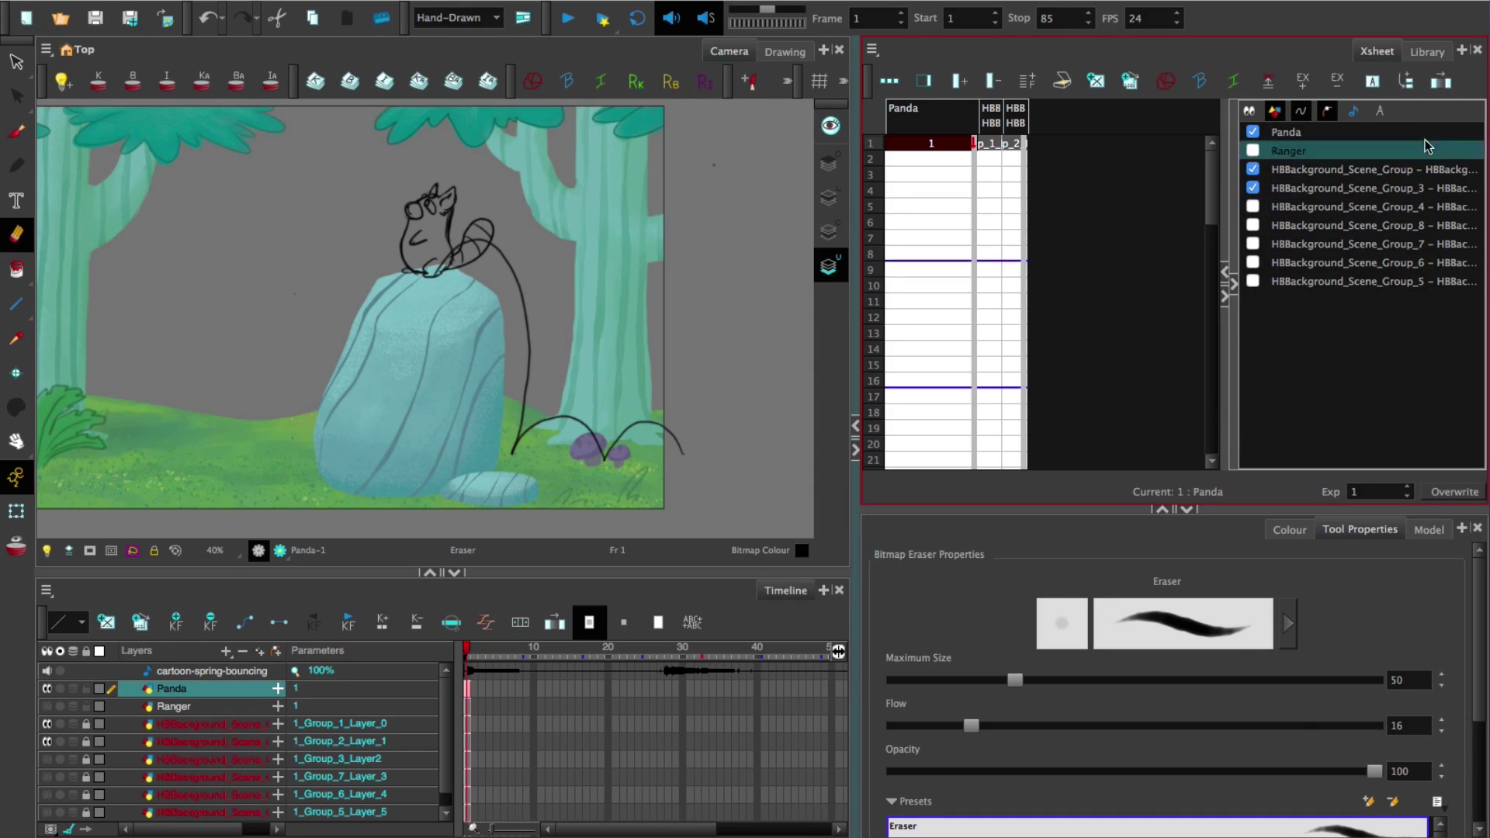
{"action": "left_click", "coordinate": [1354, 113]}
{"action": "left_click", "coordinate": [1379, 111]}
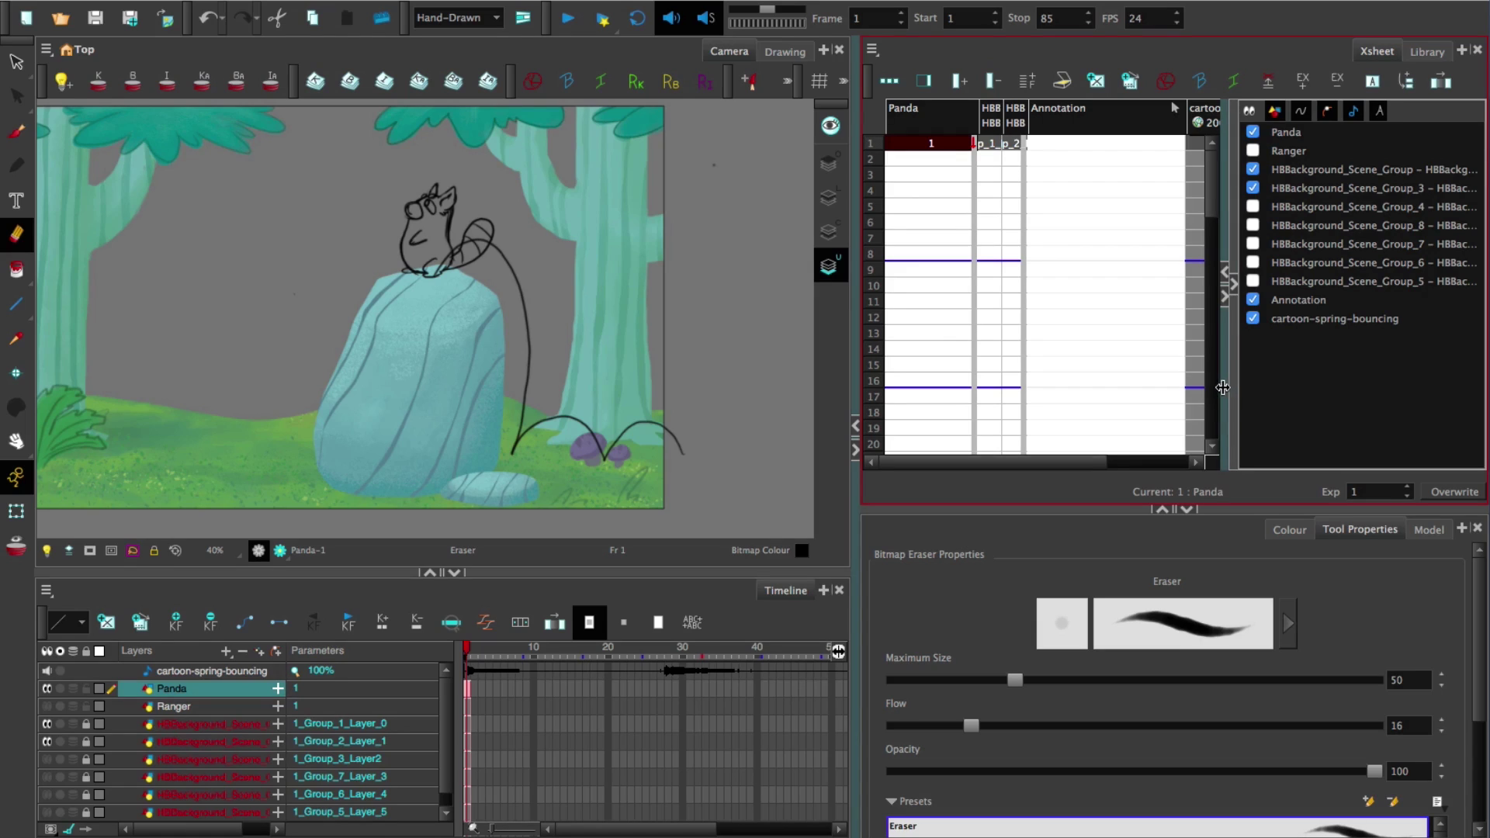
{"action": "left_click_drag", "start_coordinate": [1224, 387], "coordinate": [1360, 317]}
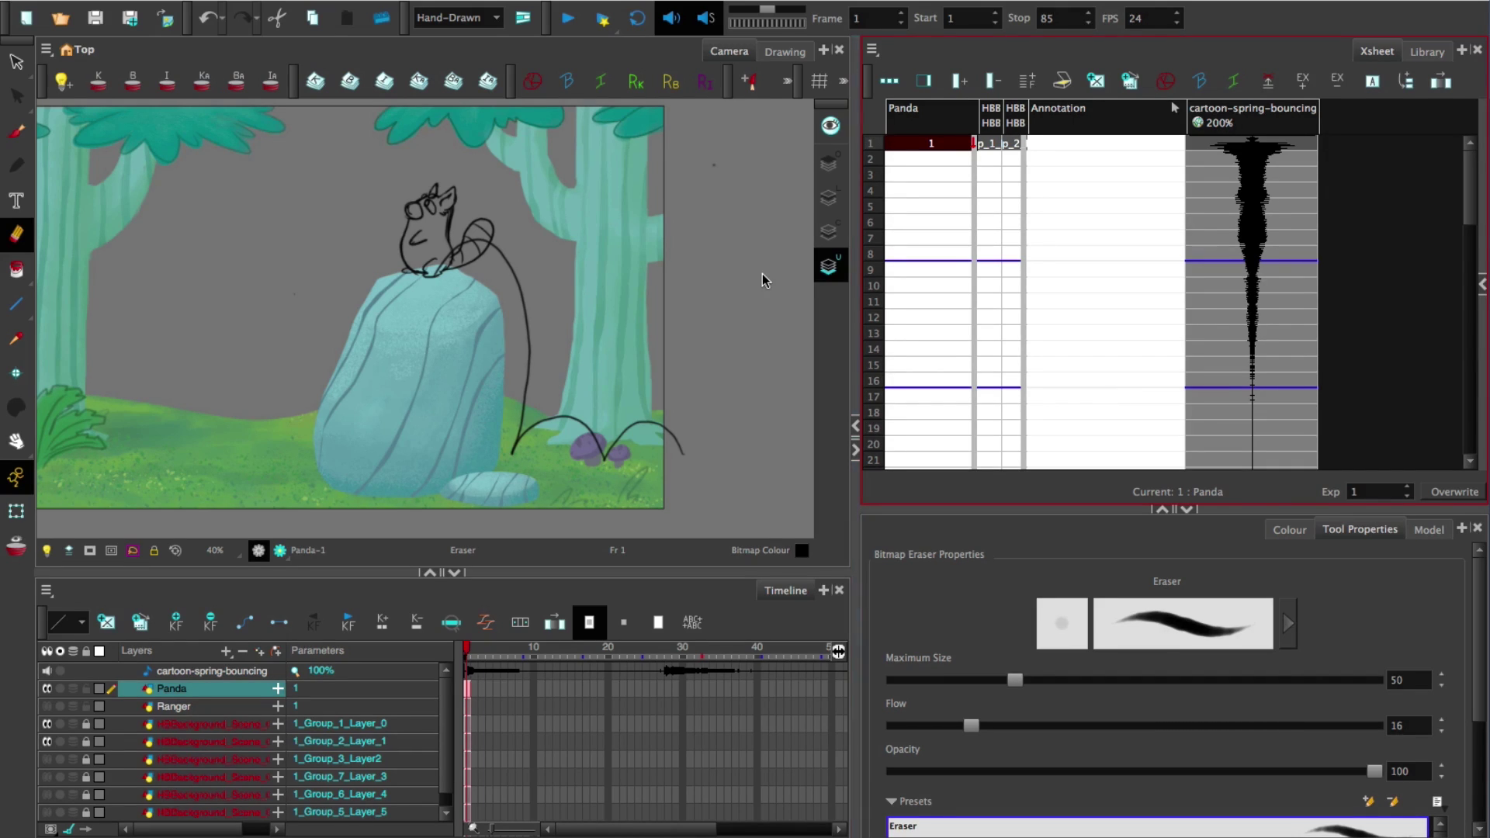
Switch the Annotation column to drawing mode and handwrite "IN" at frame 1
{"action": "left_click", "coordinate": [1117, 196]}
{"action": "left_click", "coordinate": [1109, 149]}
{"action": "left_click", "coordinate": [1173, 107]}
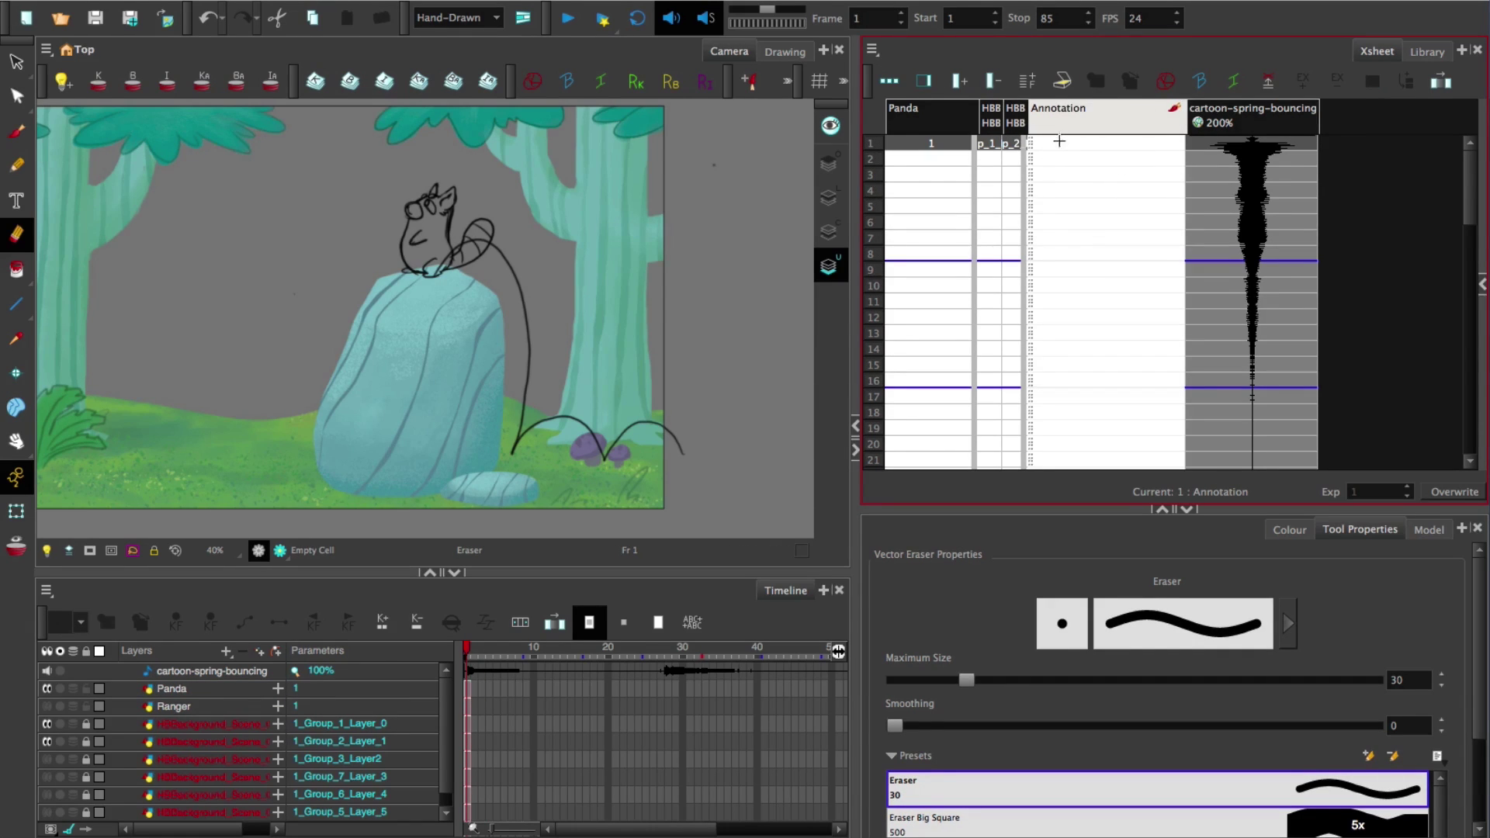
{"action": "left_click_drag", "start_coordinate": [1063, 139], "coordinate": [1060, 147]}
{"action": "left_click_drag", "start_coordinate": [1059, 138], "coordinate": [1070, 138]}
{"action": "left_click_drag", "start_coordinate": [1057, 147], "coordinate": [1067, 148]}
{"action": "left_click_drag", "start_coordinate": [1072, 149], "coordinate": [1085, 140]}
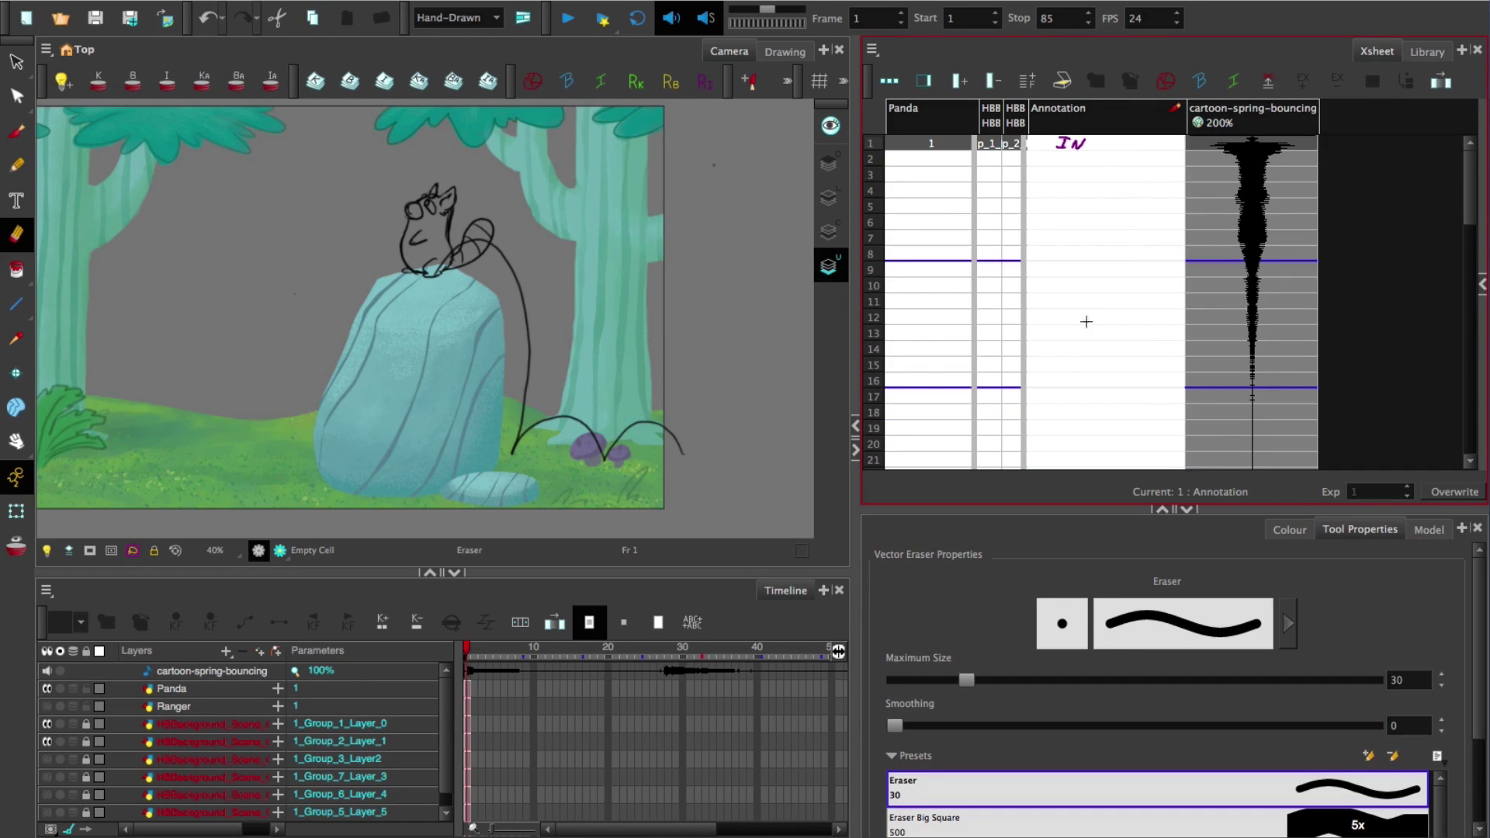
Handwrite "LAND" at frame 15 of the Annotation column and draw an arc linking it to "IN"
{"action": "mouse_move", "coordinate": [1048, 359]}
{"action": "left_mouse_down"}
{"action": "mouse_move", "coordinate": [1054, 372]}
{"action": "mouse_move", "coordinate": [1083, 359]}
{"action": "left_mouse_up"}
{"action": "left_click_drag", "start_coordinate": [1084, 359], "coordinate": [1097, 371]}
{"action": "mouse_move", "coordinate": [1099, 145]}
{"action": "left_mouse_down"}
{"action": "mouse_move", "coordinate": [1149, 227]}
{"action": "mouse_move", "coordinate": [1097, 366]}
{"action": "left_mouse_up"}
Draw a vertical line below "LAND", label it "Wait", and handwrite "Jump" at frame 25
{"action": "scroll", "coordinate": [1087, 295], "scroll_direction": "down", "scroll_amount": 4}
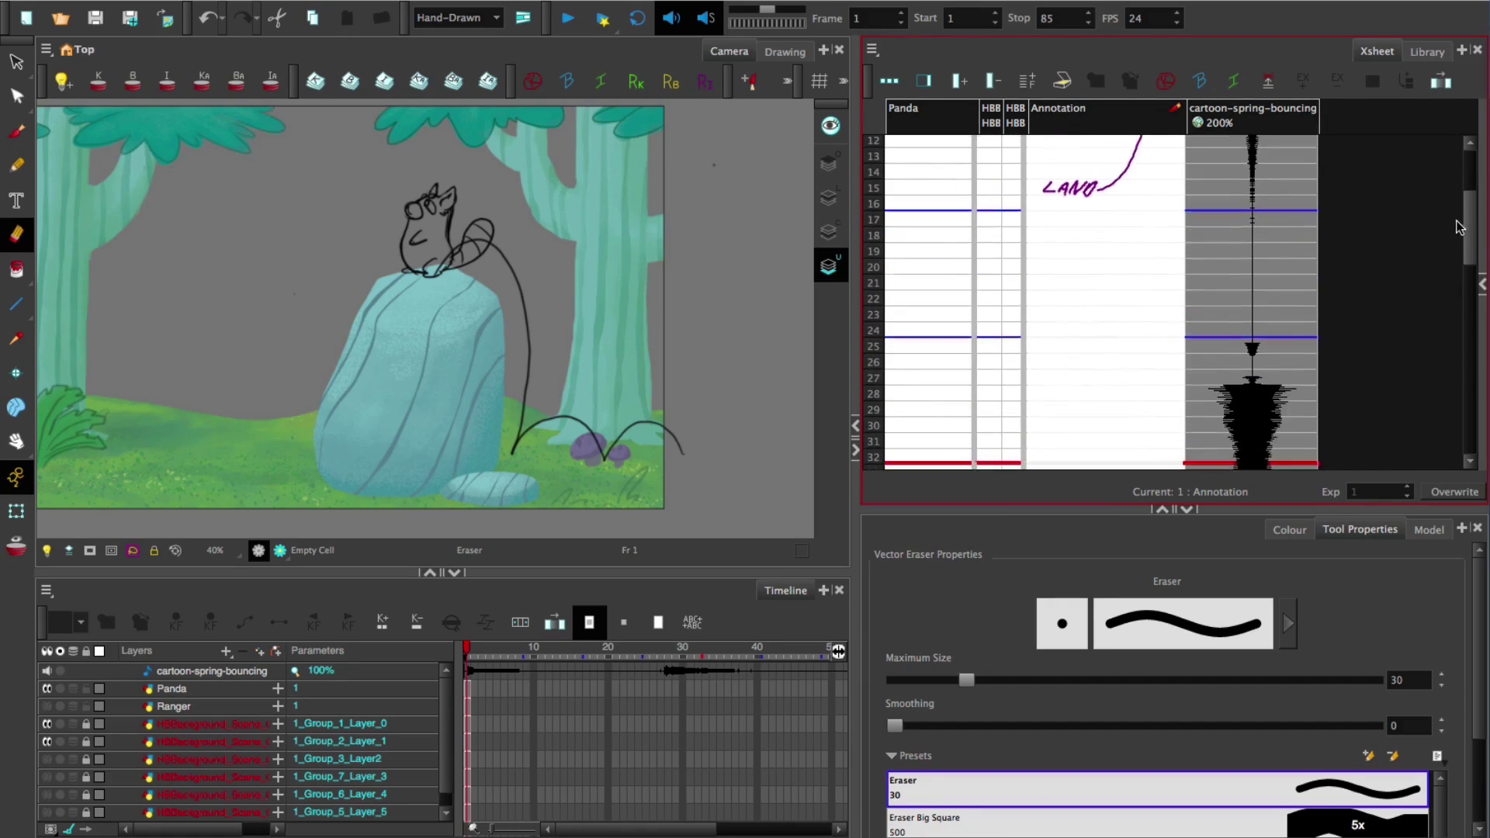
{"action": "left_click_drag", "start_coordinate": [1049, 183], "coordinate": [1049, 307]}
{"action": "left_click_drag", "start_coordinate": [1067, 228], "coordinate": [1102, 241]}
{"action": "left_click_drag", "start_coordinate": [1107, 233], "coordinate": [1104, 241]}
{"action": "left_click", "coordinate": [1108, 228]}
{"action": "left_click_drag", "start_coordinate": [1117, 227], "coordinate": [1113, 241]}
{"action": "left_click_drag", "start_coordinate": [1109, 233], "coordinate": [1124, 234]}
{"action": "left_click_drag", "start_coordinate": [1047, 312], "coordinate": [1070, 327]}
{"action": "left_click_drag", "start_coordinate": [1073, 313], "coordinate": [1089, 312]}
{"action": "left_click_drag", "start_coordinate": [1085, 318], "coordinate": [1111, 326]}
{"action": "left_click_drag", "start_coordinate": [1117, 318], "coordinate": [1112, 335]}
Handwrite a note around frame 39 of the Annotation column and draw an arc linking it to "Jump"
{"action": "scroll", "coordinate": [1398, 264], "scroll_direction": "down", "scroll_amount": 4}
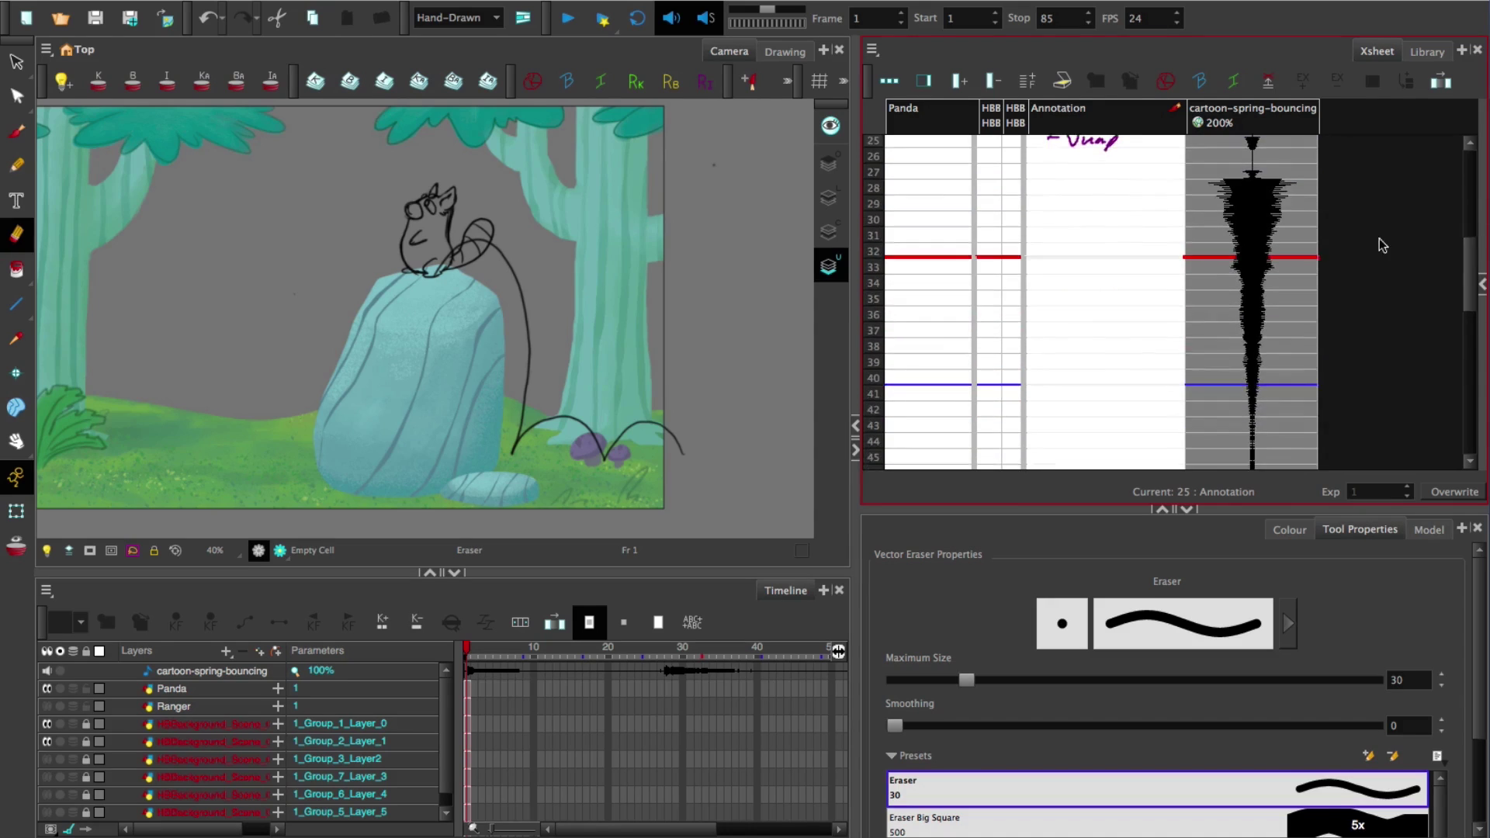
{"action": "mouse_move", "coordinate": [1471, 279]}
{"action": "left_mouse_down"}
{"action": "mouse_move", "coordinate": [1470, 191]}
{"action": "mouse_move", "coordinate": [1460, 240]}
{"action": "mouse_move", "coordinate": [1415, 289]}
{"action": "left_mouse_up"}
{"action": "left_click", "coordinate": [1014, 361]}
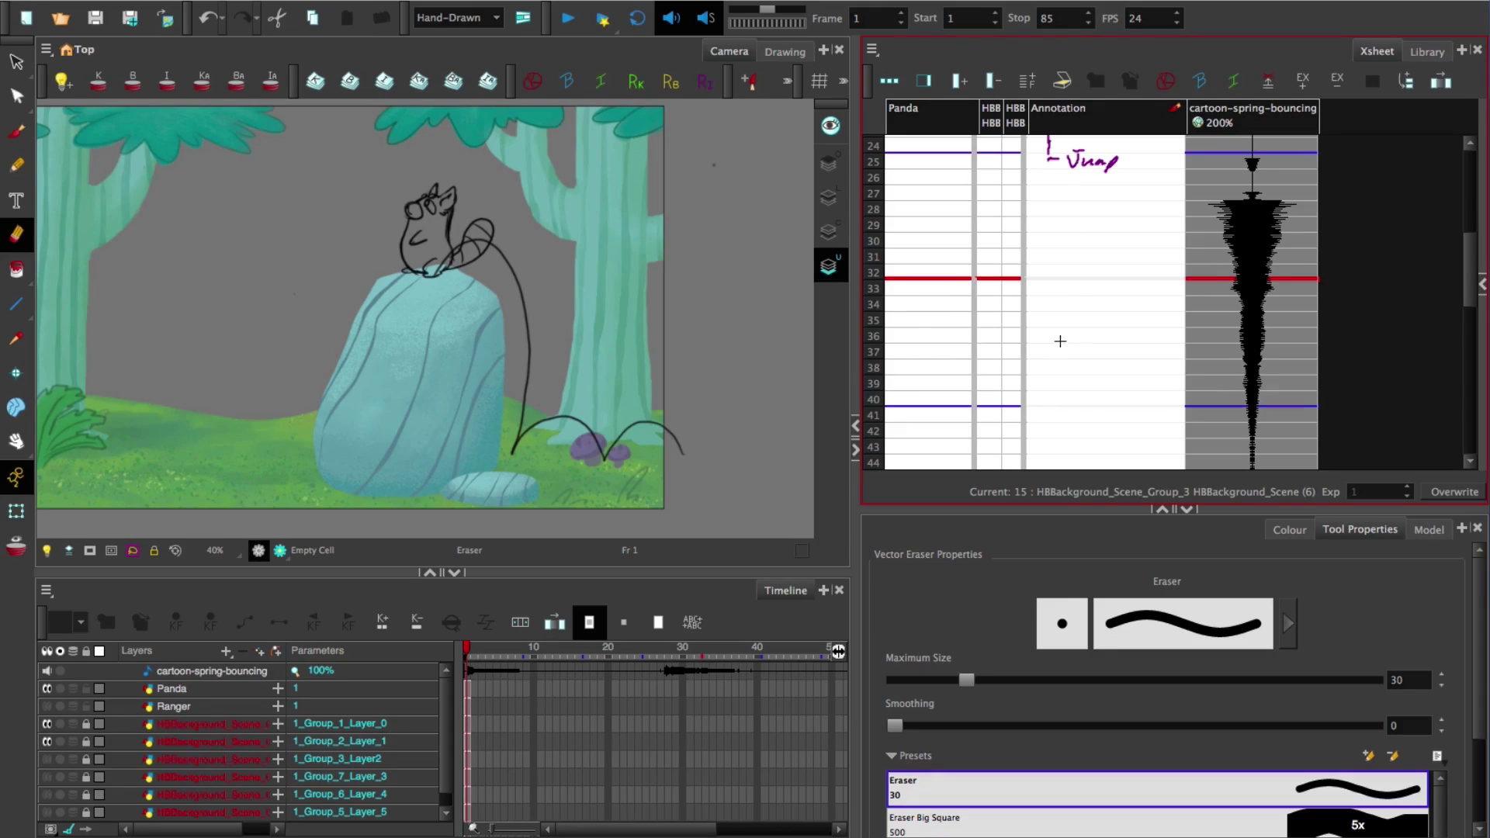
{"action": "left_click_drag", "start_coordinate": [1035, 383], "coordinate": [1093, 379]}
{"action": "left_click_drag", "start_coordinate": [1123, 168], "coordinate": [1103, 387]}
{"action": "mouse_move", "coordinate": [1156, 310]}
{"action": "left_mouse_down"}
{"action": "mouse_move", "coordinate": [1151, 352]}
{"action": "mouse_move", "coordinate": [1150, 282]}
{"action": "left_mouse_up"}
Draw a vertical line down the Annotation column from below the frame 39 note to about frame 75
{"action": "scroll", "coordinate": [1140, 304], "scroll_direction": "down", "scroll_amount": 2}
{"action": "left_click_drag", "start_coordinate": [1065, 177], "coordinate": [1071, 468]}
{"action": "mouse_move", "coordinate": [1468, 319]}
{"action": "left_mouse_down"}
{"action": "mouse_move", "coordinate": [1468, 385]}
{"action": "mouse_move", "coordinate": [1466, 190]}
{"action": "mouse_move", "coordinate": [1421, 399]}
{"action": "mouse_move", "coordinate": [1457, 339]}
{"action": "left_mouse_up"}
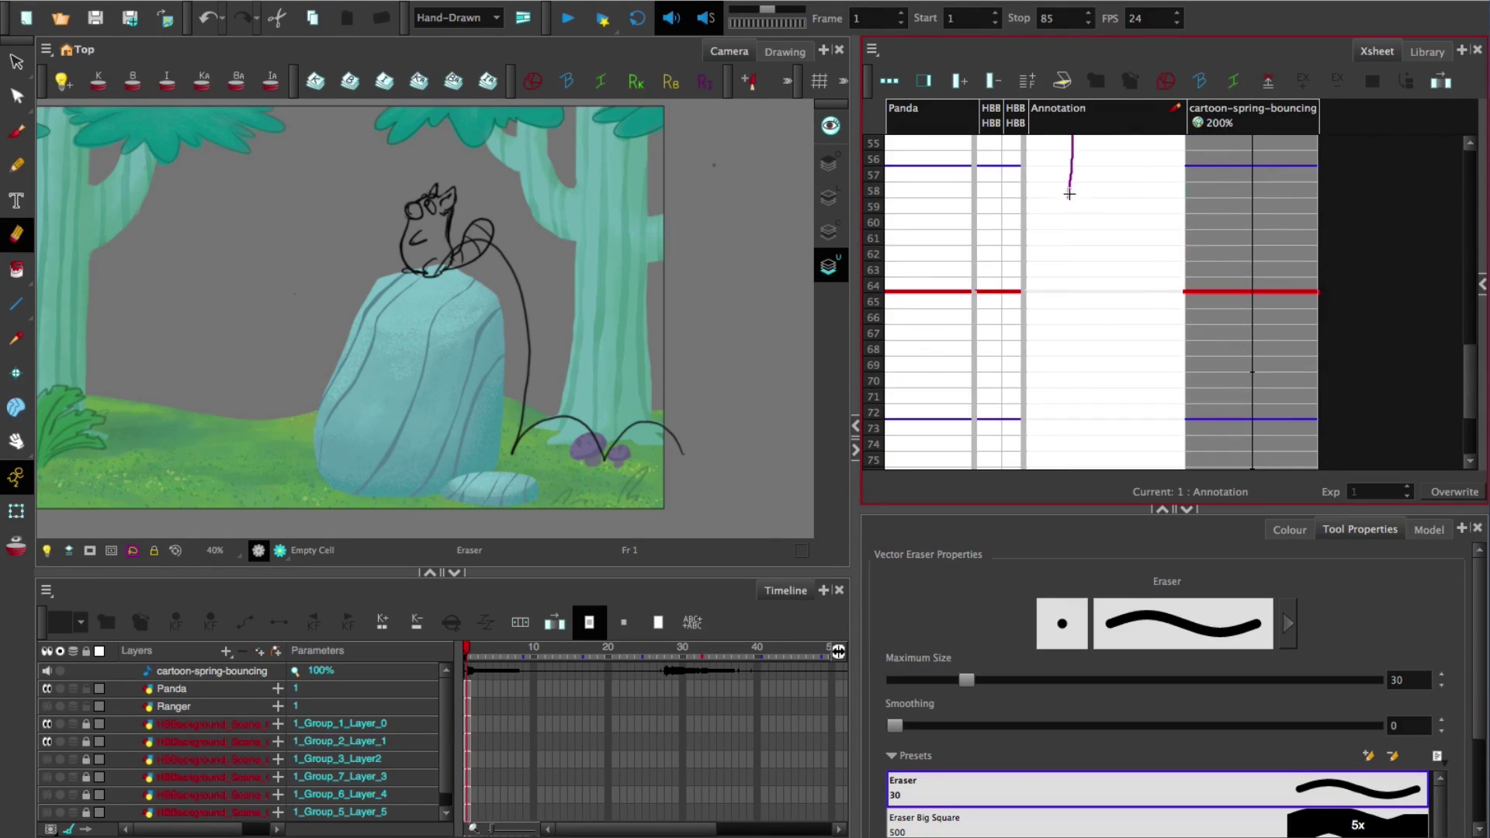
{"action": "left_click_drag", "start_coordinate": [1072, 190], "coordinate": [1066, 457]}
Erase the lower part of the vertical line so that it ends near frame 50
{"action": "left_click_drag", "start_coordinate": [1475, 376], "coordinate": [1471, 404]}
{"action": "left_click_drag", "start_coordinate": [1067, 333], "coordinate": [1071, 136]}
{"action": "left_click_drag", "start_coordinate": [1464, 398], "coordinate": [1459, 327]}
{"action": "left_click_drag", "start_coordinate": [1067, 446], "coordinate": [1071, 151]}
{"action": "mouse_move", "coordinate": [1466, 349]}
{"action": "left_mouse_down"}
{"action": "mouse_move", "coordinate": [1451, 315]}
{"action": "mouse_move", "coordinate": [1429, 339]}
{"action": "left_mouse_up"}
{"action": "left_click_drag", "start_coordinate": [1069, 175], "coordinate": [1066, 272]}
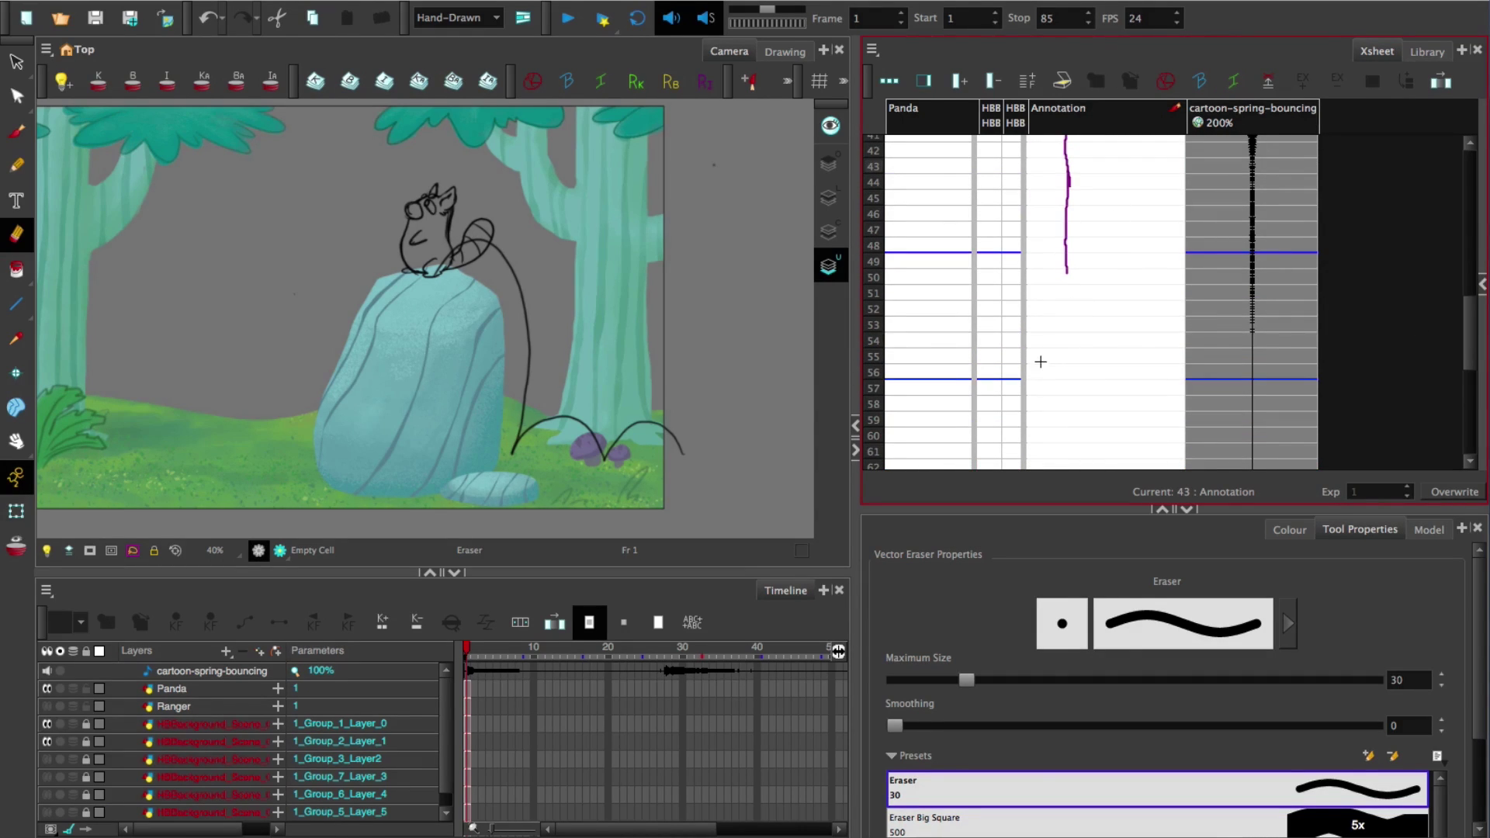
Handwrite "Look left" at frame 55 and draw a vertical line beneath it to about frame 61
{"action": "mouse_move", "coordinate": [1035, 346]}
{"action": "left_mouse_down"}
{"action": "mouse_move", "coordinate": [1078, 361]}
{"action": "mouse_move", "coordinate": [1141, 349]}
{"action": "left_mouse_up"}
{"action": "scroll", "coordinate": [1465, 342], "scroll_direction": "down", "scroll_amount": 1}
{"action": "scroll", "coordinate": [1464, 342], "scroll_direction": "down", "scroll_amount": 2}
{"action": "left_click_drag", "start_coordinate": [1067, 159], "coordinate": [1060, 336]}
Handwrite "Look Right" at frame 65 and add tick marks above "Look left" around frames 52 and 54
{"action": "left_click", "coordinate": [1039, 399]}
{"action": "left_click_drag", "start_coordinate": [1038, 405], "coordinate": [1047, 403]}
{"action": "left_click_drag", "start_coordinate": [1060, 218], "coordinate": [1069, 225]}
{"action": "left_click_drag", "start_coordinate": [1072, 194], "coordinate": [1063, 200]}
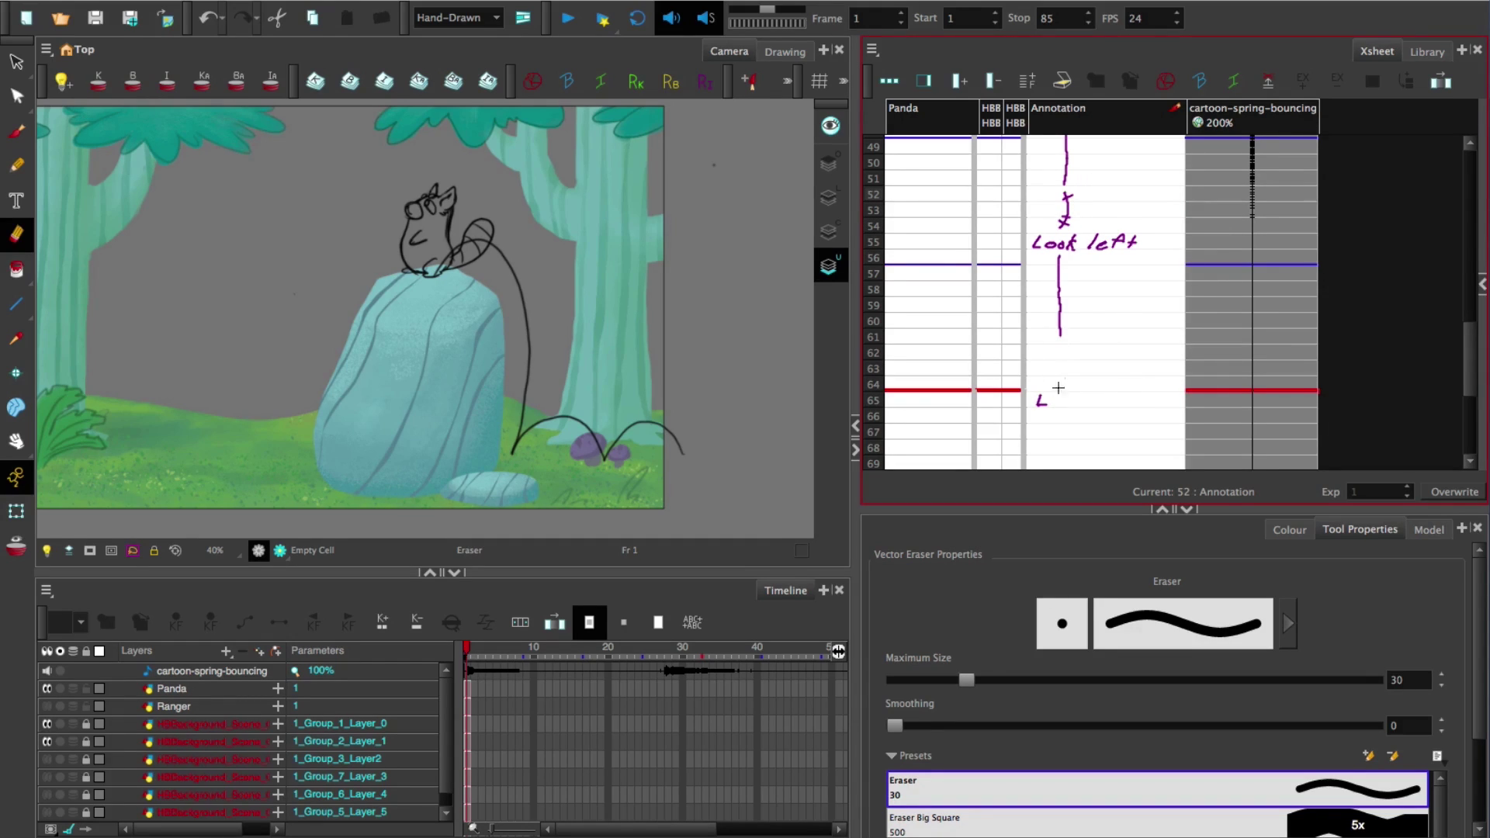
{"action": "left_click_drag", "start_coordinate": [1054, 398], "coordinate": [1062, 404]}
{"action": "left_click_drag", "start_coordinate": [1066, 397], "coordinate": [1083, 405]}
{"action": "left_click_drag", "start_coordinate": [1090, 392], "coordinate": [1112, 413]}
{"action": "left_click_drag", "start_coordinate": [1116, 393], "coordinate": [1123, 403]}
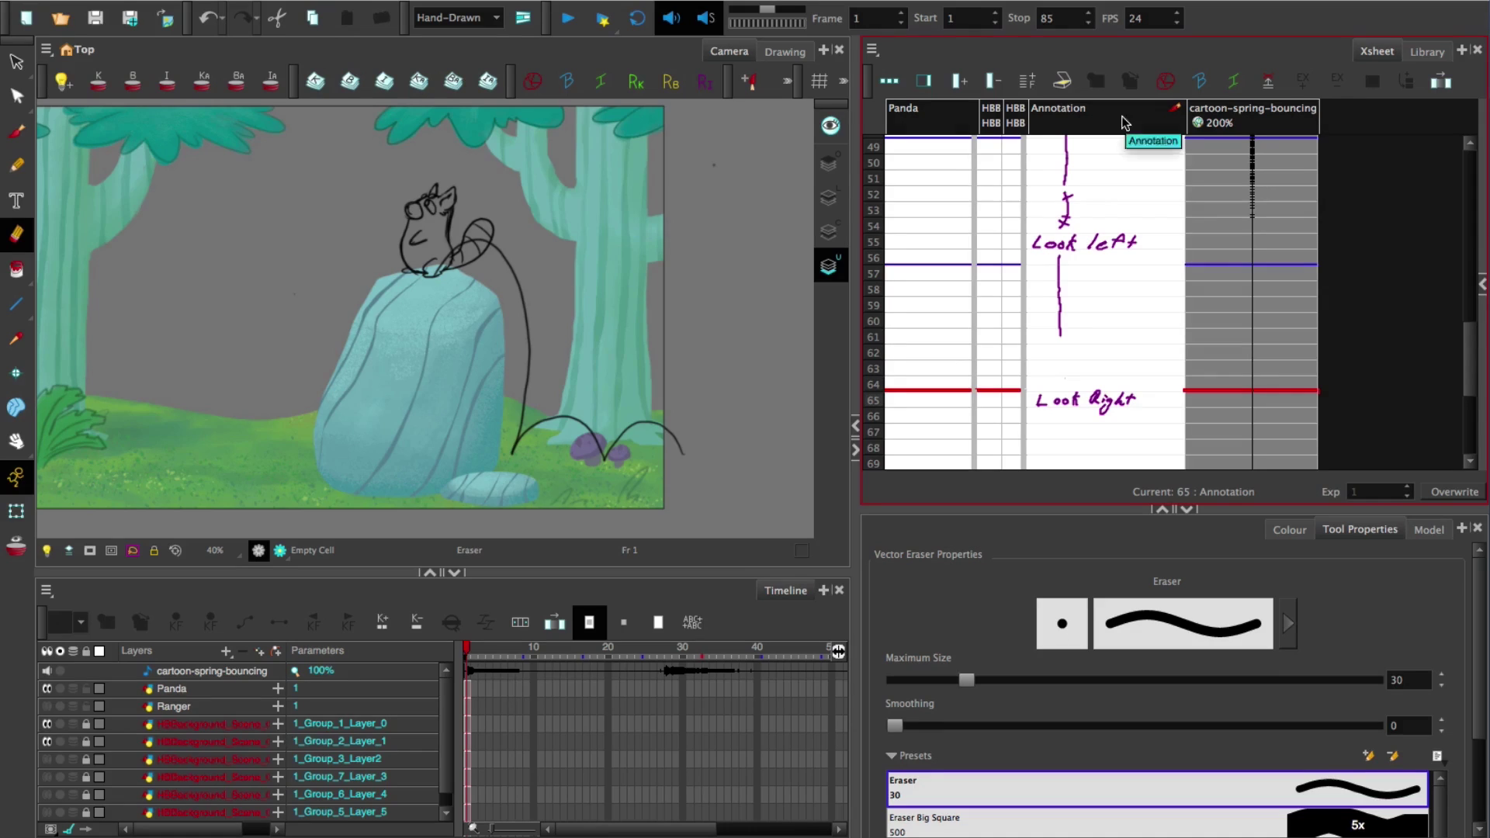
Undo the last change to the tick mark above "Look left" and redraw its cross at frame 54
{"action": "left_click_drag", "start_coordinate": [1071, 225], "coordinate": [1056, 220]}
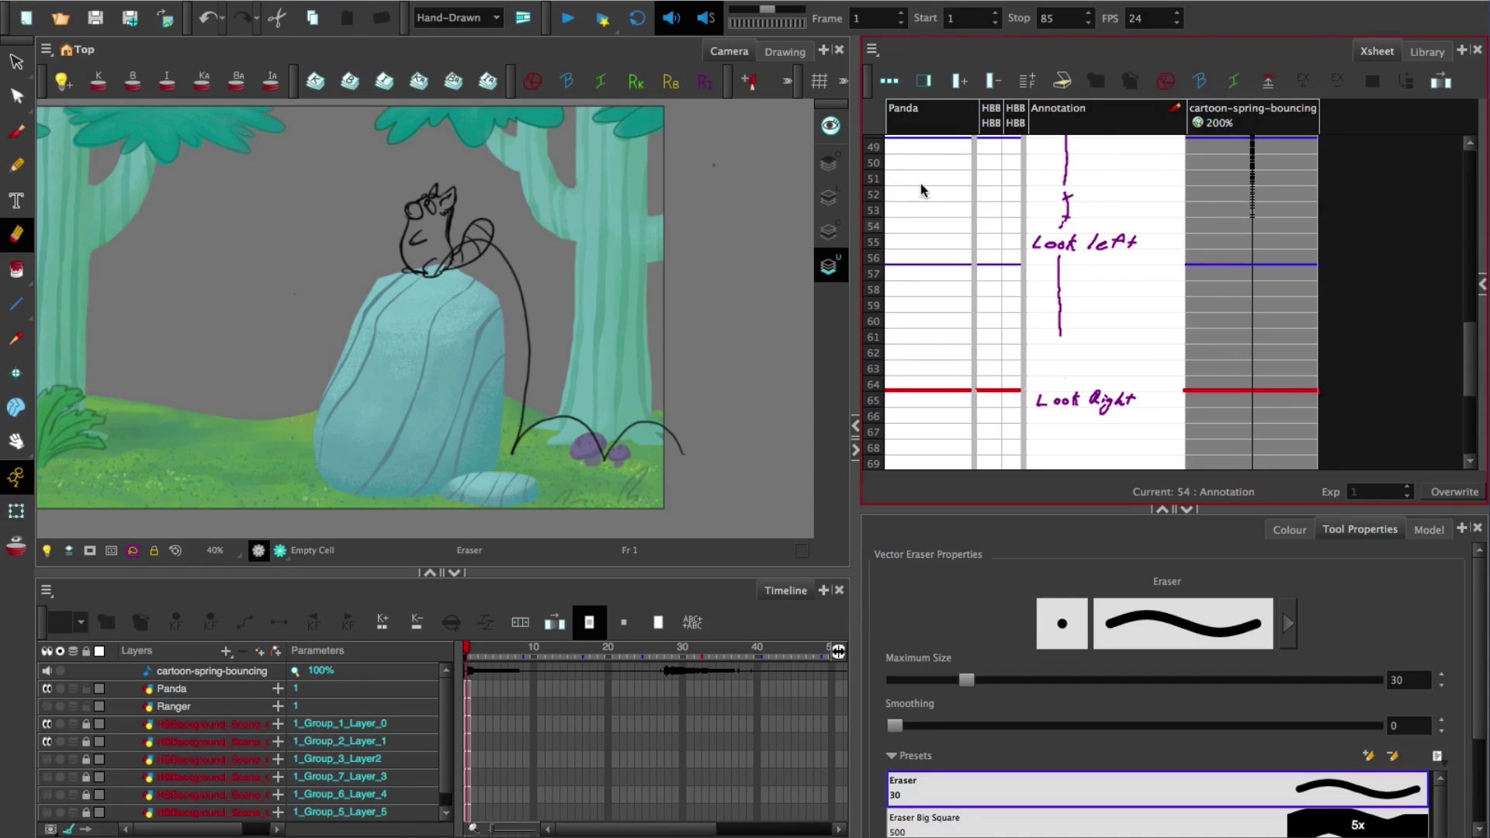
{"action": "key", "text": "ctrl+z"}
{"action": "left_click_drag", "start_coordinate": [1059, 220], "coordinate": [1074, 226]}
Draw a curve from frame 59 to "Look Right" with tick marks around frames 59, 60 and 63
{"action": "left_click_drag", "start_coordinate": [1061, 307], "coordinate": [1062, 389]}
{"action": "mouse_move", "coordinate": [1060, 335]}
{"action": "left_mouse_down"}
{"action": "mouse_move", "coordinate": [1058, 314]}
{"action": "mouse_move", "coordinate": [1079, 315]}
{"action": "left_mouse_up"}
{"action": "left_click_drag", "start_coordinate": [1060, 370], "coordinate": [1078, 383]}
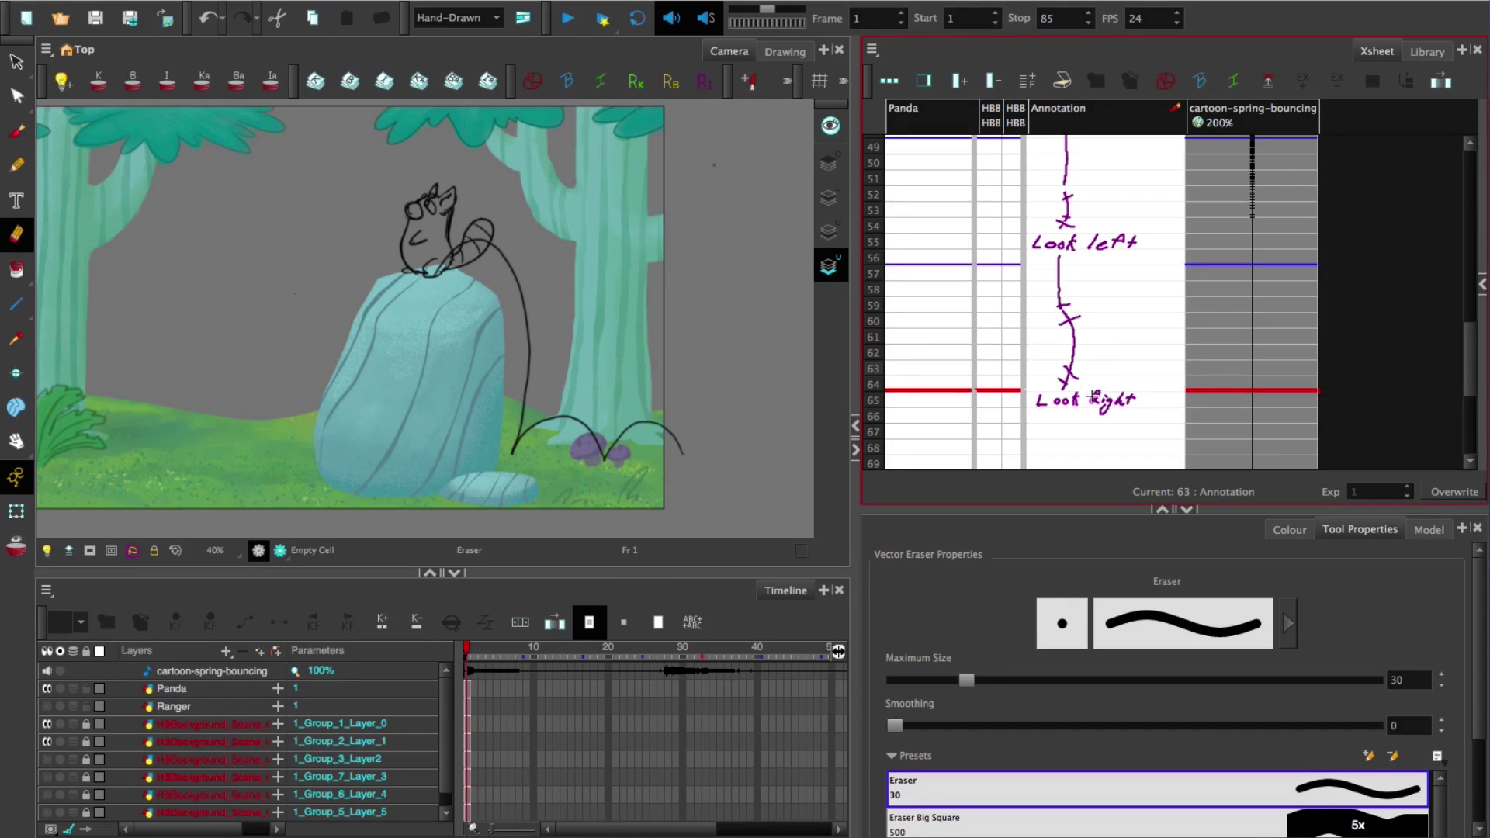
{"action": "left_click_drag", "start_coordinate": [1053, 304], "coordinate": [1073, 312]}
{"action": "scroll", "coordinate": [1426, 396], "scroll_direction": "down", "scroll_amount": 4}
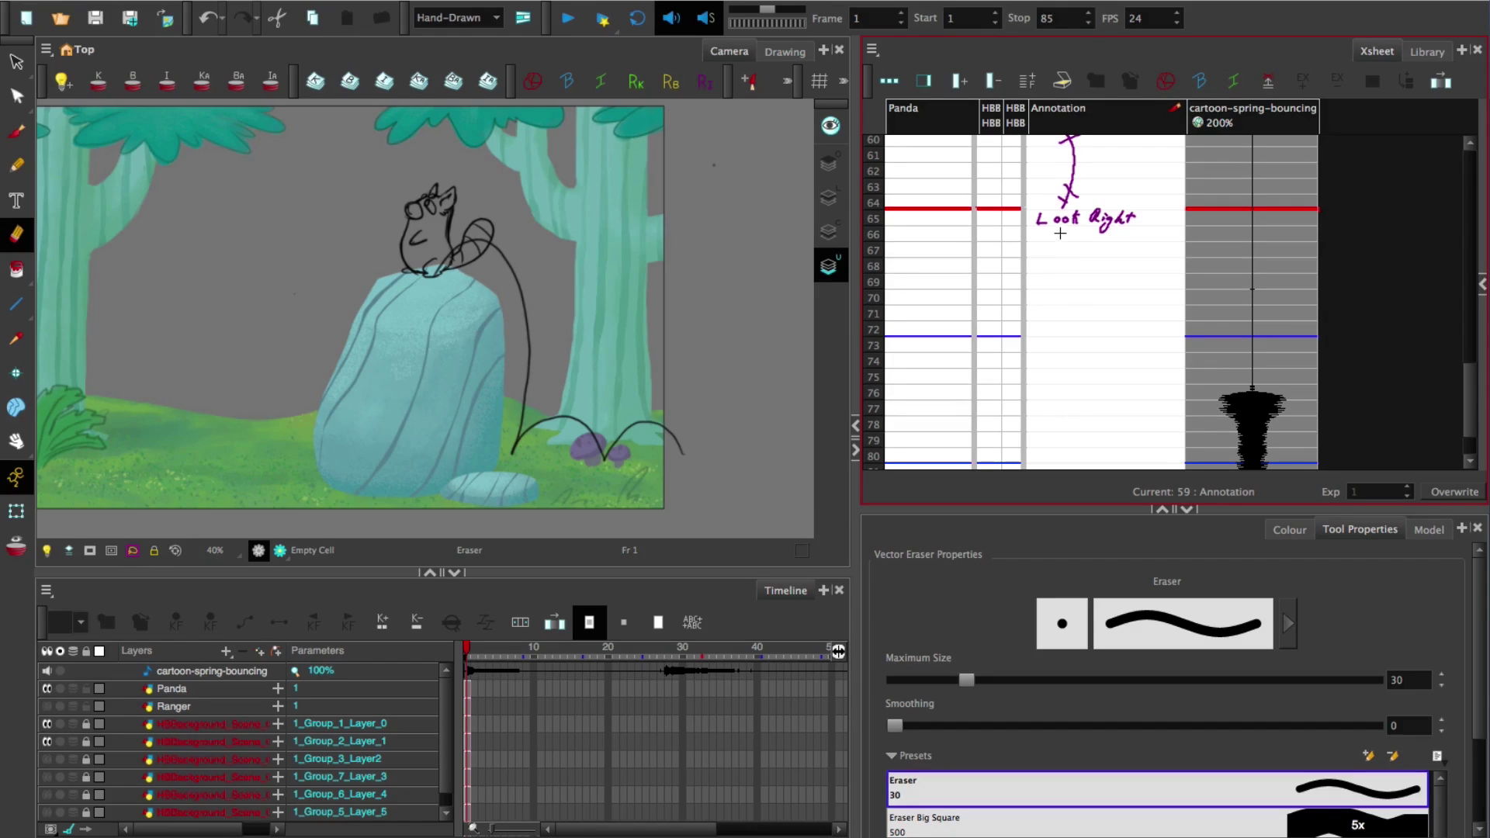
{"action": "left_click_drag", "start_coordinate": [1061, 233], "coordinate": [1068, 383]}
{"action": "key", "text": "ctrl+z"}
{"action": "left_click_drag", "start_coordinate": [1062, 233], "coordinate": [1067, 349]}
{"action": "key", "text": "ctrl+z"}
Draw a vertical line below "Look Right" and handwrite "Down" around frame 74
{"action": "mouse_move", "coordinate": [1065, 234]}
{"action": "left_mouse_down"}
{"action": "mouse_move", "coordinate": [1064, 347]}
{"action": "mouse_move", "coordinate": [1080, 359]}
{"action": "left_mouse_up"}
{"action": "left_click_drag", "start_coordinate": [1081, 343], "coordinate": [1082, 359]}
{"action": "left_click_drag", "start_coordinate": [1094, 351], "coordinate": [1119, 358]}
{"action": "left_click_drag", "start_coordinate": [1065, 342], "coordinate": [1066, 394]}
{"action": "key", "text": "ctrl+z"}
{"action": "key", "text": "ctrl+z"}
{"action": "mouse_move", "coordinate": [1083, 343]}
{"action": "left_mouse_down"}
{"action": "mouse_move", "coordinate": [1118, 356]}
{"action": "mouse_move", "coordinate": [1066, 331]}
{"action": "left_mouse_up"}
{"action": "mouse_move", "coordinate": [1066, 326]}
{"action": "left_mouse_down"}
{"action": "mouse_move", "coordinate": [1077, 394]}
{"action": "mouse_move", "coordinate": [1069, 293]}
{"action": "left_mouse_up"}
{"action": "key", "text": "ctrl+z"}
{"action": "key", "text": "ctrl+z"}
Draw a curve from the line's end at frame 69 to "Down", with a tick mark at frame 71
{"action": "mouse_move", "coordinate": [1072, 293]}
{"action": "left_mouse_down"}
{"action": "mouse_move", "coordinate": [1086, 376]}
{"action": "mouse_move", "coordinate": [1056, 364]}
{"action": "left_mouse_up"}
{"action": "left_click_drag", "start_coordinate": [1060, 351], "coordinate": [1058, 365]}
{"action": "left_click_drag", "start_coordinate": [1080, 357], "coordinate": [1098, 368]}
{"action": "mouse_move", "coordinate": [1071, 287]}
{"action": "left_mouse_down"}
{"action": "mouse_move", "coordinate": [1089, 350]}
{"action": "mouse_move", "coordinate": [1062, 346]}
{"action": "mouse_move", "coordinate": [1063, 318]}
{"action": "left_mouse_up"}
{"action": "key", "text": "ctrl+z"}
{"action": "key", "text": "ctrl+z"}
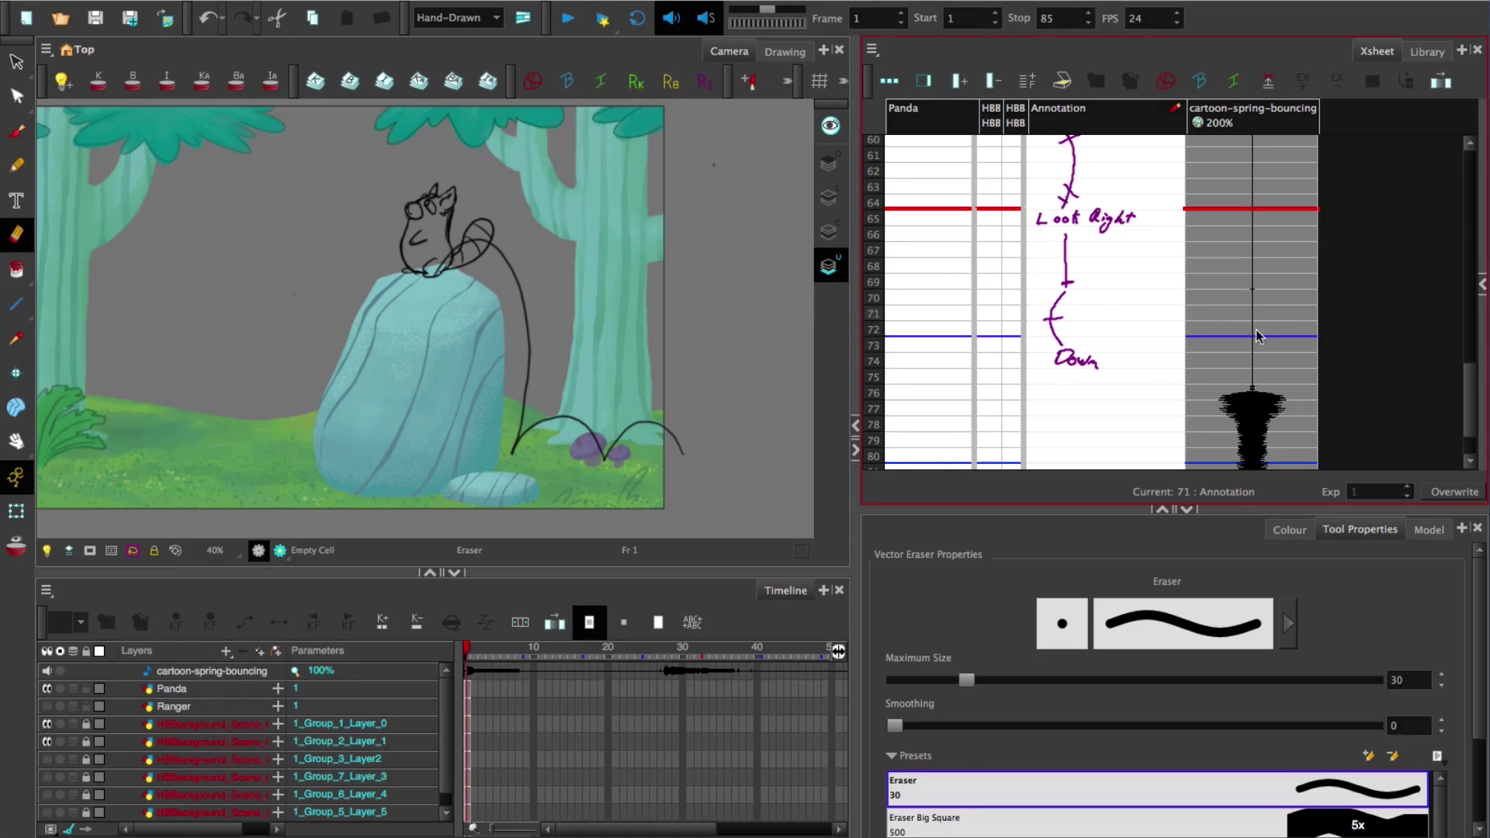
Rewrite "Down" at frame 75 and extend the curve to it, with tick marks around frames 72 and 74
{"action": "left_click_drag", "start_coordinate": [1080, 373], "coordinate": [1078, 384]}
{"action": "left_click_drag", "start_coordinate": [1079, 373], "coordinate": [1079, 384]}
{"action": "left_click_drag", "start_coordinate": [1091, 379], "coordinate": [1119, 381]}
{"action": "left_click_drag", "start_coordinate": [1058, 354], "coordinate": [1085, 349]}
{"action": "mouse_move", "coordinate": [1064, 288]}
{"action": "left_mouse_down"}
{"action": "mouse_move", "coordinate": [1084, 365]}
{"action": "mouse_move", "coordinate": [1060, 364]}
{"action": "mouse_move", "coordinate": [1045, 316]}
{"action": "mouse_move", "coordinate": [1065, 347]}
{"action": "left_mouse_up"}
{"action": "key", "text": "ctrl+z"}
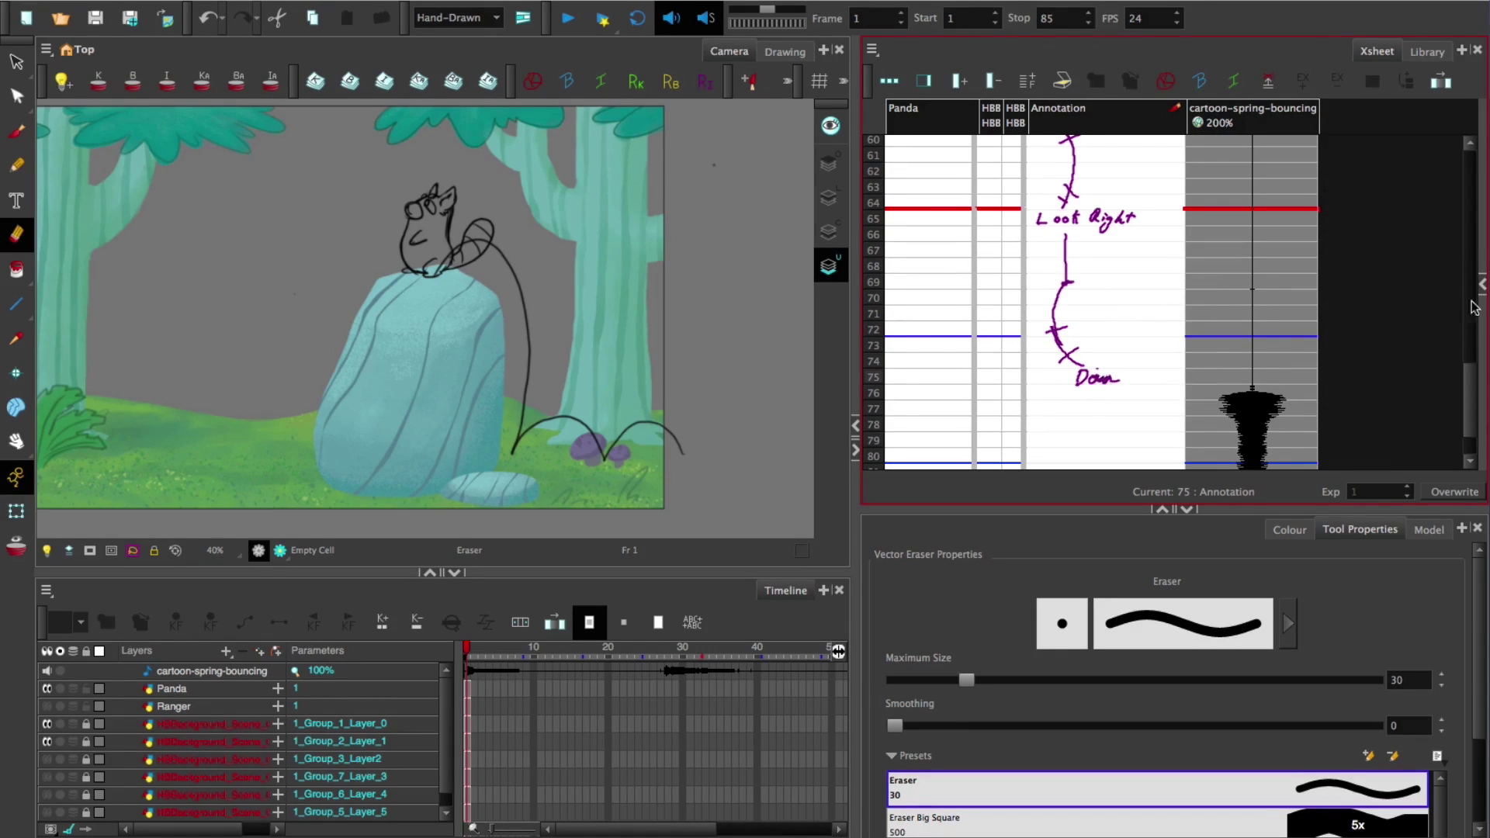
Extend the scene to 160 frames and undo the trial line drawn below "Down"
{"action": "scroll", "coordinate": [1176, 343], "scroll_direction": "down", "scroll_amount": 2}
{"action": "left_click_drag", "start_coordinate": [1073, 332], "coordinate": [1078, 382]}
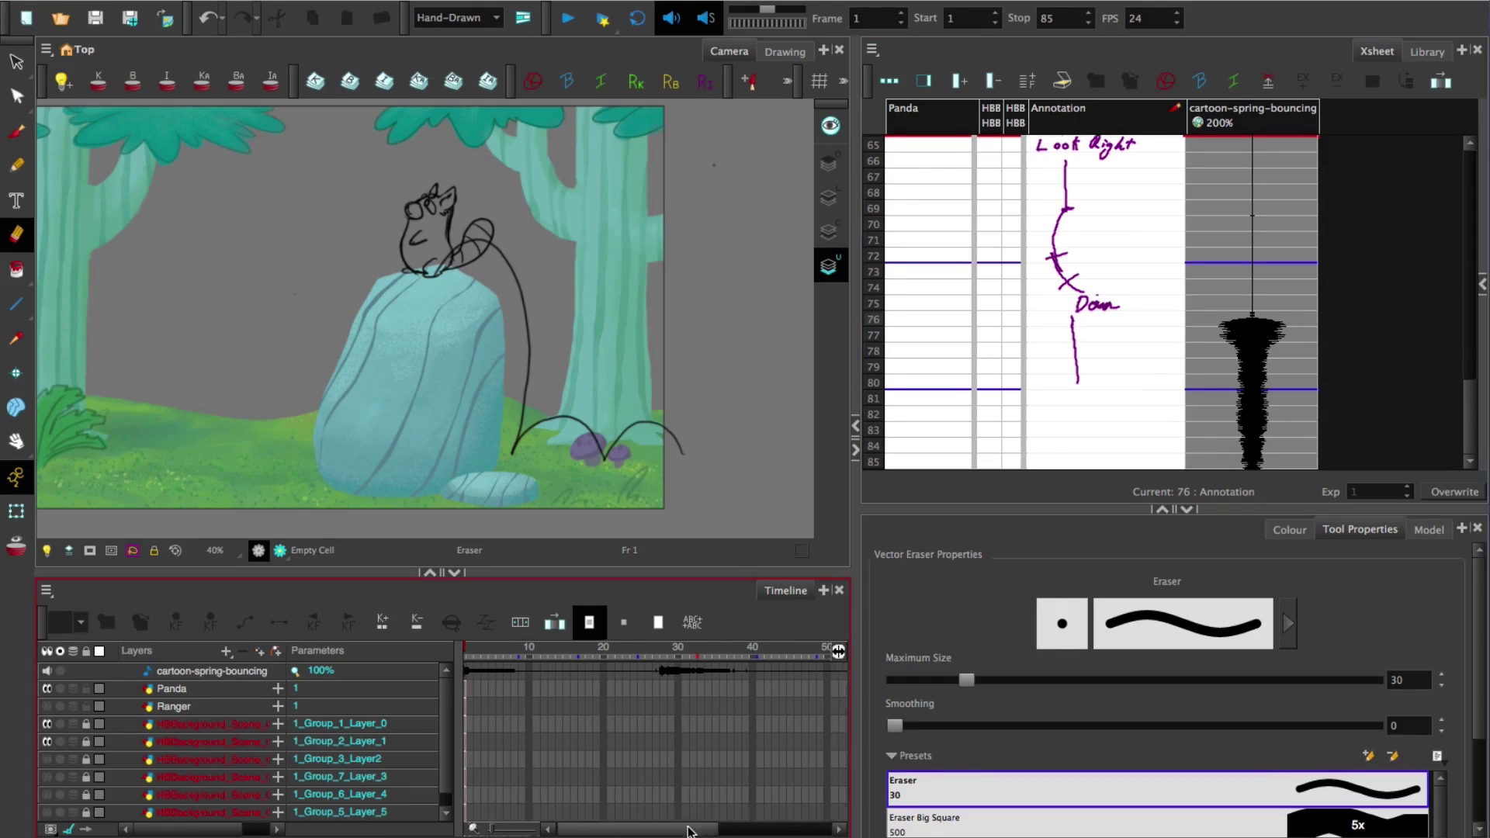
{"action": "left_click_drag", "start_coordinate": [871, 648], "coordinate": [825, 652]}
{"action": "left_click_drag", "start_coordinate": [1469, 299], "coordinate": [1467, 308]}
{"action": "key", "text": "super+z"}
Draw a long curve from "Down" to about frame 90 and start handwriting the landing note at frame 91
{"action": "mouse_move", "coordinate": [1098, 237]}
{"action": "left_mouse_down"}
{"action": "mouse_move", "coordinate": [1116, 418]}
{"action": "mouse_move", "coordinate": [1085, 463]}
{"action": "left_mouse_up"}
{"action": "left_click_drag", "start_coordinate": [1469, 303], "coordinate": [1470, 317]}
{"action": "left_click_drag", "start_coordinate": [1042, 341], "coordinate": [1047, 350]}
{"action": "mouse_move", "coordinate": [1049, 347]}
{"action": "left_mouse_down"}
{"action": "mouse_move", "coordinate": [1070, 350]}
{"action": "mouse_move", "coordinate": [1116, 302]}
{"action": "mouse_move", "coordinate": [1048, 365]}
{"action": "left_mouse_up"}
{"action": "mouse_move", "coordinate": [1051, 361]}
{"action": "left_mouse_down"}
{"action": "mouse_move", "coordinate": [1076, 365]}
{"action": "mouse_move", "coordinate": [1071, 344]}
{"action": "mouse_move", "coordinate": [1058, 416]}
{"action": "left_mouse_up"}
{"action": "left_click_drag", "start_coordinate": [1068, 427], "coordinate": [1084, 427]}
{"action": "left_click_drag", "start_coordinate": [1088, 425], "coordinate": [1096, 426]}
{"action": "key", "text": "super+z"}
{"action": "key", "text": "super+z"}
{"action": "key", "text": "super+z"}
Complete the frame 91 note as "Land on Bolder" and draw a short curve leading to "UP" at frame 96
{"action": "left_click_drag", "start_coordinate": [1062, 378], "coordinate": [1066, 431]}
{"action": "left_click_drag", "start_coordinate": [1070, 433], "coordinate": [1066, 451]}
{"action": "left_click_drag", "start_coordinate": [1071, 431], "coordinate": [1069, 443]}
{"action": "left_click_drag", "start_coordinate": [1095, 360], "coordinate": [1096, 361]}
{"action": "left_click_drag", "start_coordinate": [1103, 360], "coordinate": [1181, 361]}
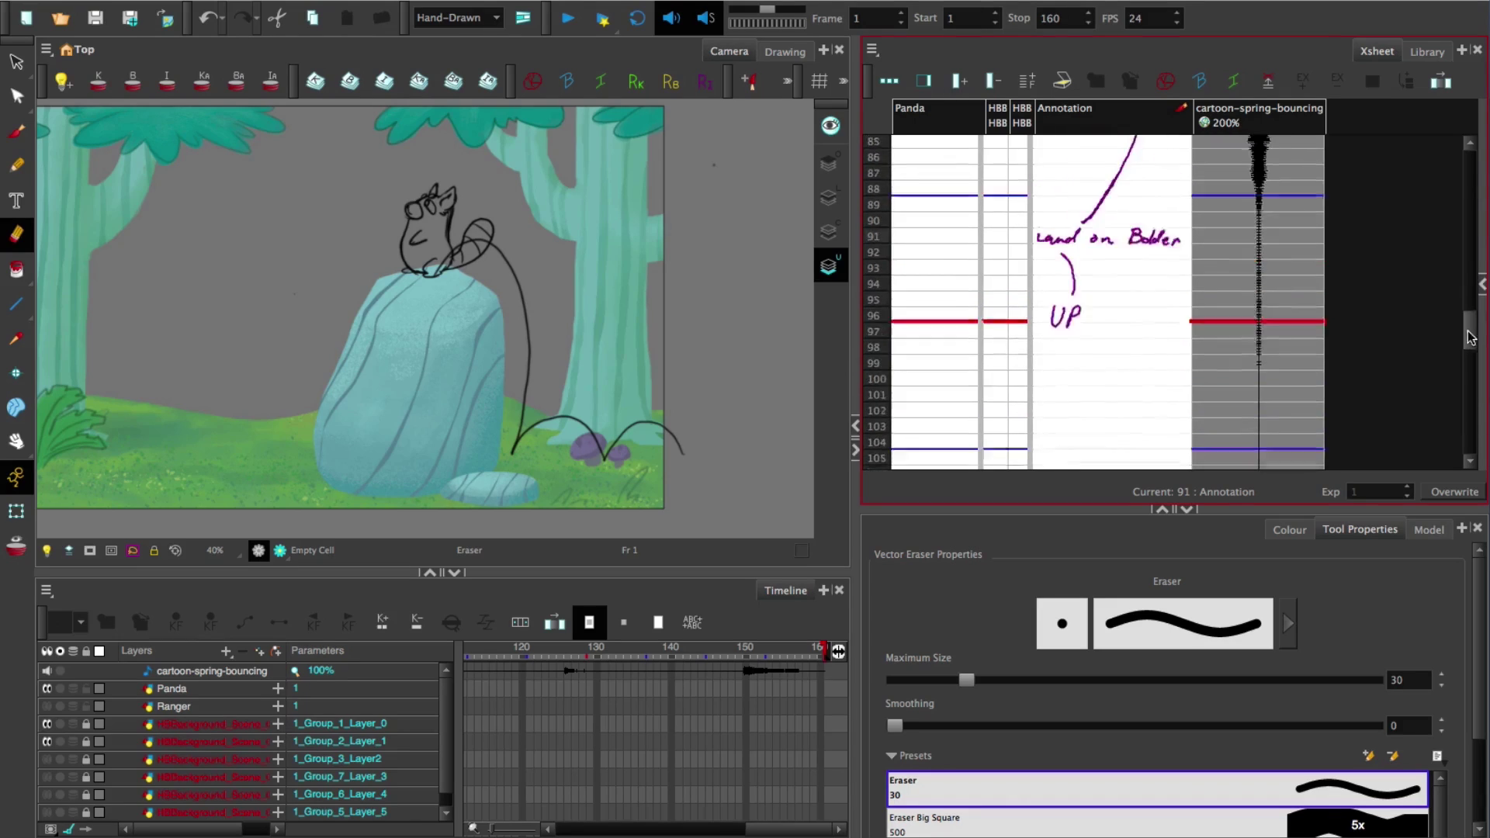
Select frames 101 to 160 of the cartoon-spring-bouncing column and delete them, pulling the following sequence up
{"action": "mouse_move", "coordinate": [1469, 338]}
{"action": "left_mouse_down"}
{"action": "mouse_move", "coordinate": [1469, 372]}
{"action": "mouse_move", "coordinate": [1469, 345]}
{"action": "left_mouse_up"}
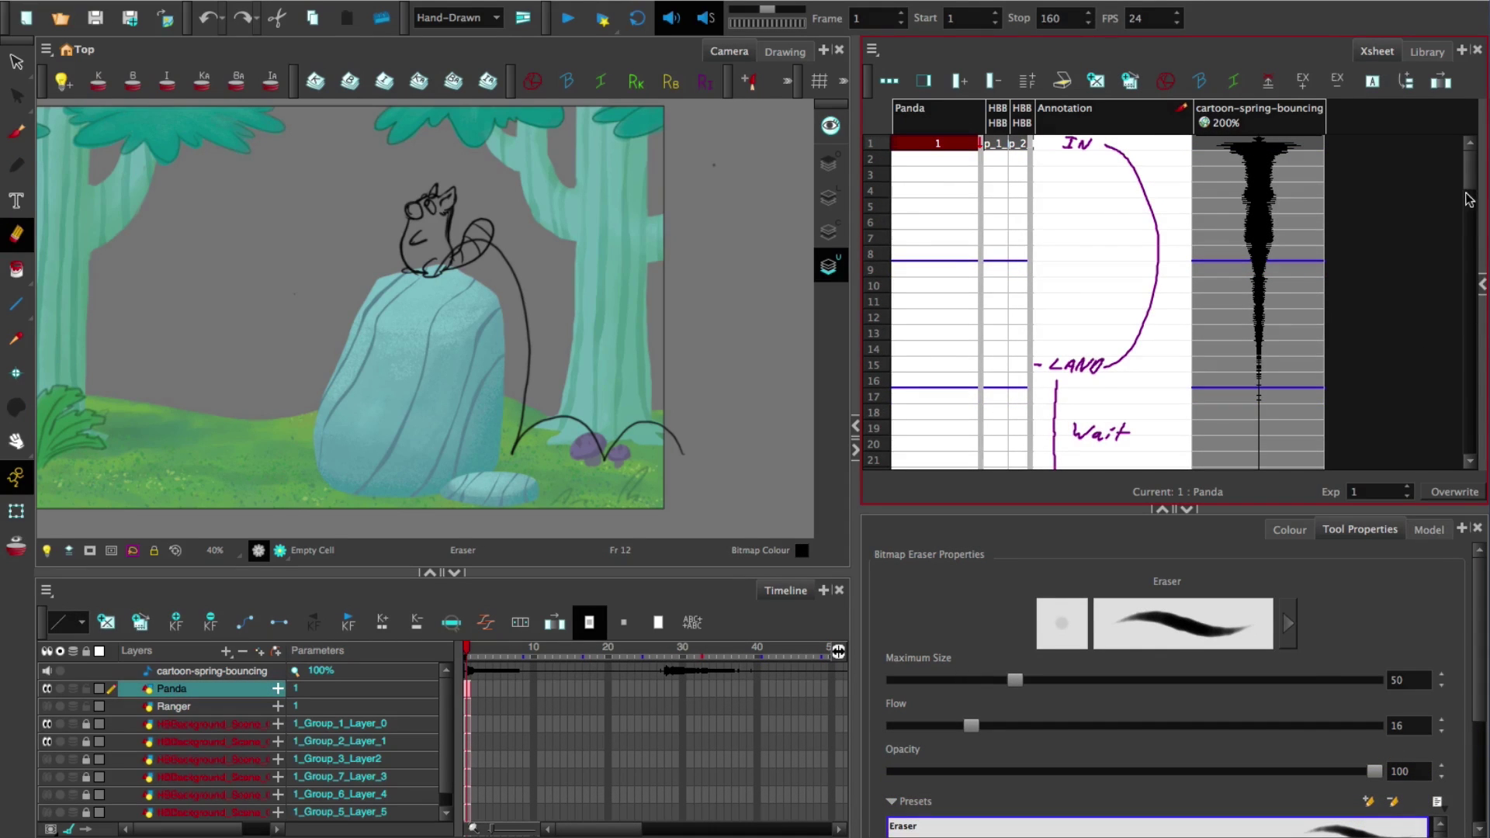
{"action": "left_click_drag", "start_coordinate": [1468, 194], "coordinate": [1440, 357]}
{"action": "scroll", "coordinate": [1164, 327], "scroll_direction": "up", "scroll_amount": 2}
{"action": "left_click", "coordinate": [902, 326]}
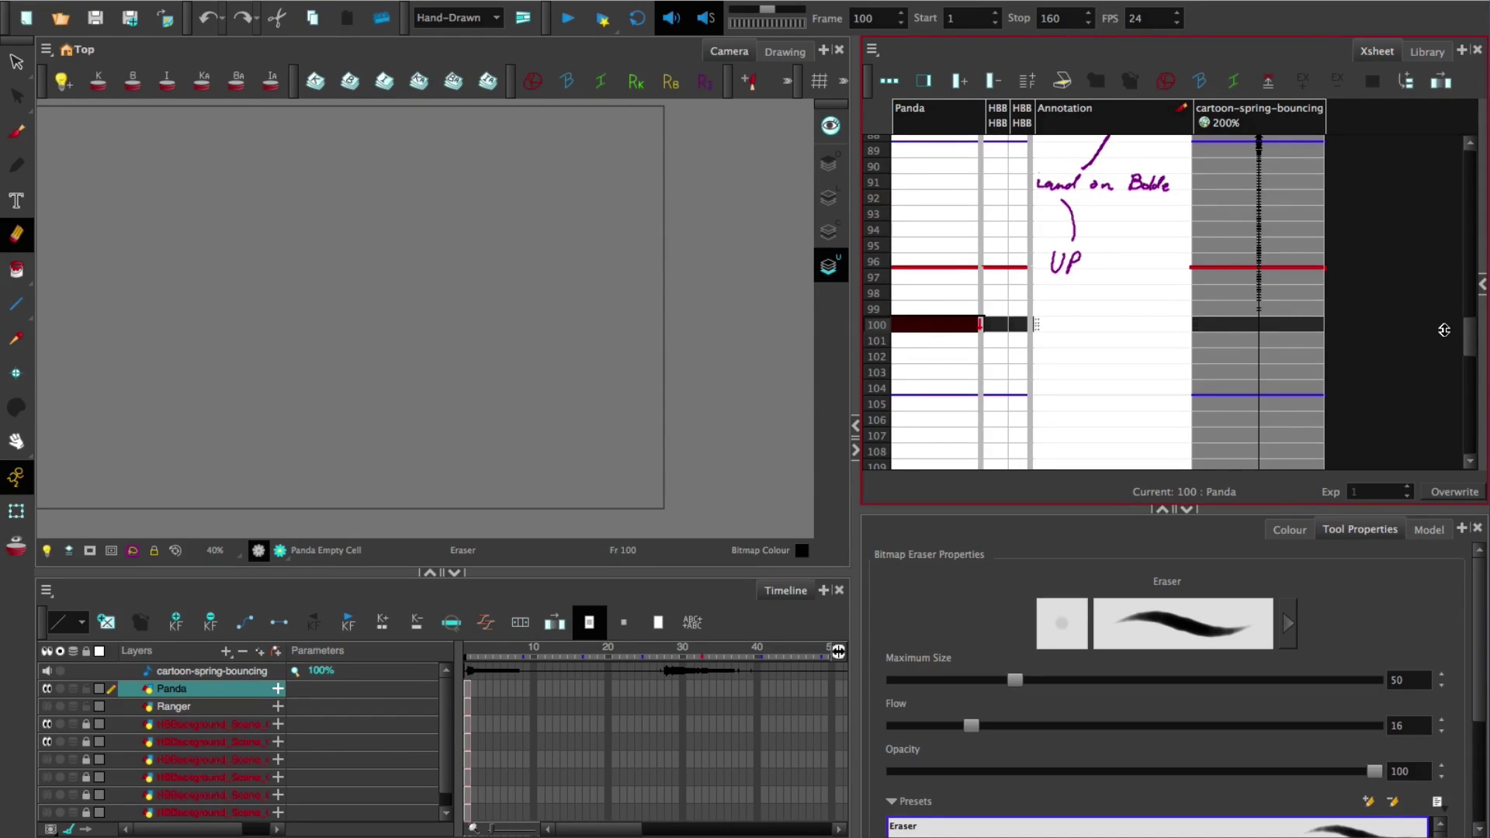
{"action": "mouse_move", "coordinate": [1470, 337]}
{"action": "left_mouse_down"}
{"action": "mouse_move", "coordinate": [1477, 413]}
{"action": "mouse_move", "coordinate": [1474, 321]}
{"action": "mouse_move", "coordinate": [1461, 450]}
{"action": "mouse_move", "coordinate": [1472, 412]}
{"action": "mouse_move", "coordinate": [1457, 322]}
{"action": "mouse_move", "coordinate": [1463, 354]}
{"action": "mouse_move", "coordinate": [1455, 342]}
{"action": "left_mouse_up"}
{"action": "left_click", "coordinate": [1283, 323]}
{"action": "left_click", "coordinate": [1292, 462], "text": "shift"}
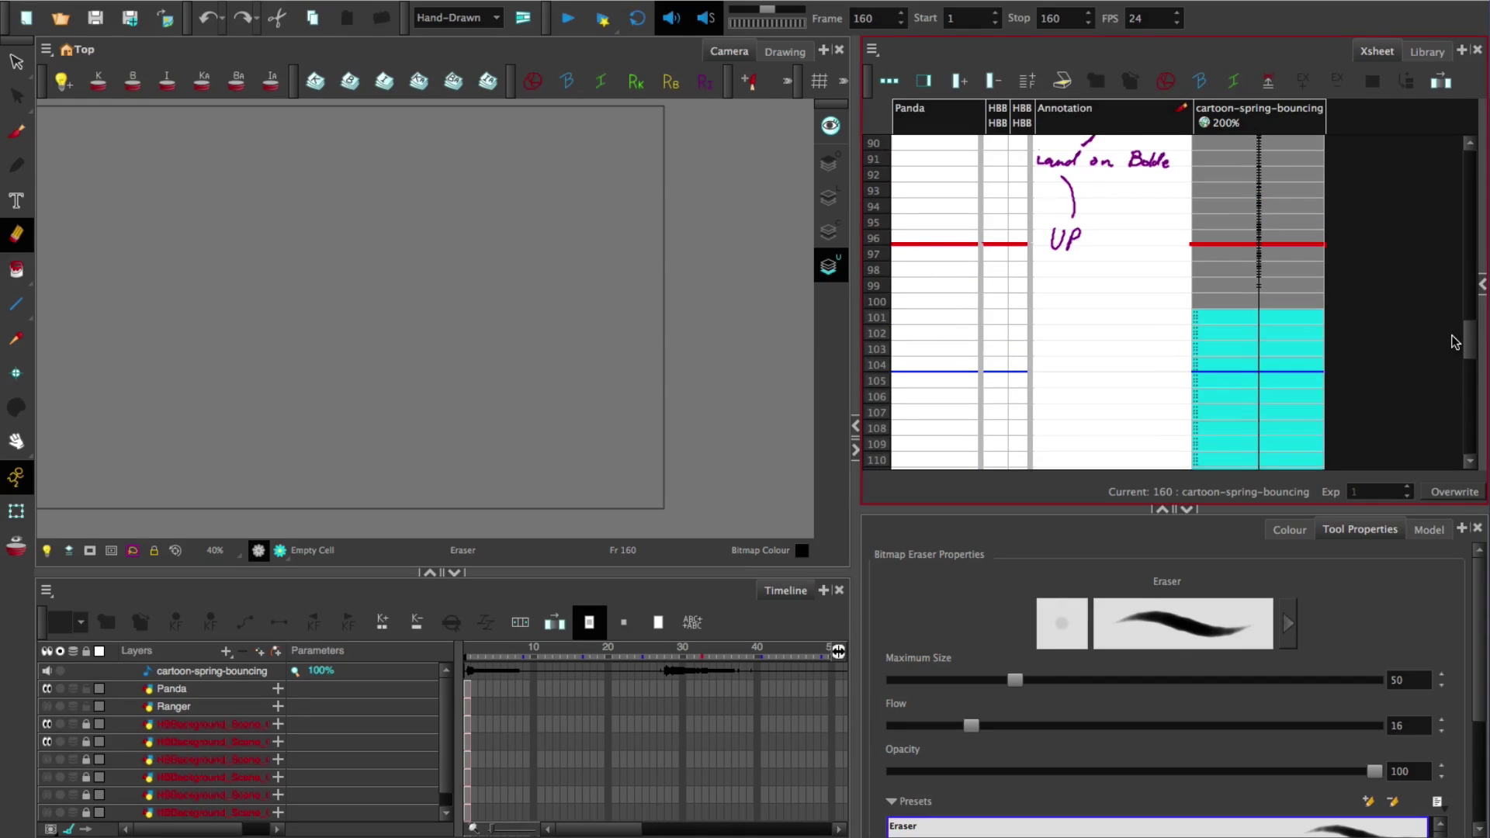
{"action": "key", "text": "Delete"}
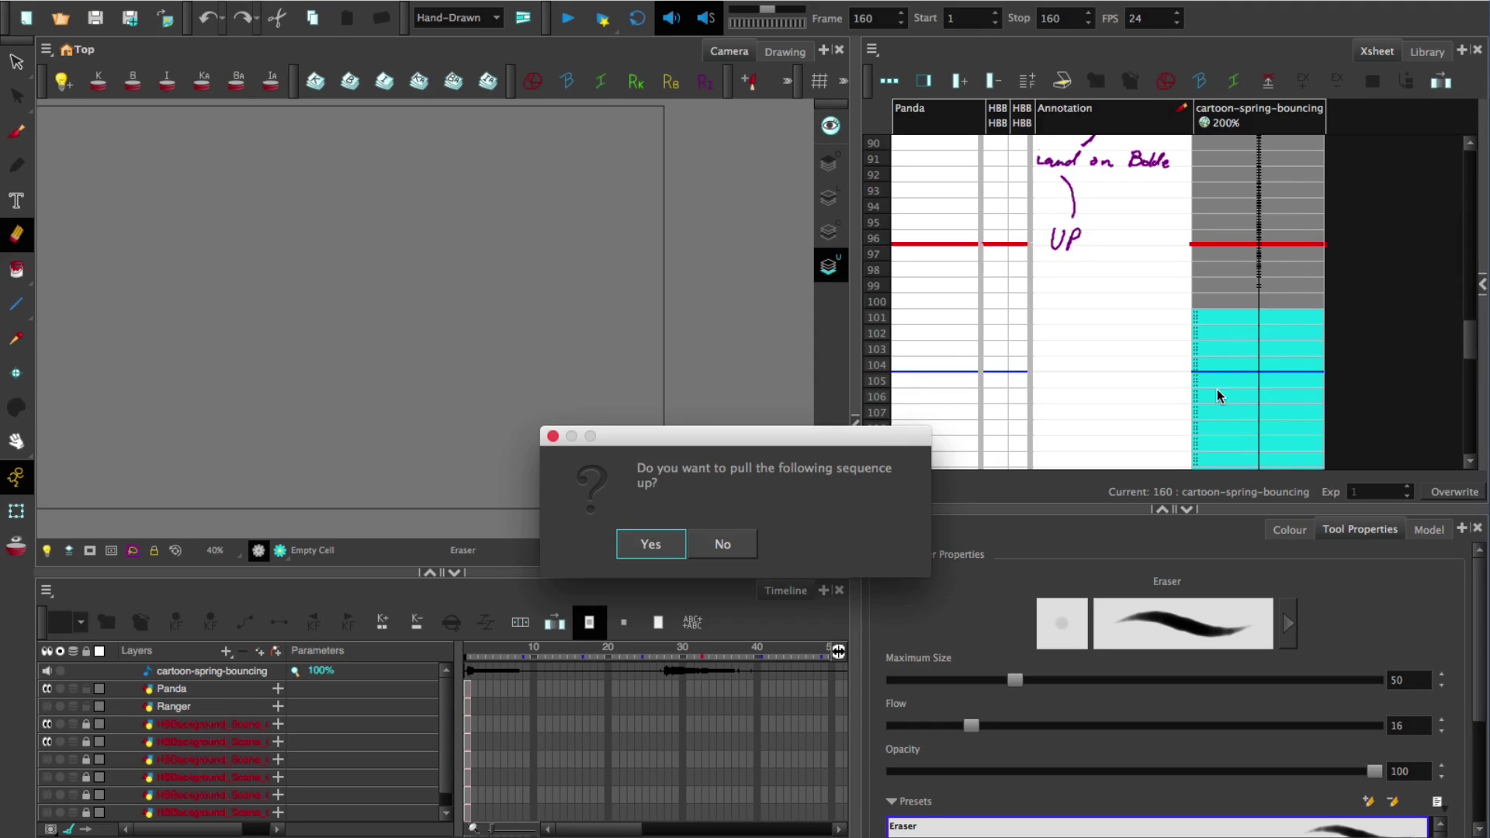
{"action": "left_click", "coordinate": [649, 547]}
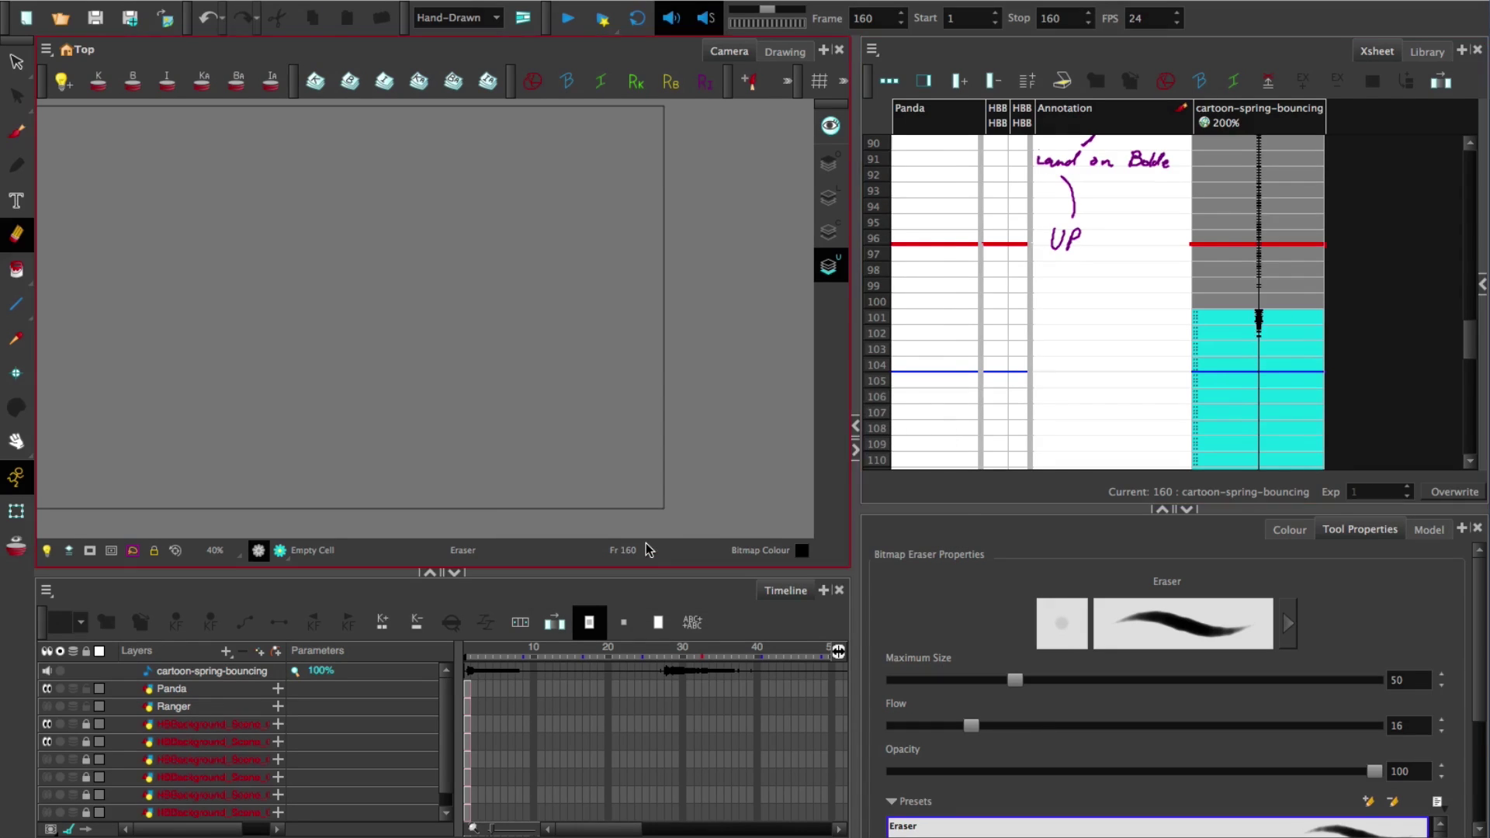
Delete frames 101 to 160 of the sound column twice more, pulling the following sequence up each time
{"action": "mouse_move", "coordinate": [1470, 345]}
{"action": "left_mouse_down"}
{"action": "mouse_move", "coordinate": [1461, 446]}
{"action": "mouse_move", "coordinate": [1458, 355]}
{"action": "mouse_move", "coordinate": [1436, 327]}
{"action": "left_mouse_up"}
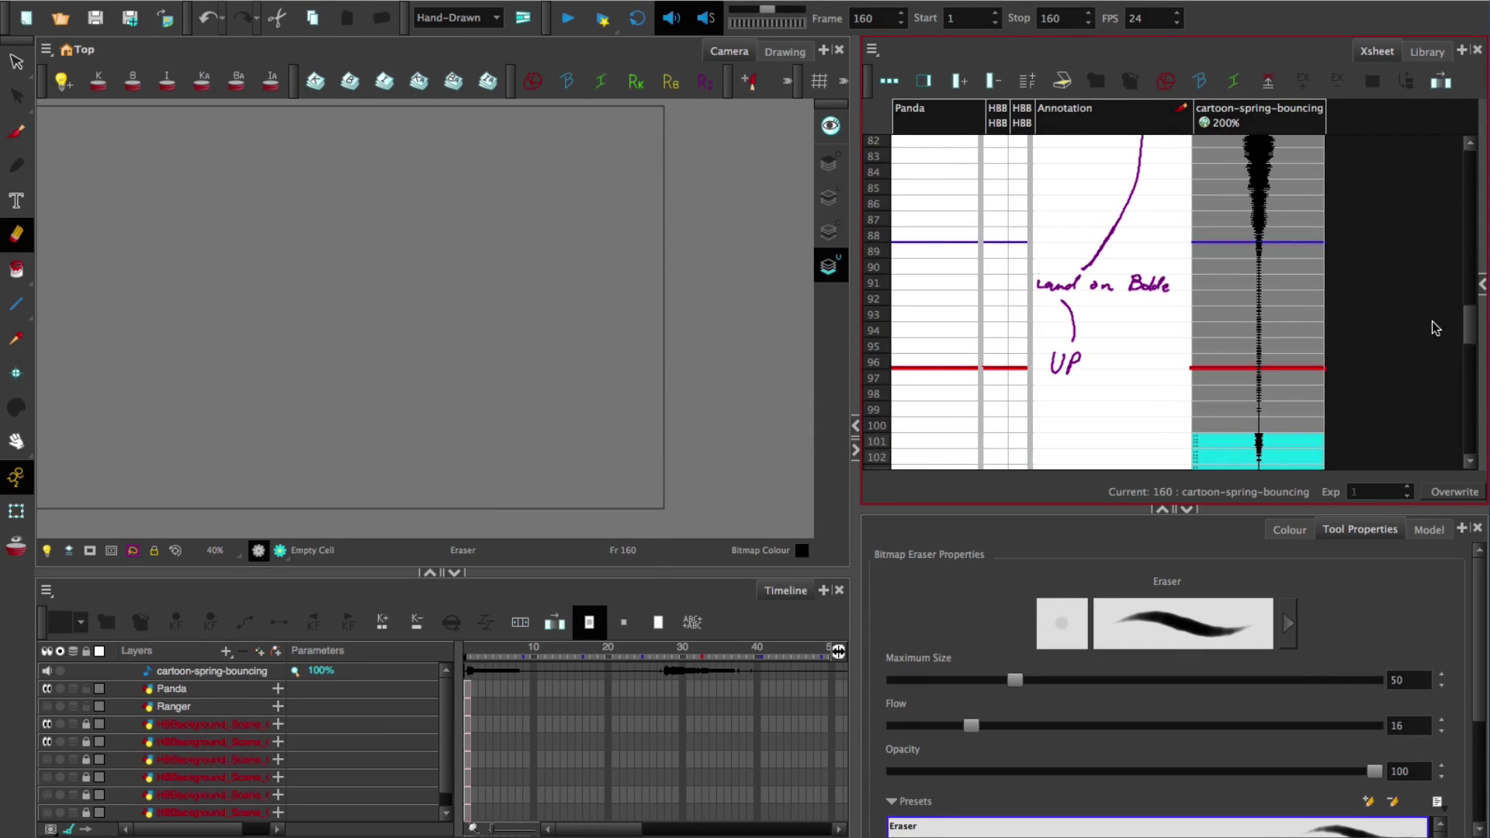
{"action": "key", "text": "Delete"}
{"action": "left_click", "coordinate": [653, 546]}
{"action": "key", "text": "Delete"}
{"action": "left_click", "coordinate": [654, 547]}
{"action": "mouse_move", "coordinate": [1471, 352]}
{"action": "left_mouse_down"}
{"action": "mouse_move", "coordinate": [1474, 390]}
{"action": "mouse_move", "coordinate": [1427, 359]}
{"action": "left_mouse_up"}
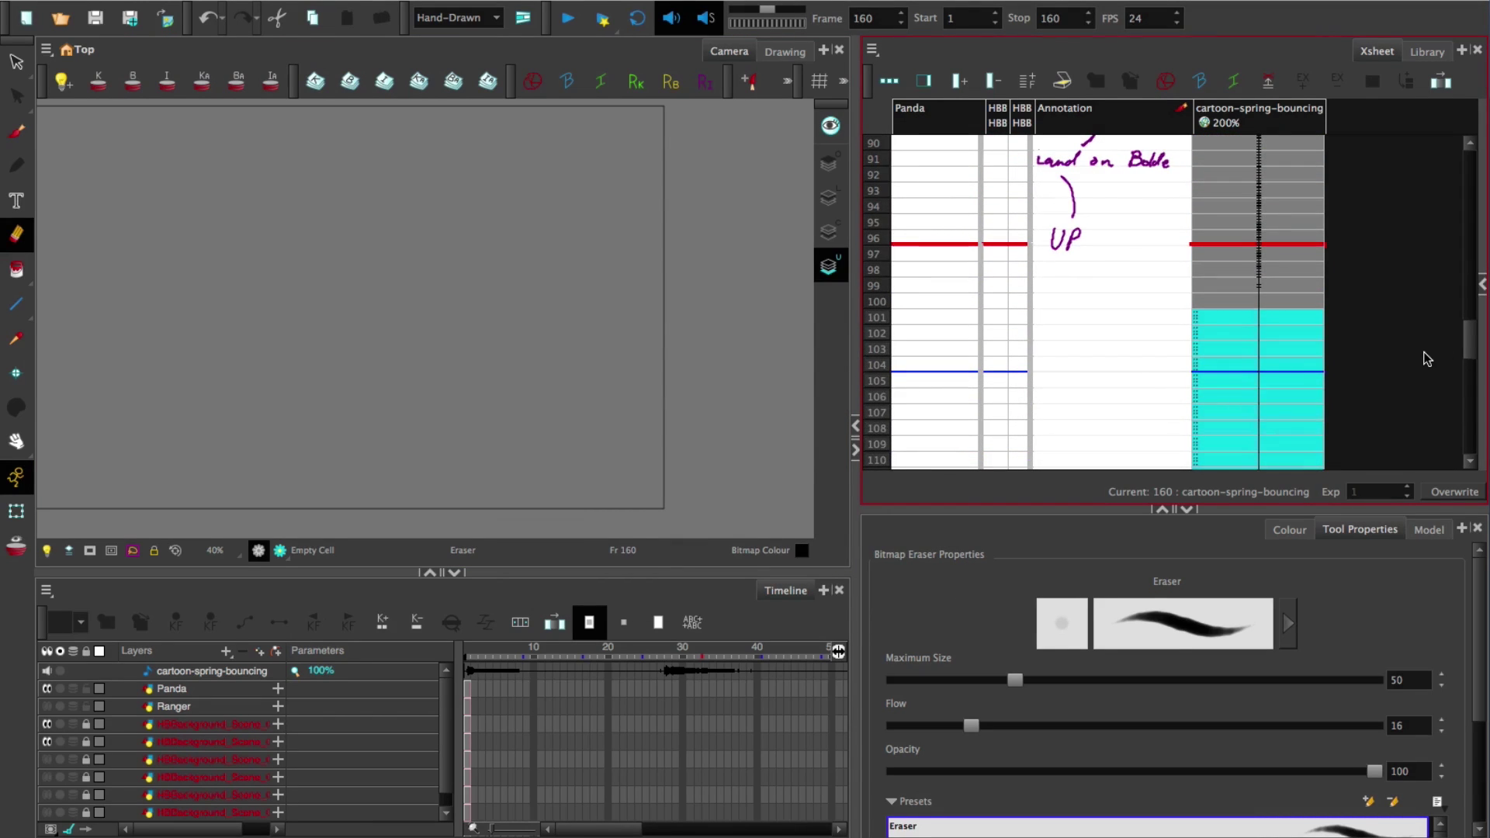
Delete frames 101 to 160 of the cartoon-spring-bouncing column once more and select its cell at frame 102
{"action": "key", "text": "Delete"}
{"action": "left_click", "coordinate": [656, 548]}
{"action": "left_click", "coordinate": [1285, 334]}
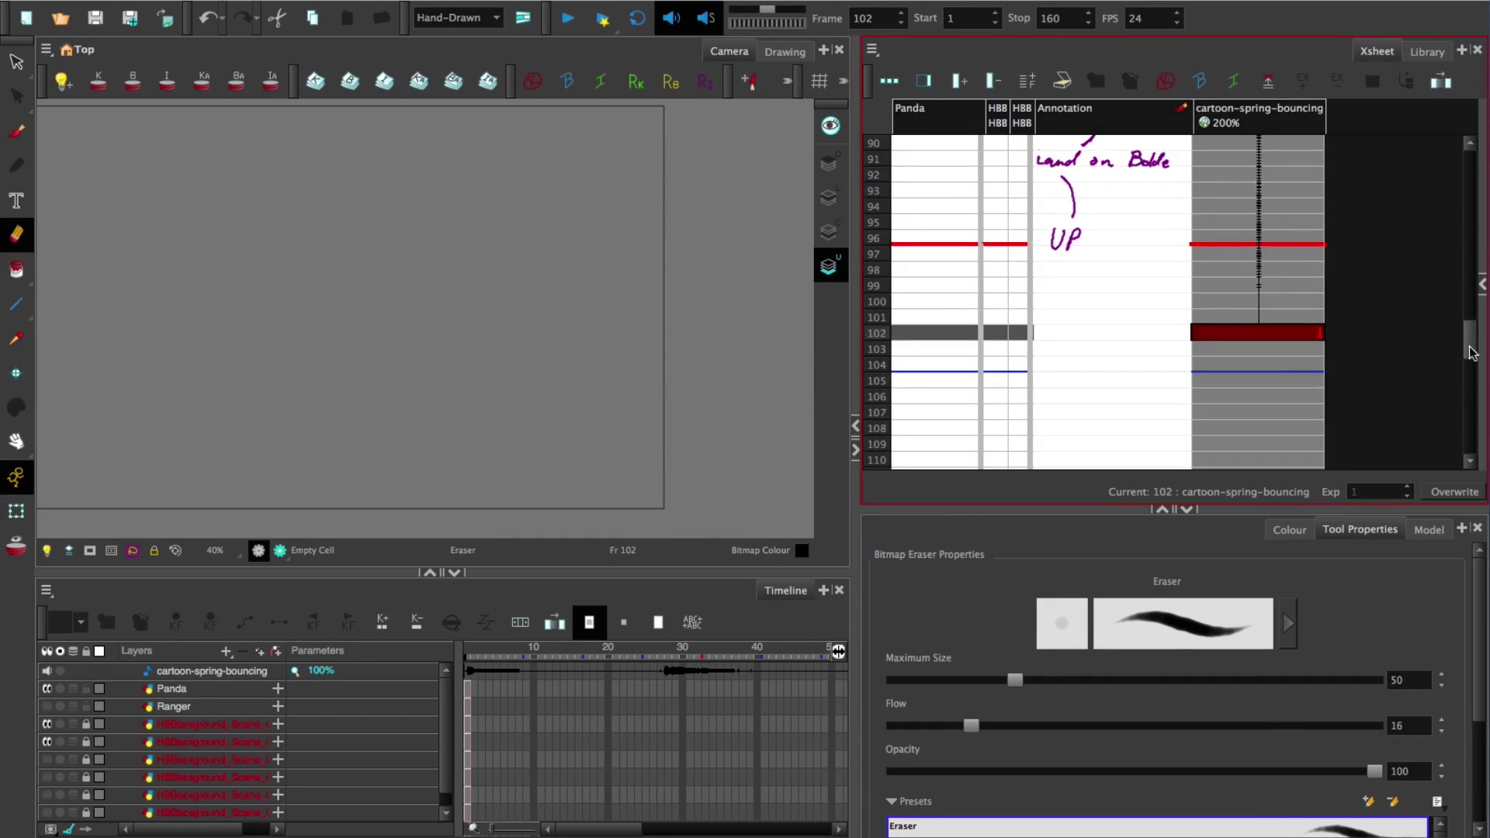
Extend the exposure of the frame 1 drawings in the Panda and two visible background columns through frame 160
{"action": "mouse_move", "coordinate": [1476, 347]}
{"action": "left_mouse_down"}
{"action": "mouse_move", "coordinate": [1448, 340]}
{"action": "mouse_move", "coordinate": [1451, 155]}
{"action": "left_mouse_up"}
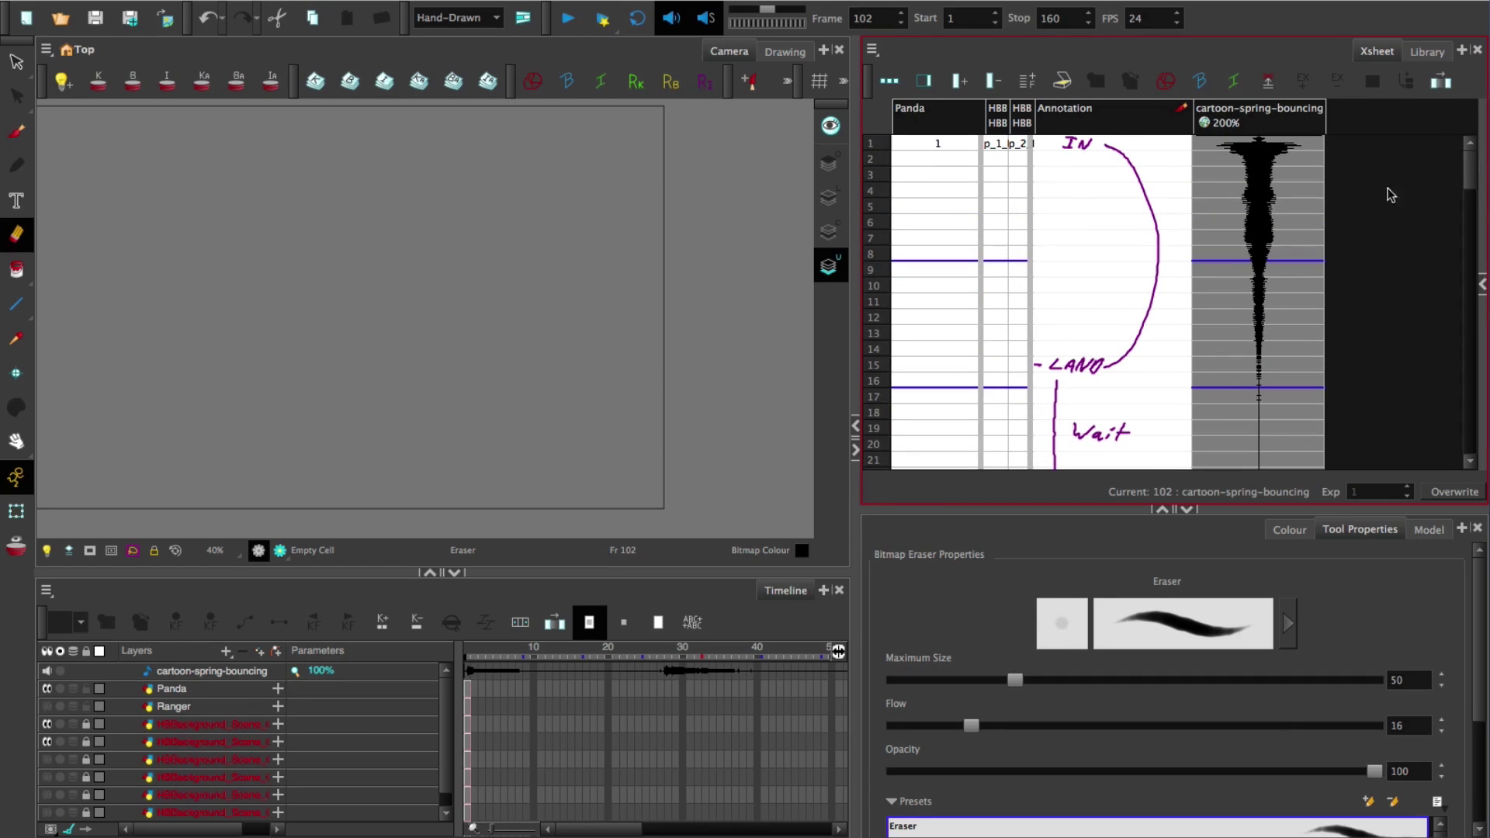
{"action": "left_click", "coordinate": [941, 143]}
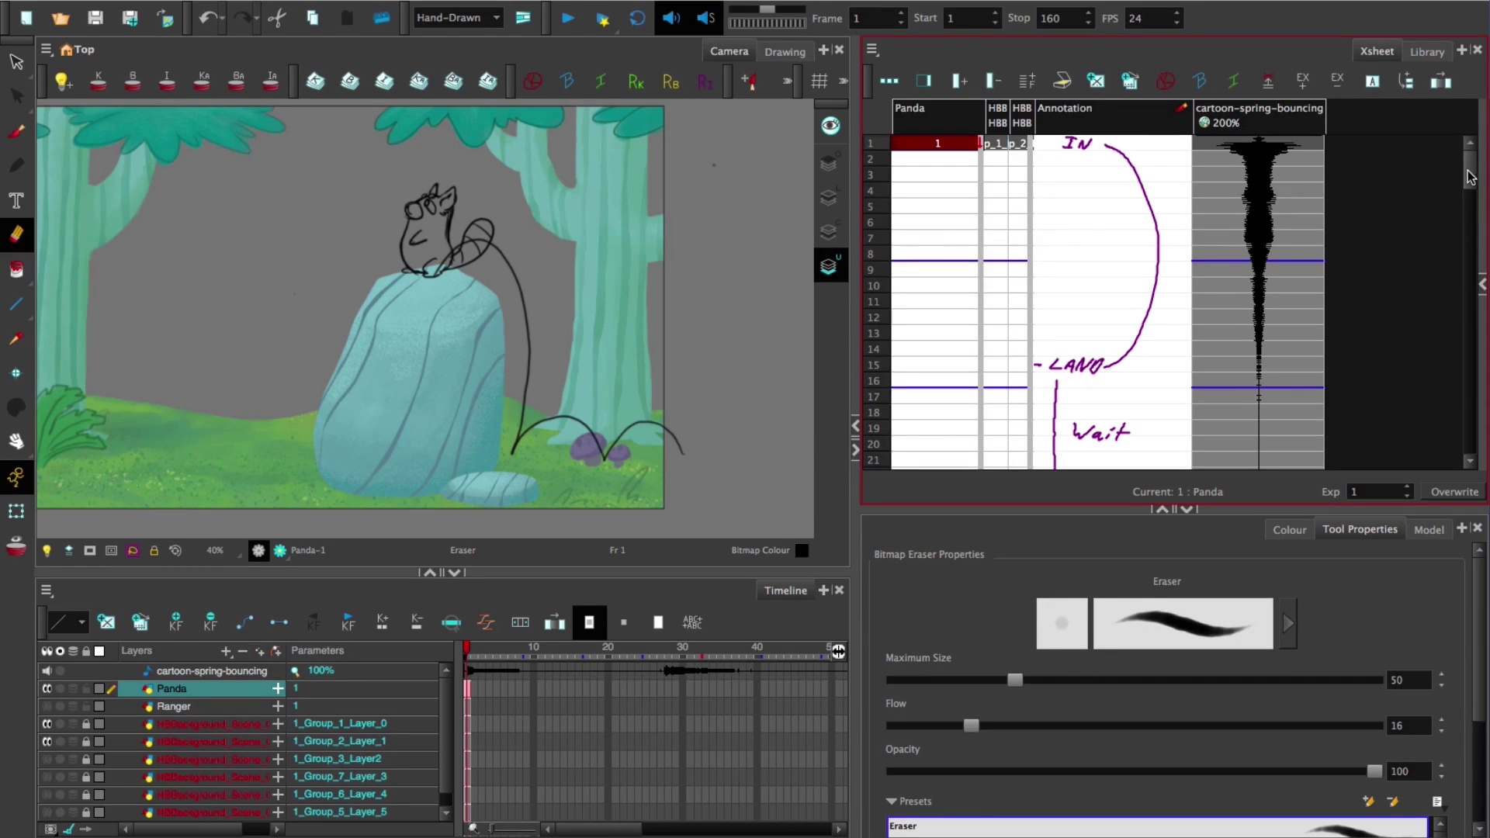
{"action": "left_click_drag", "start_coordinate": [1471, 177], "coordinate": [1466, 463]}
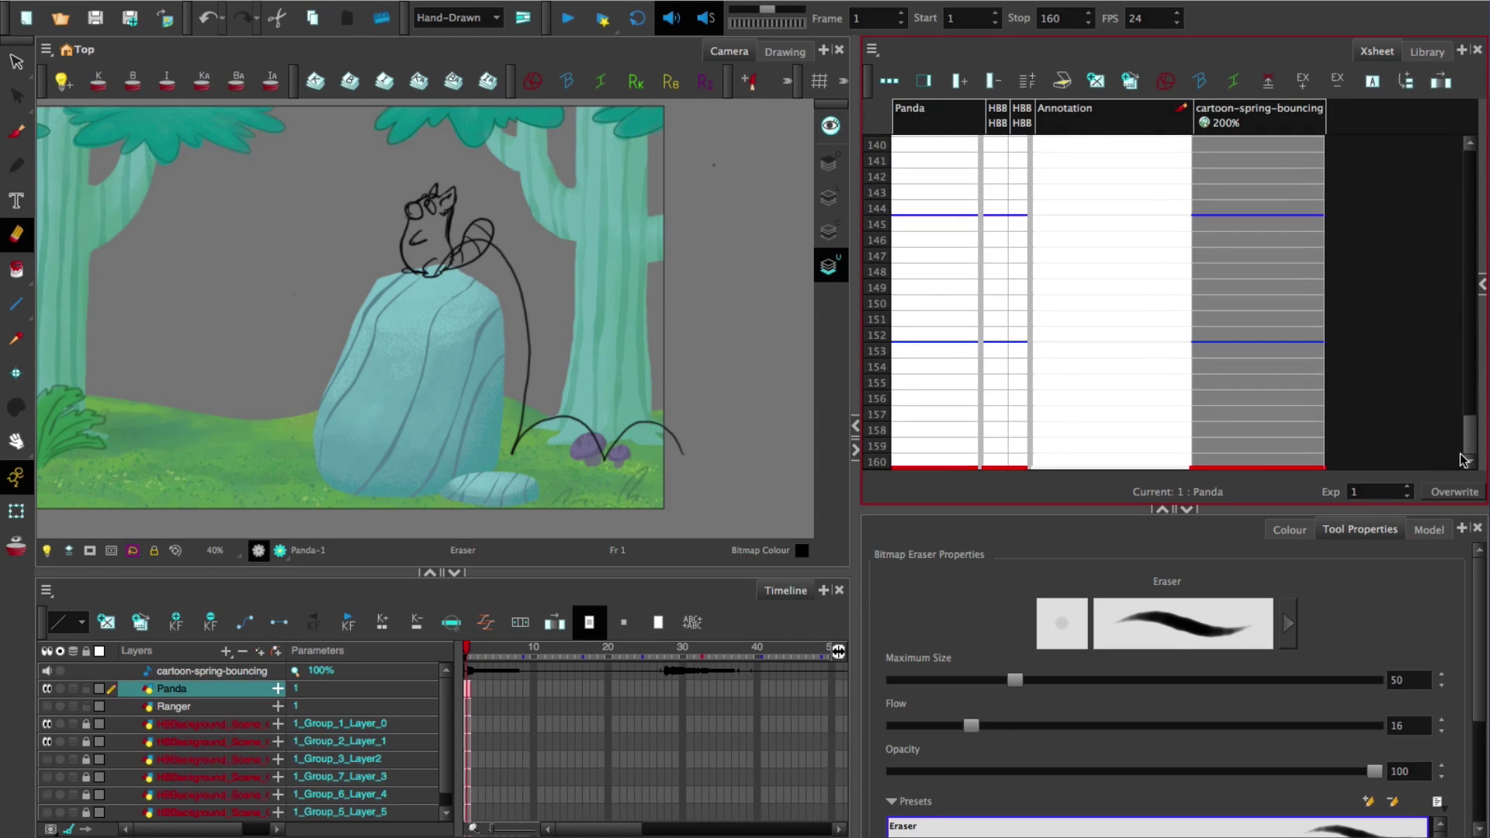
{"action": "left_click", "coordinate": [934, 463]}
{"action": "left_click", "coordinate": [1020, 463]}
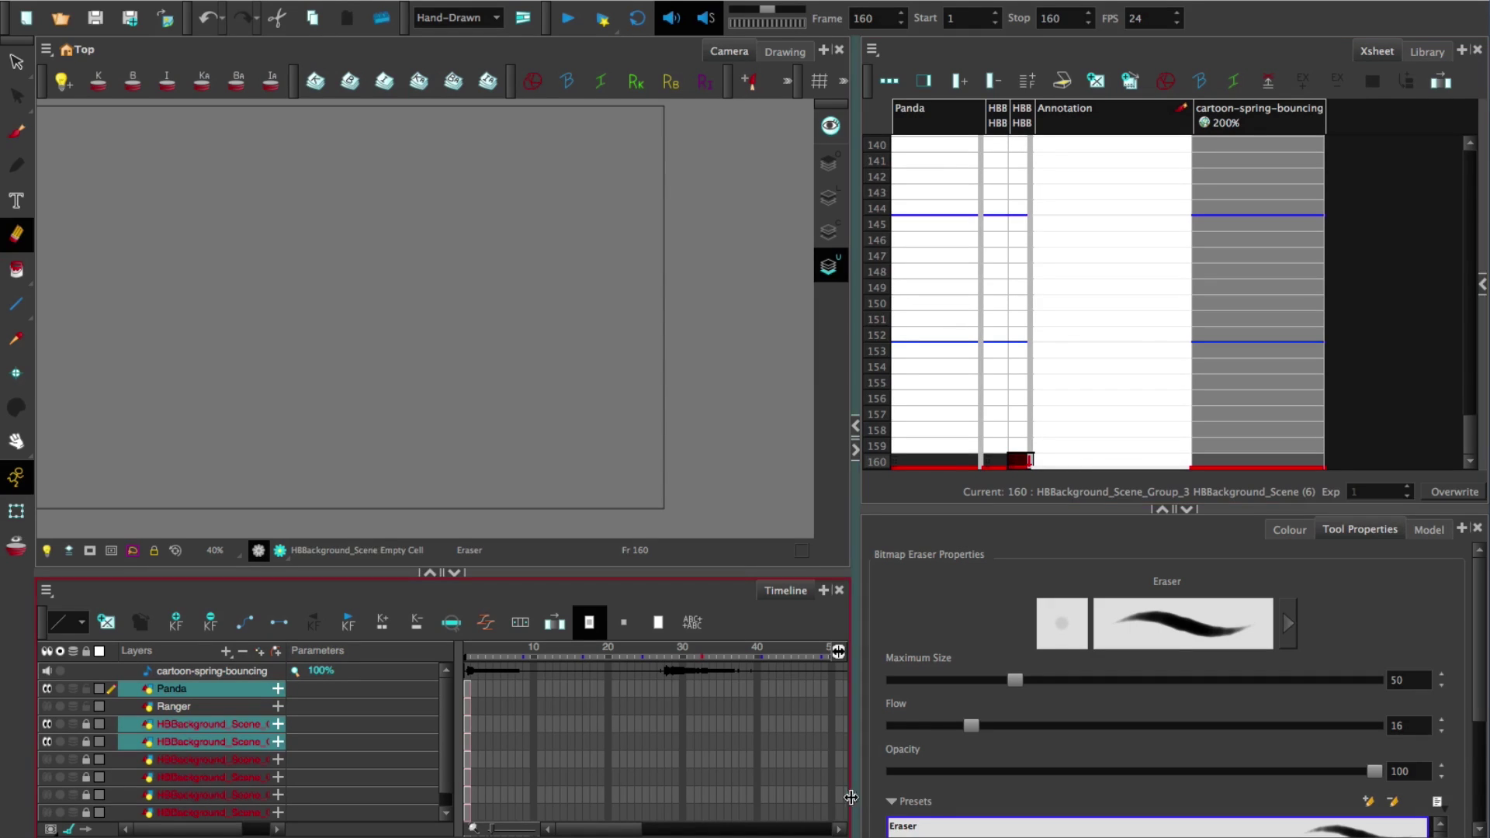
{"action": "key", "text": "F5"}
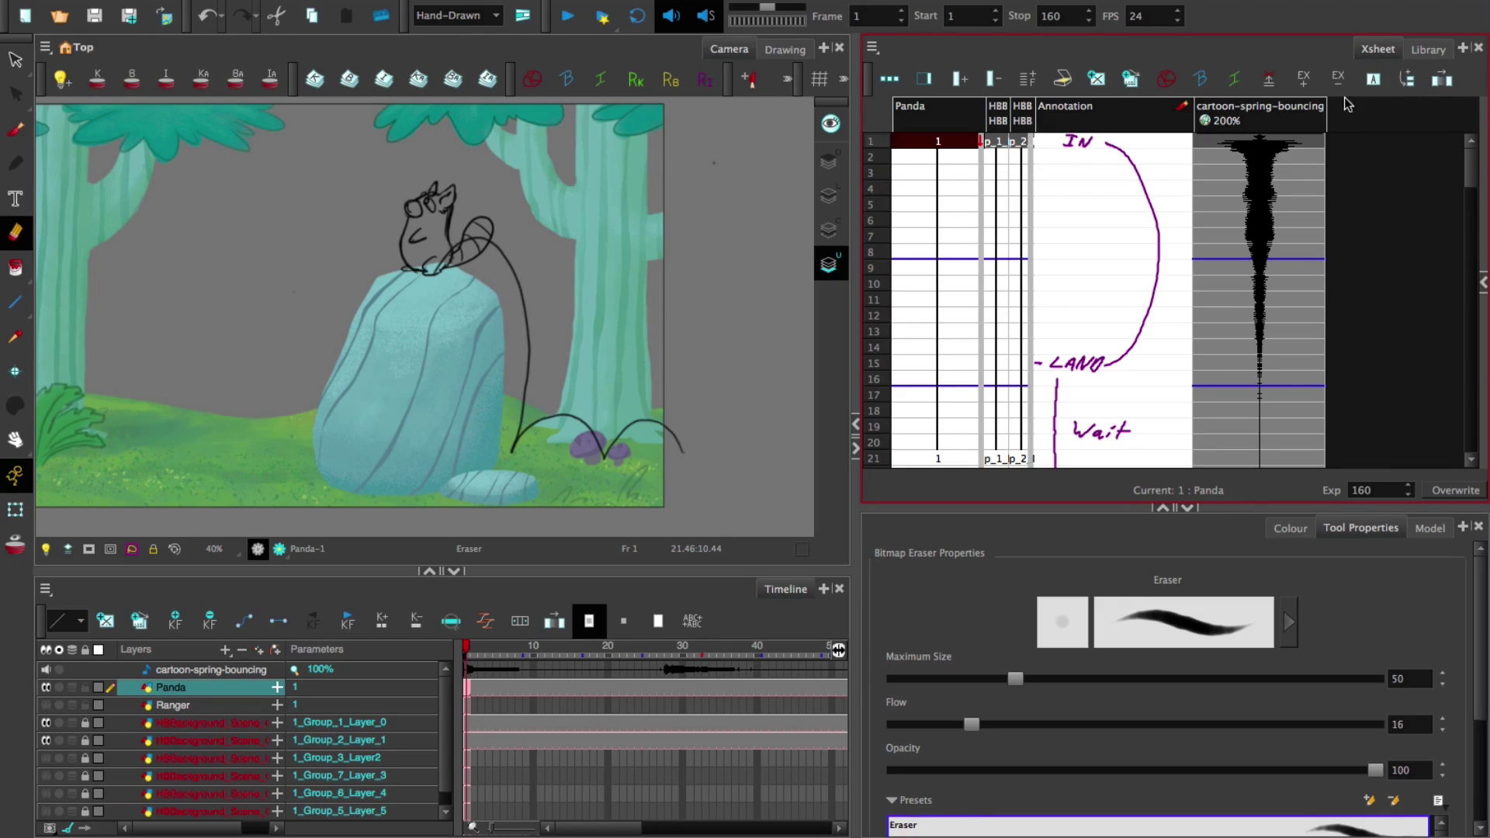
Hide the cartoon-spring-bouncing column in the Xsheet, close the column list and widen the Panda column
{"action": "left_click", "coordinate": [926, 78]}
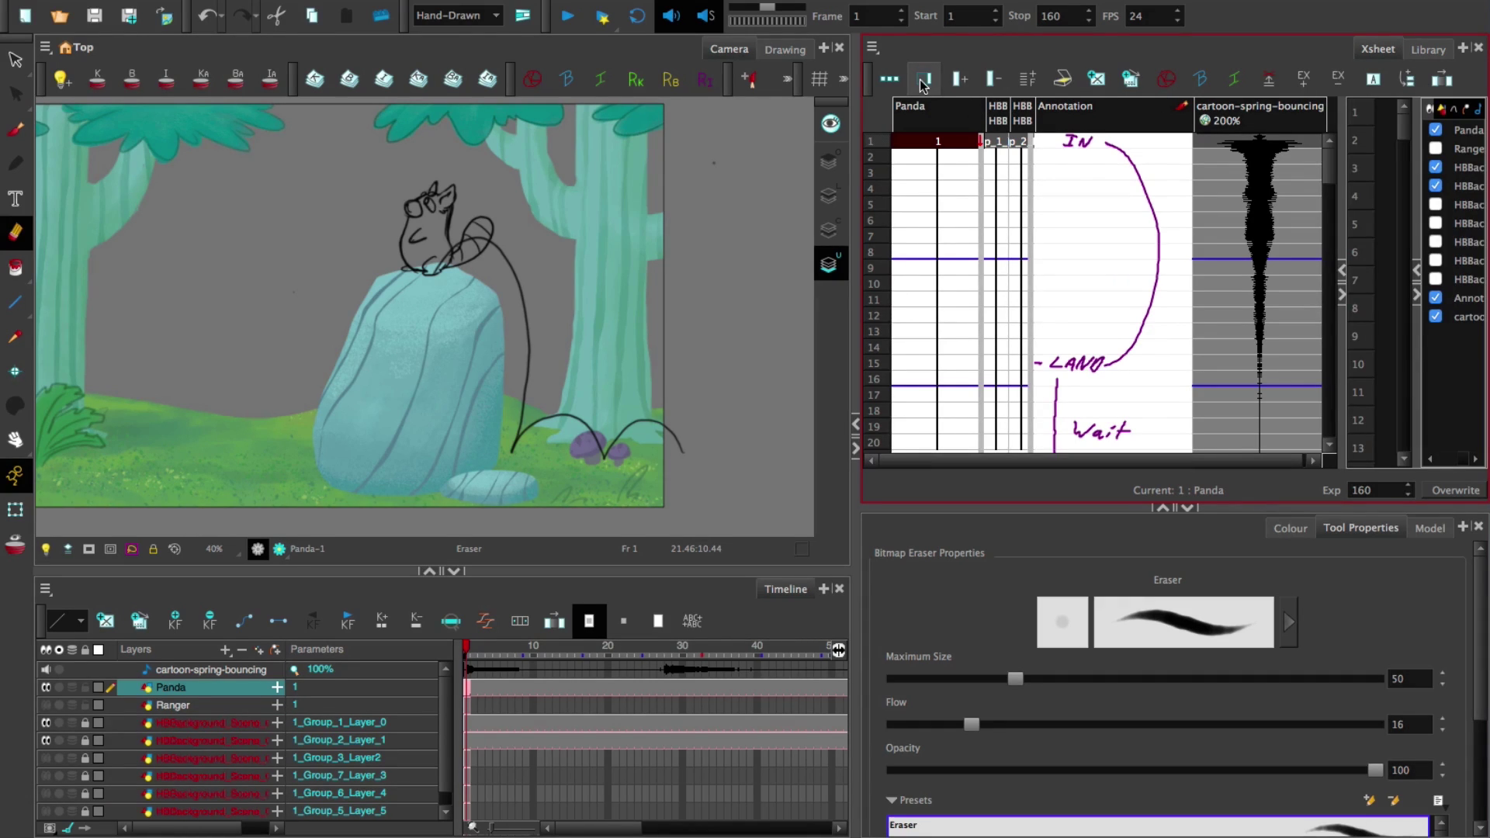
{"action": "left_click_drag", "start_coordinate": [1417, 357], "coordinate": [1216, 365]}
{"action": "left_click", "coordinate": [1359, 316]}
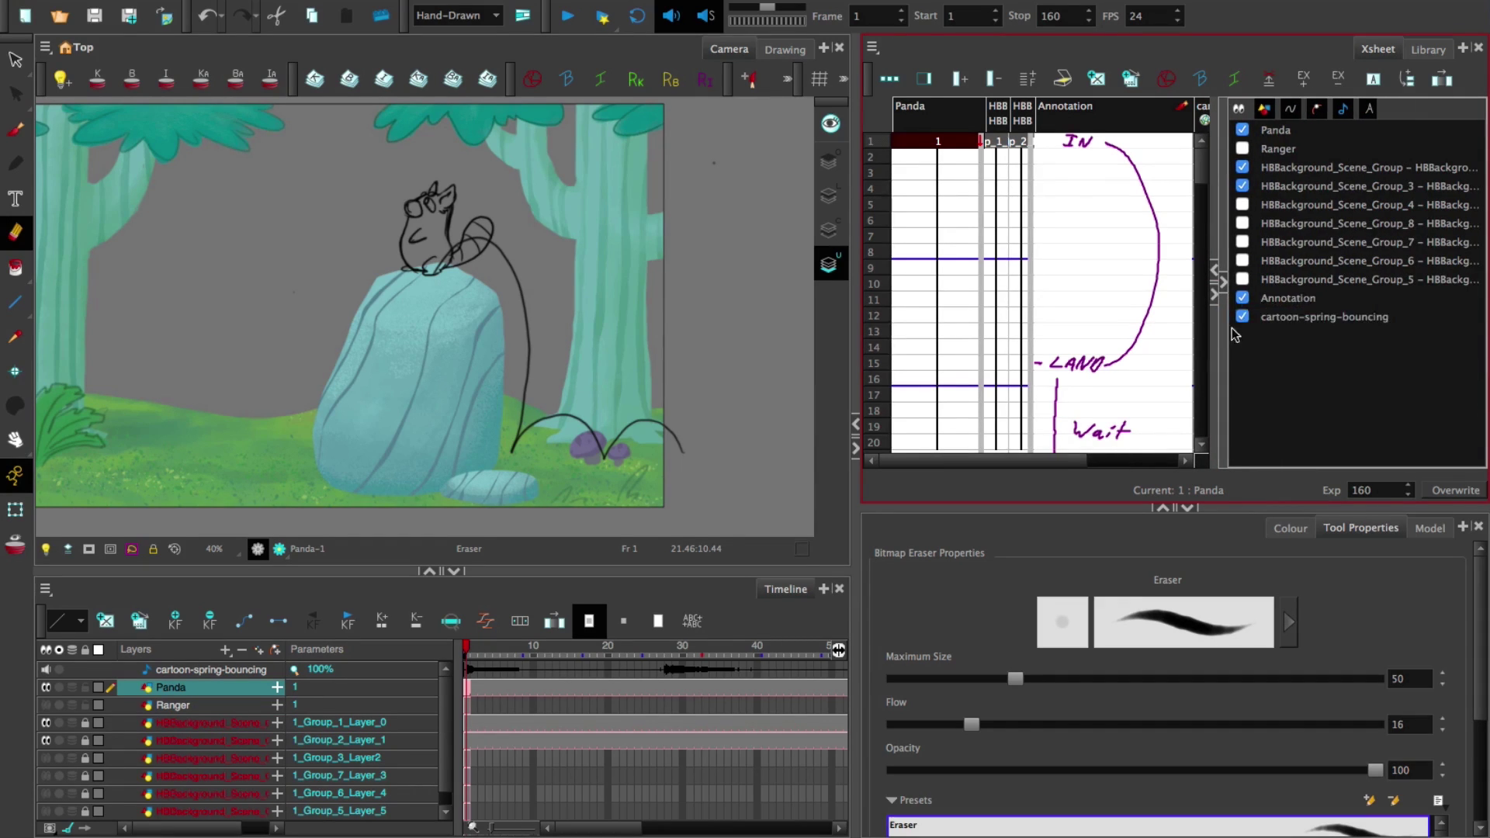
{"action": "left_click", "coordinate": [1346, 113]}
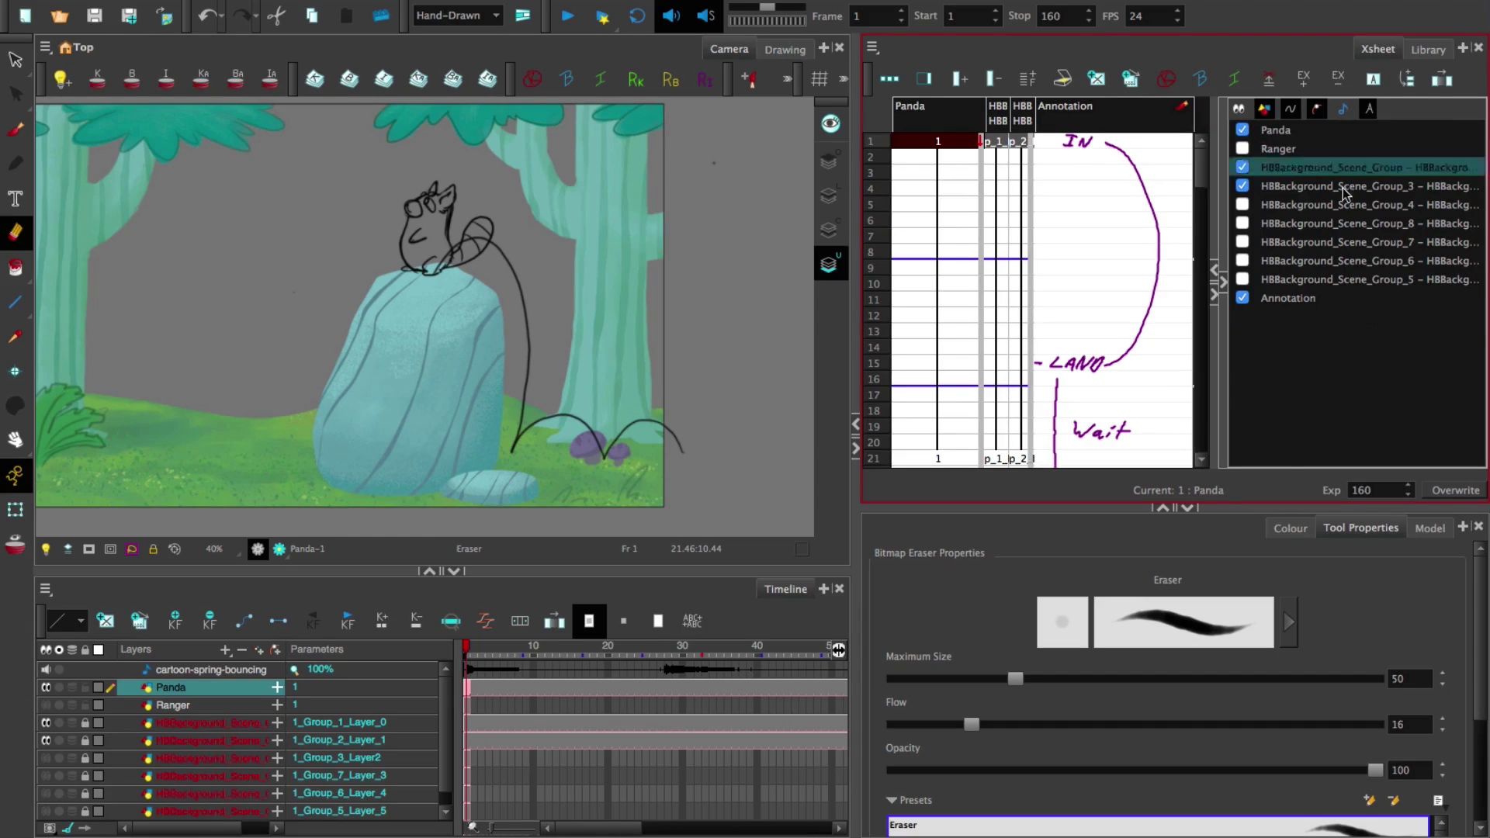
{"action": "left_click_drag", "start_coordinate": [1218, 377], "coordinate": [1371, 388]}
{"action": "left_click", "coordinate": [1352, 288]}
{"action": "left_click_drag", "start_coordinate": [986, 115], "coordinate": [1055, 115]}
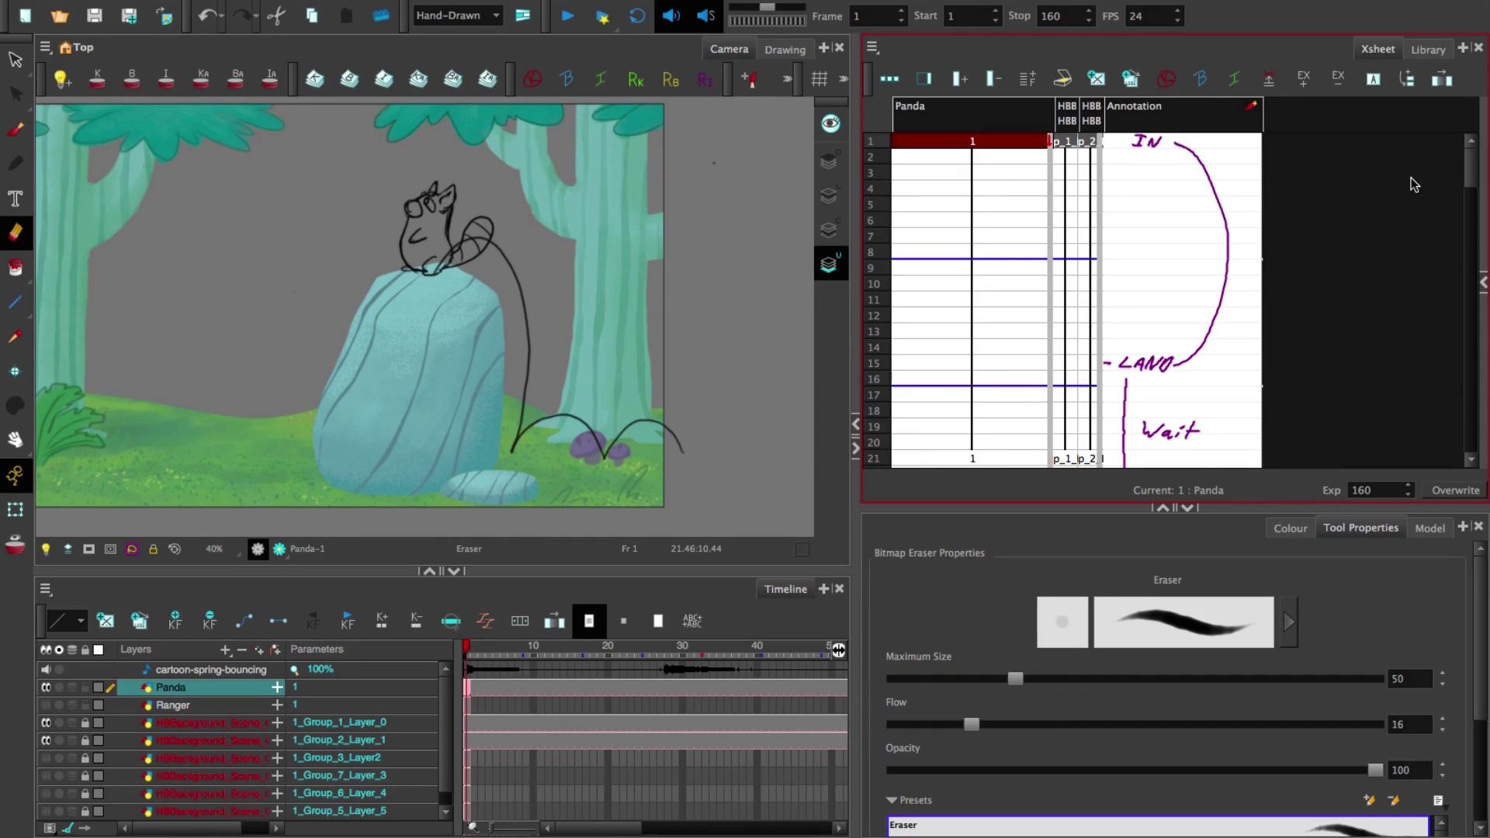
{"action": "left_click", "coordinate": [803, 286]}
{"action": "left_click", "coordinate": [831, 274]}
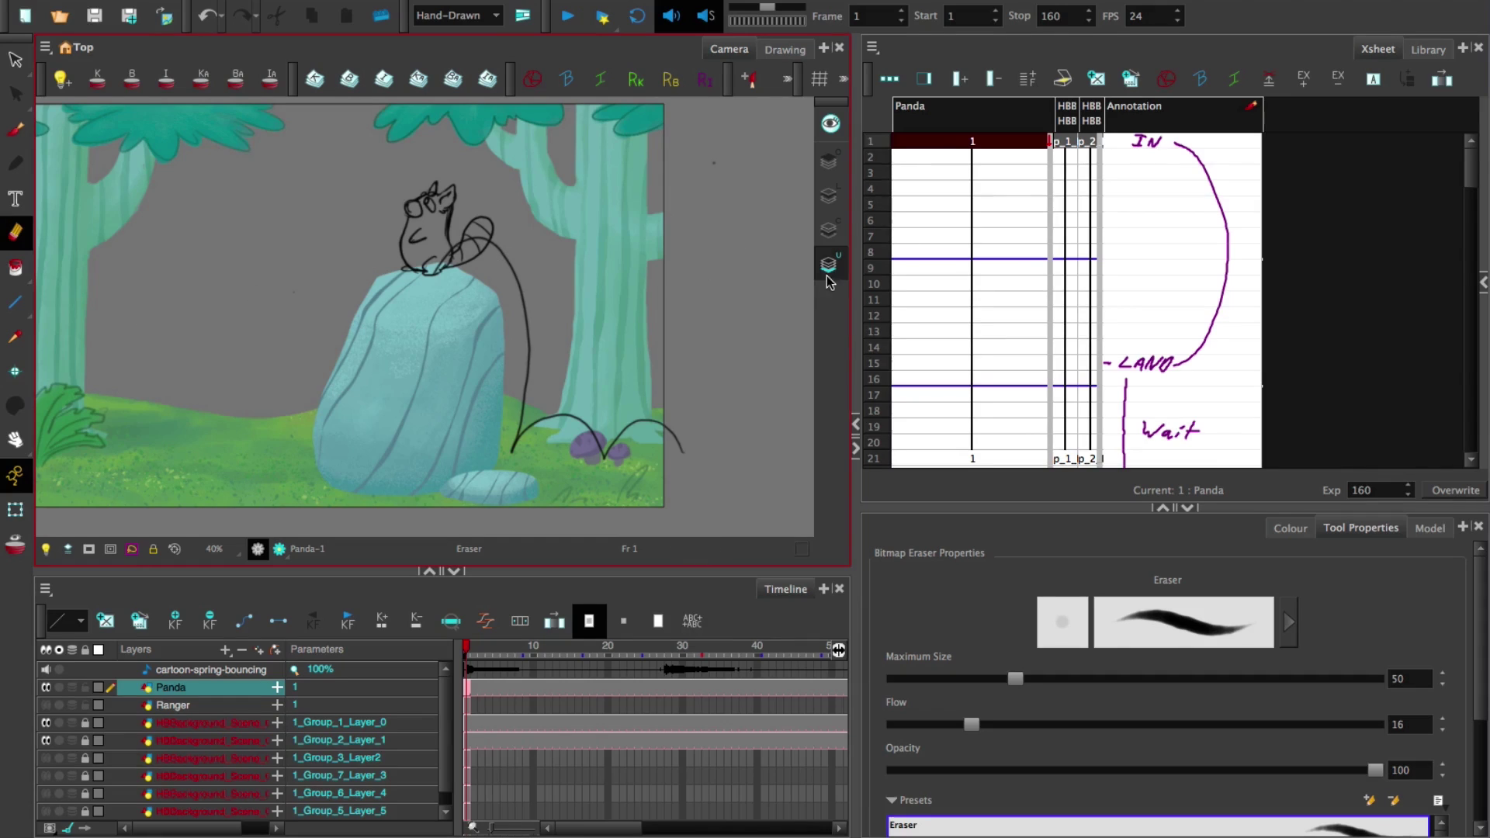
{"action": "left_click", "coordinate": [827, 268]}
{"action": "left_click", "coordinate": [875, 297]}
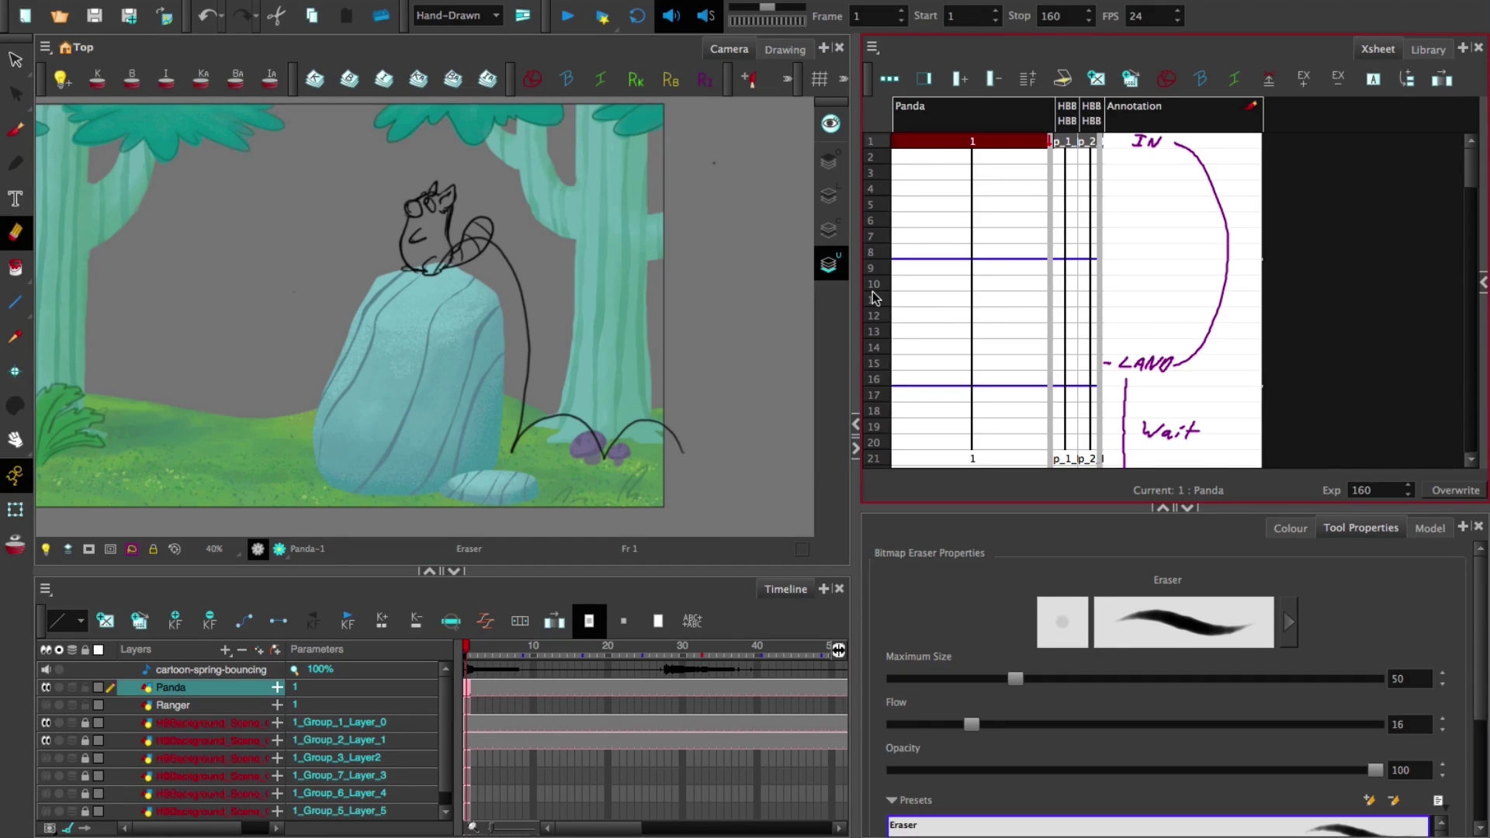
{"action": "left_click", "coordinate": [1341, 112]}
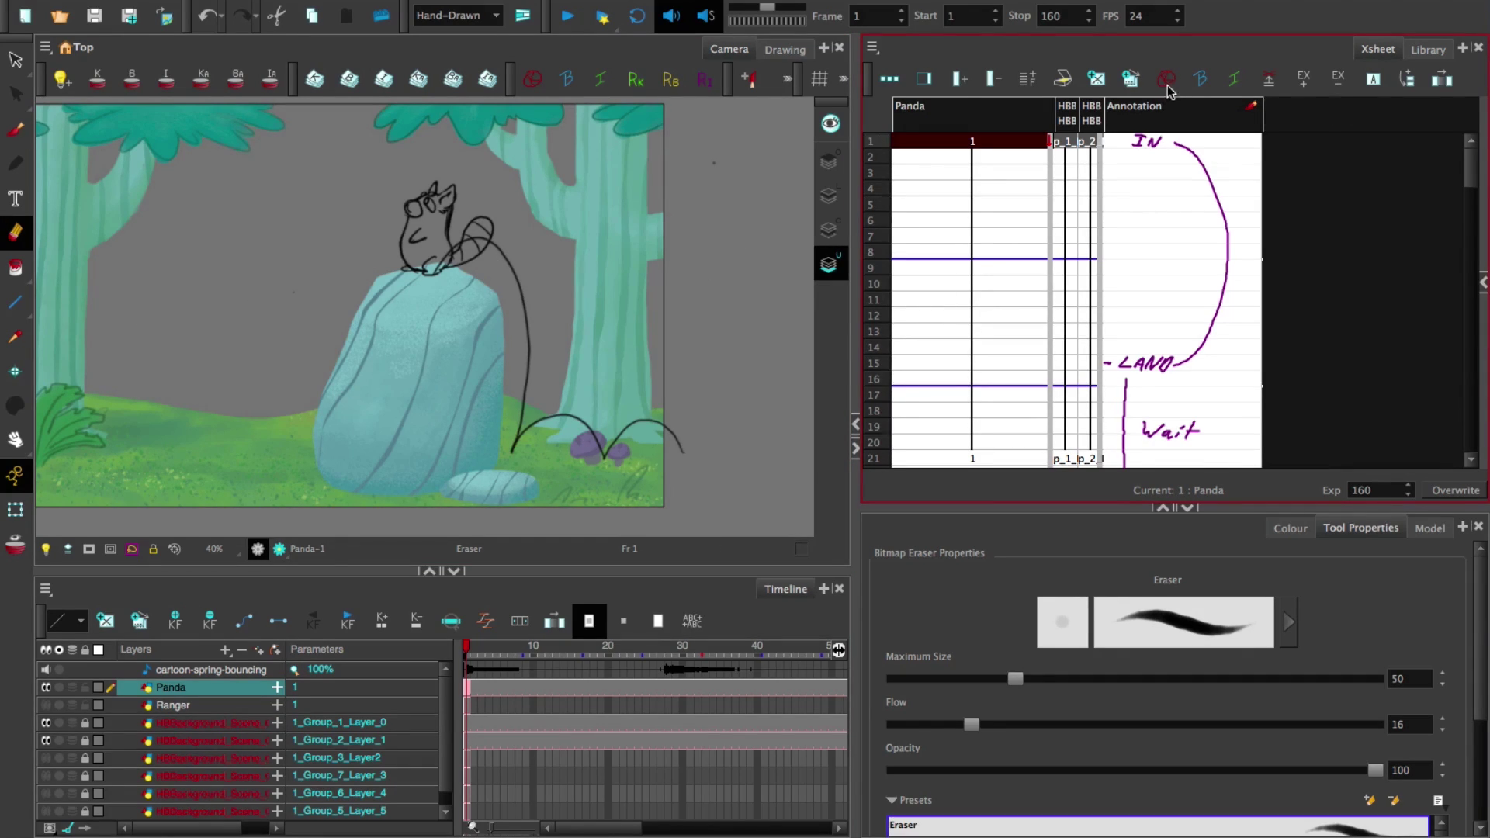
{"action": "left_click", "coordinate": [1214, 52]}
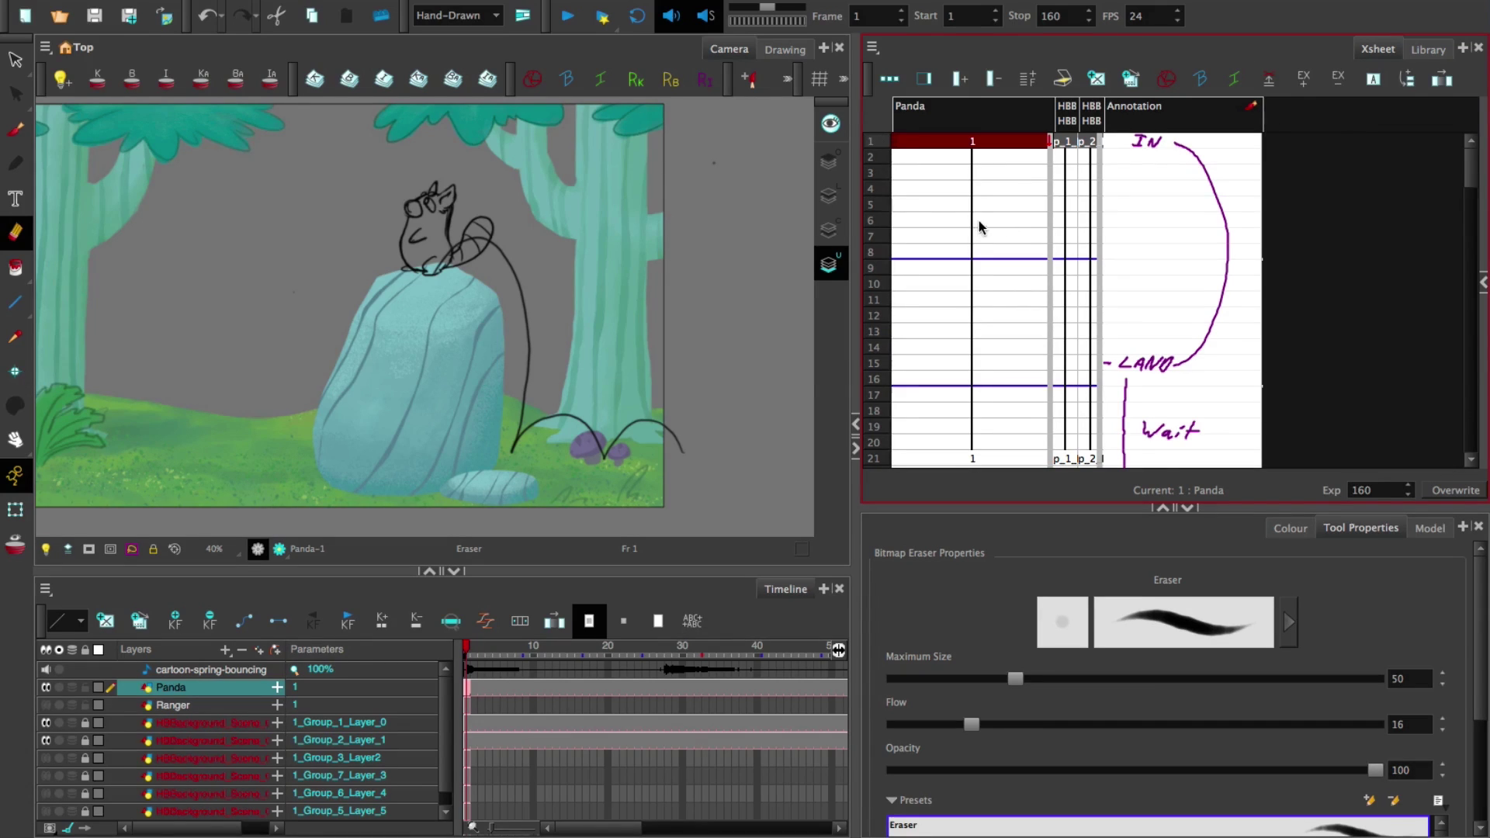
Create an empty drawing at frame 9 of the Panda column and compare its exposure with the frame 1 drawing
{"action": "left_click", "coordinate": [974, 269]}
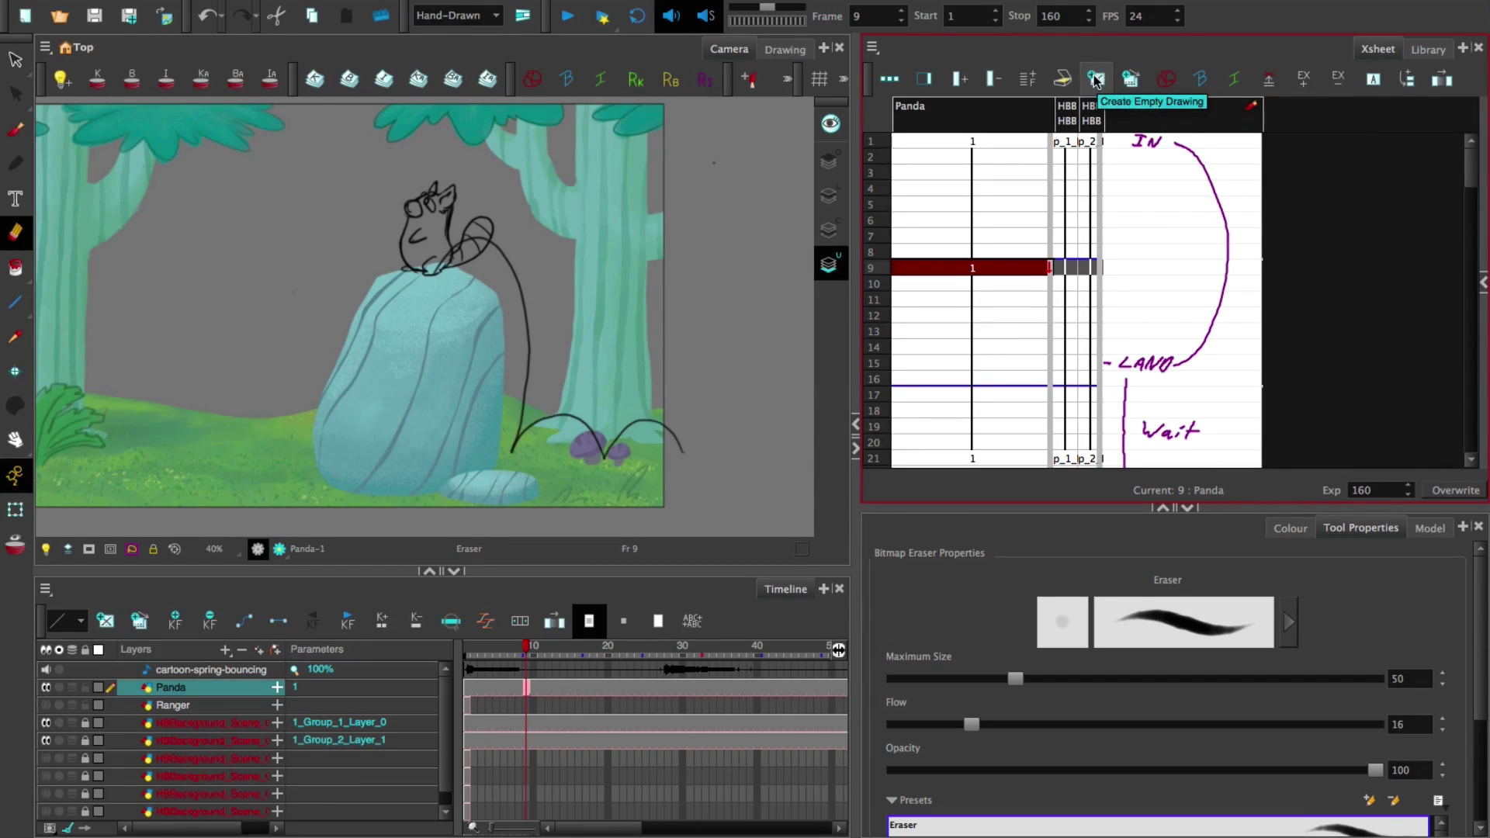
{"action": "left_click", "coordinate": [1097, 80]}
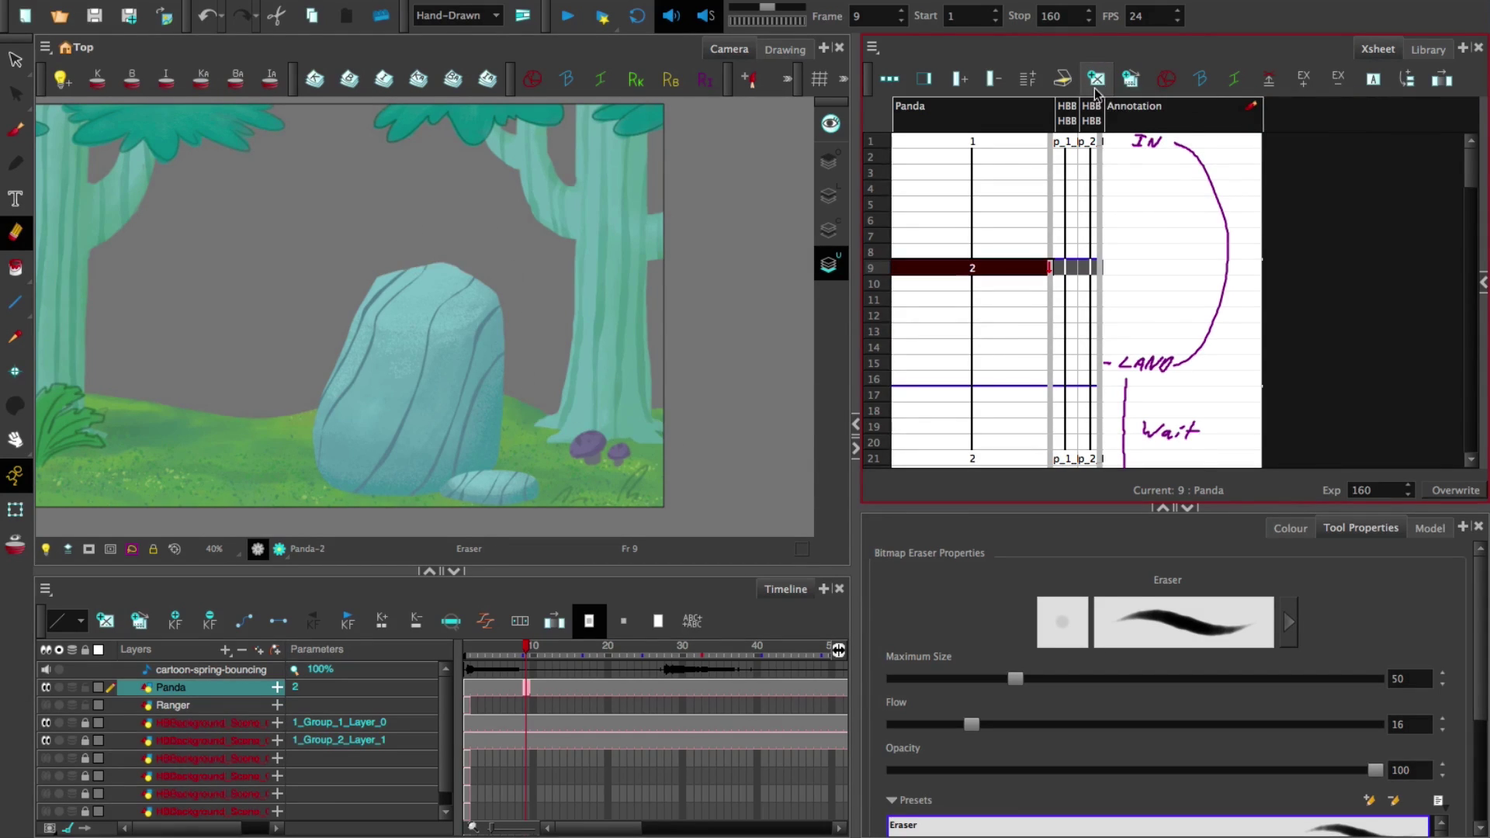
{"action": "left_click", "coordinate": [993, 285]}
{"action": "left_click", "coordinate": [994, 316]}
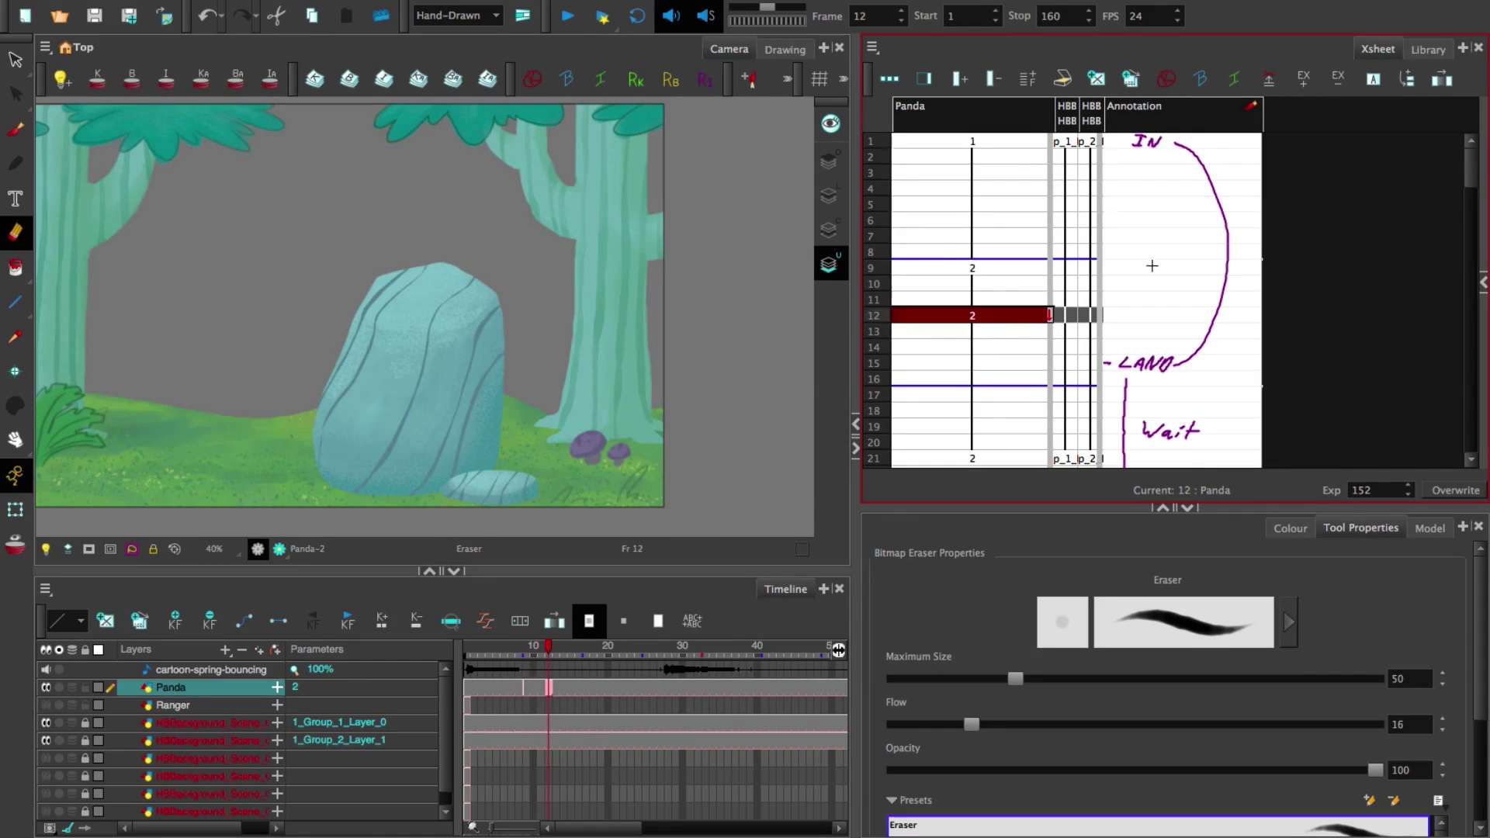
{"action": "left_click", "coordinate": [970, 142]}
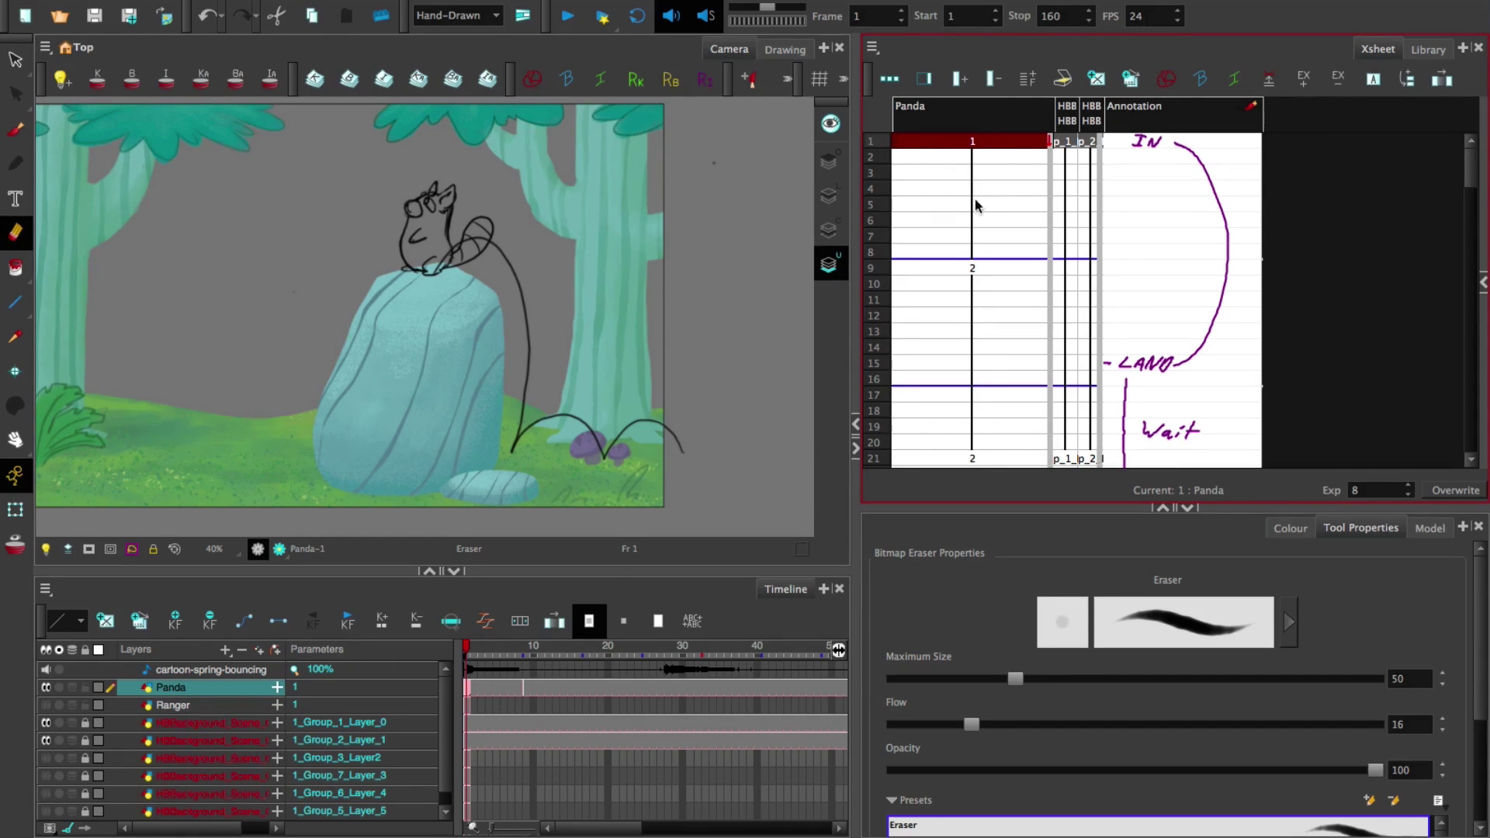
{"action": "left_click", "coordinate": [984, 269]}
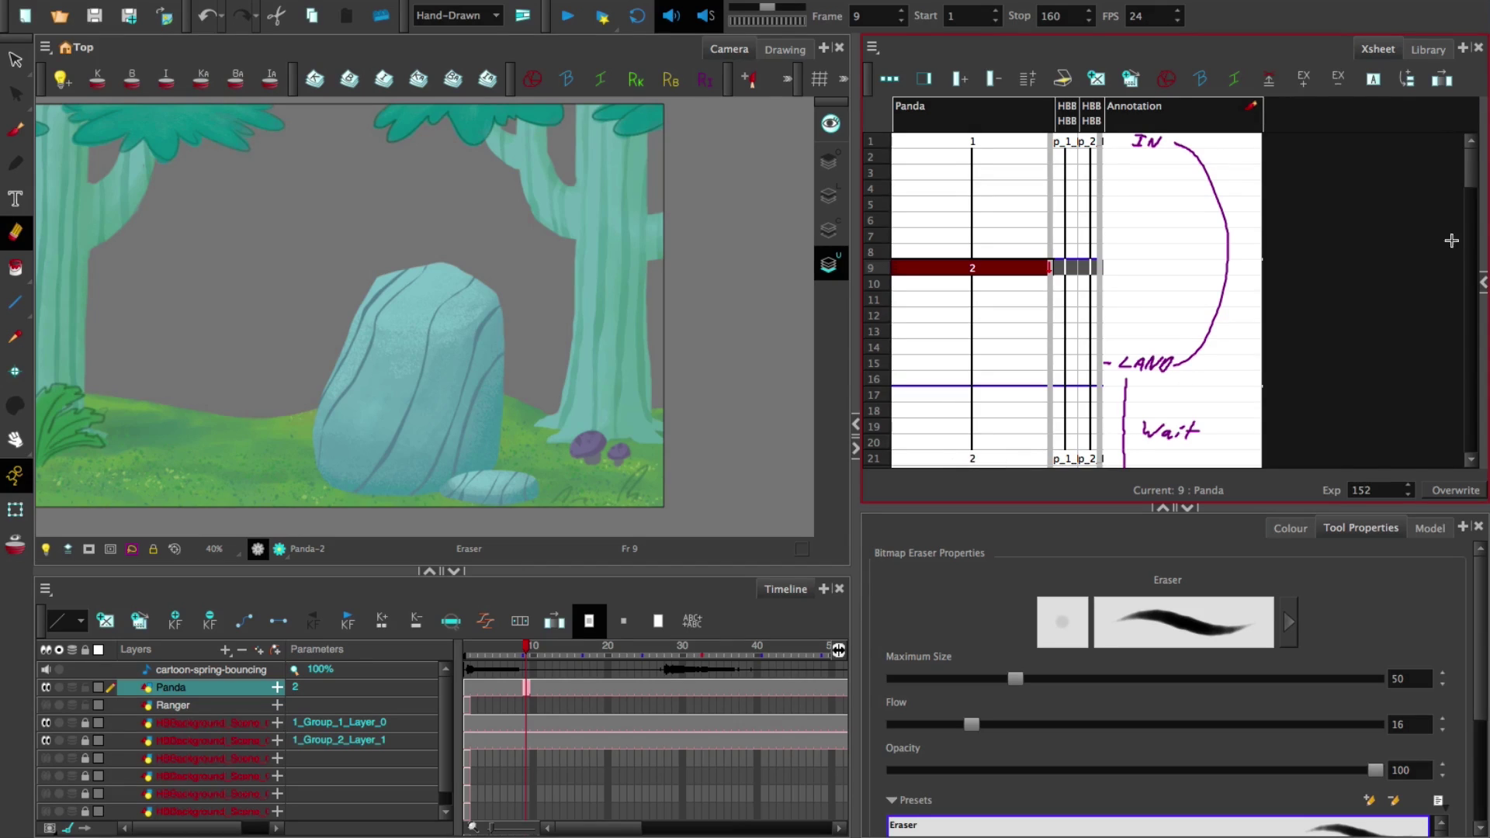
Look through the Panda column beside the "Jump" and "Land" annotations, checking cells around frames 34 to 37
{"action": "mouse_move", "coordinate": [1474, 167]}
{"action": "left_mouse_down"}
{"action": "mouse_move", "coordinate": [1468, 225]}
{"action": "mouse_move", "coordinate": [1478, 177]}
{"action": "left_mouse_up"}
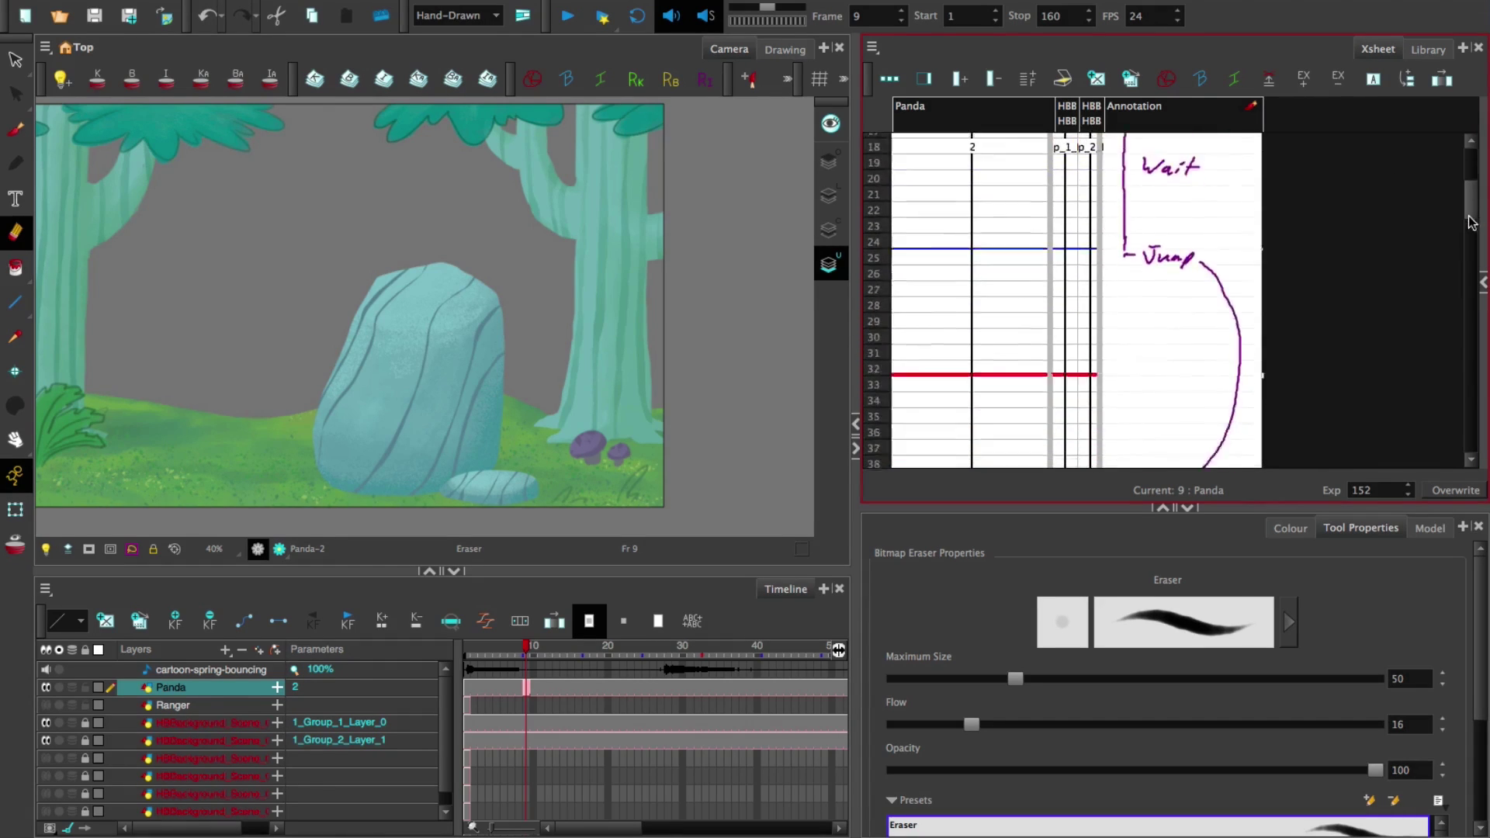
{"action": "left_click_drag", "start_coordinate": [1469, 225], "coordinate": [1469, 240]}
{"action": "left_click", "coordinate": [996, 262]}
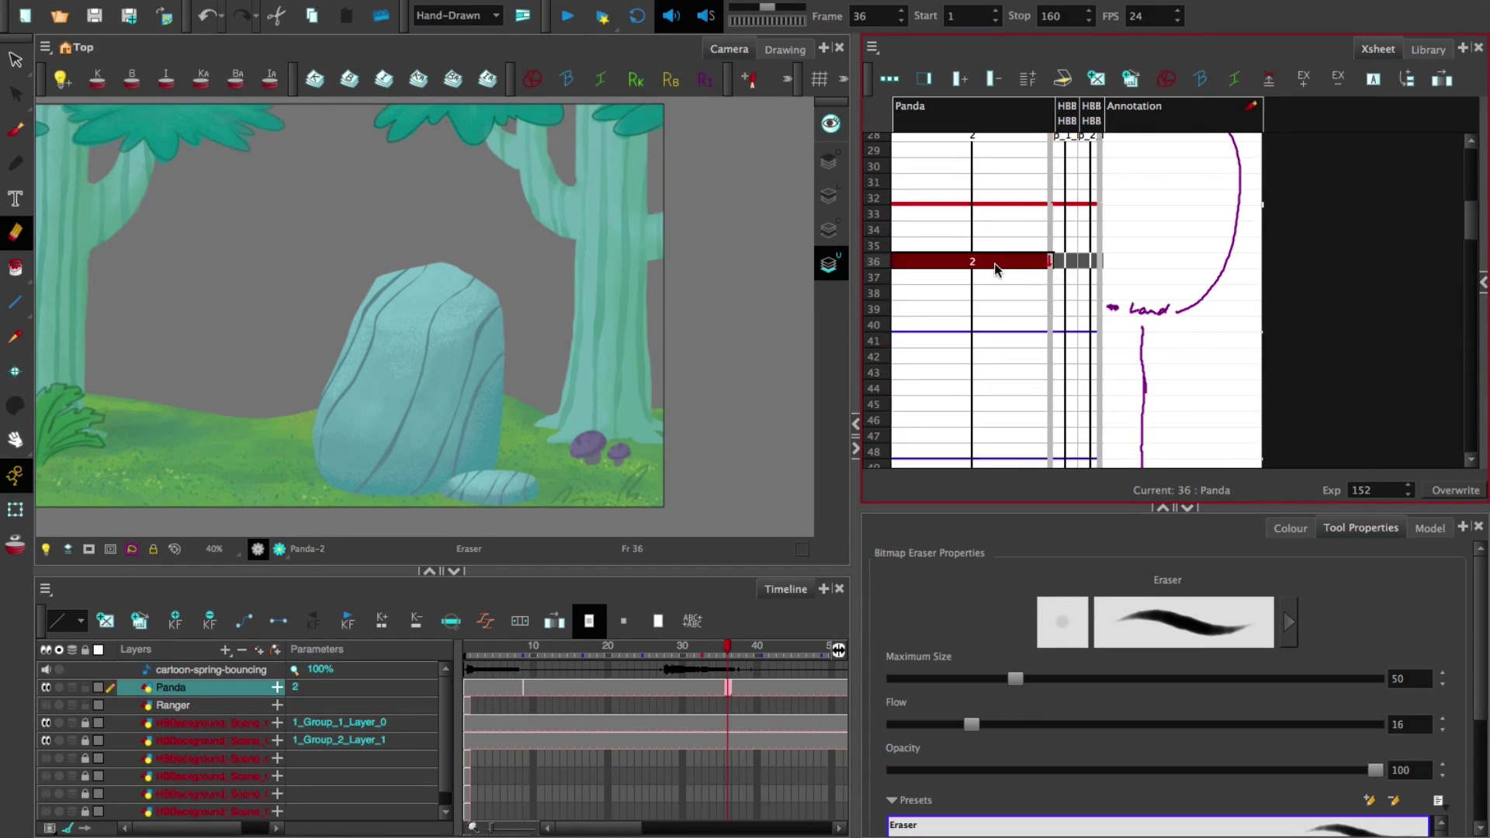
{"action": "left_click", "coordinate": [990, 358]}
{"action": "left_click", "coordinate": [996, 277]}
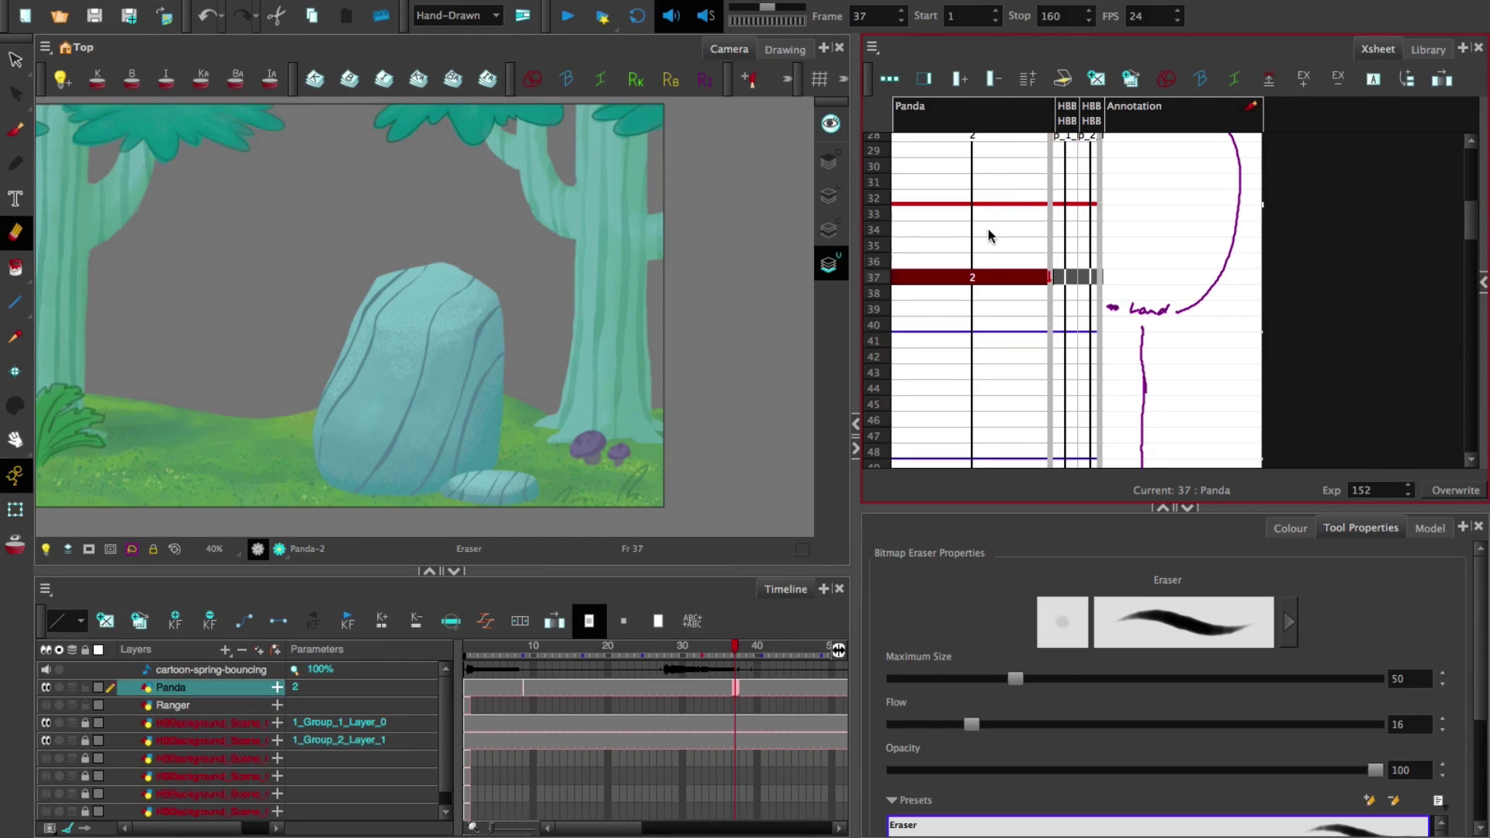
{"action": "left_click", "coordinate": [989, 230]}
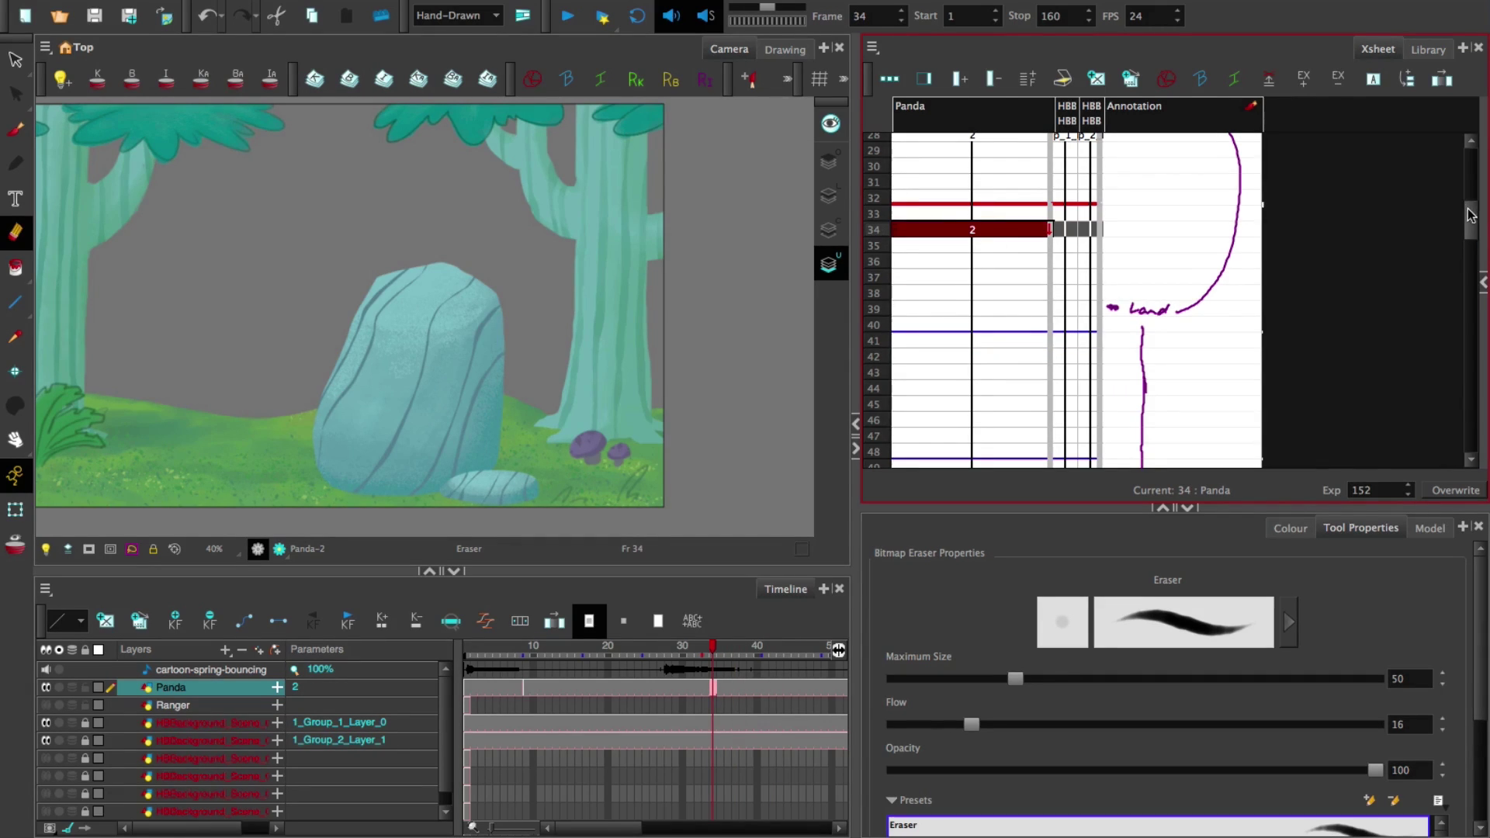
{"action": "left_click_drag", "start_coordinate": [1472, 219], "coordinate": [1441, 144]}
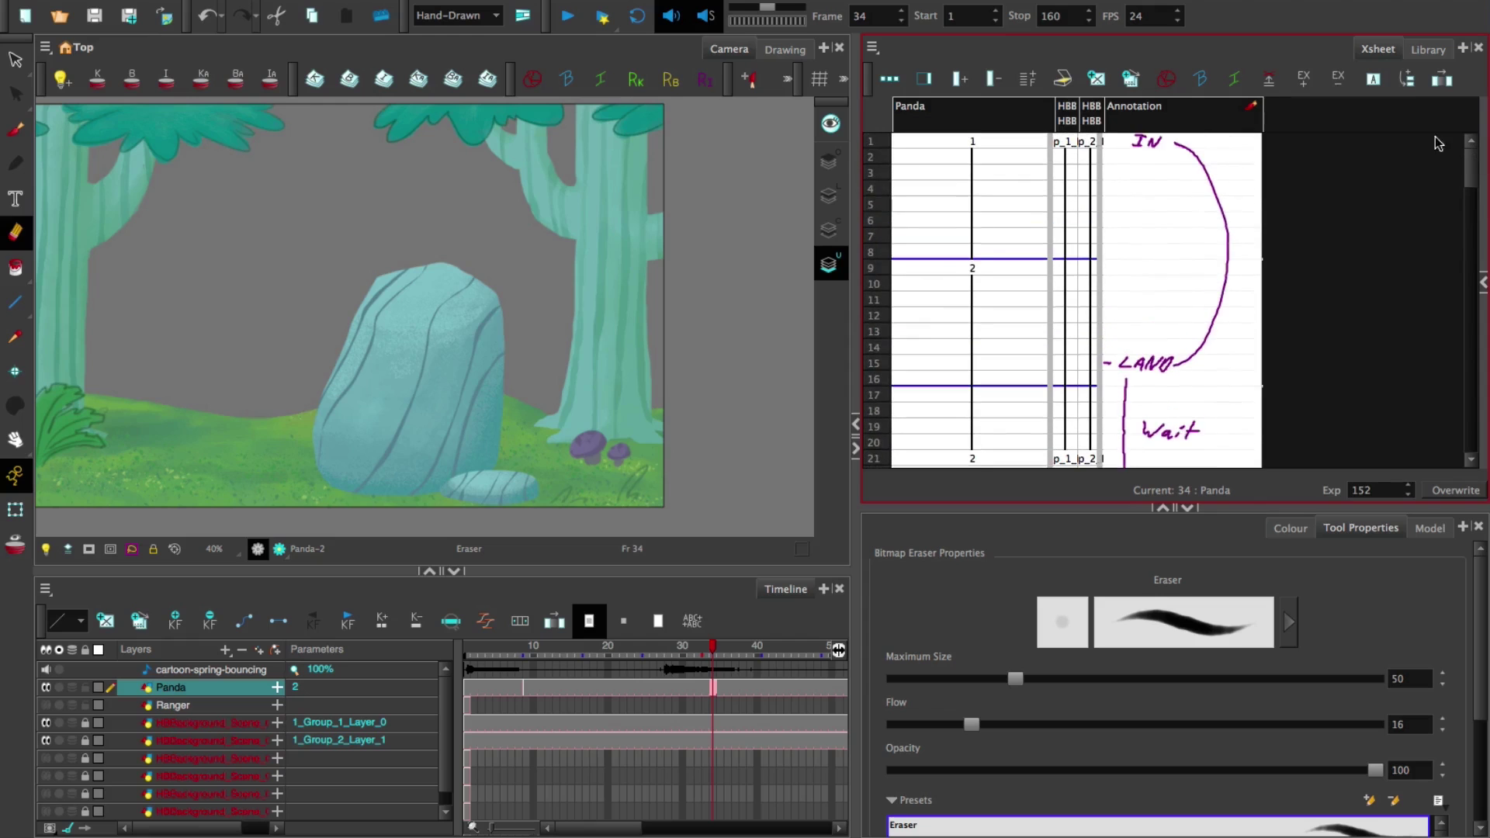
Turn on the onion skin at frame 9 of the Panda column and try its range markers on the timeline
{"action": "left_click", "coordinate": [988, 268]}
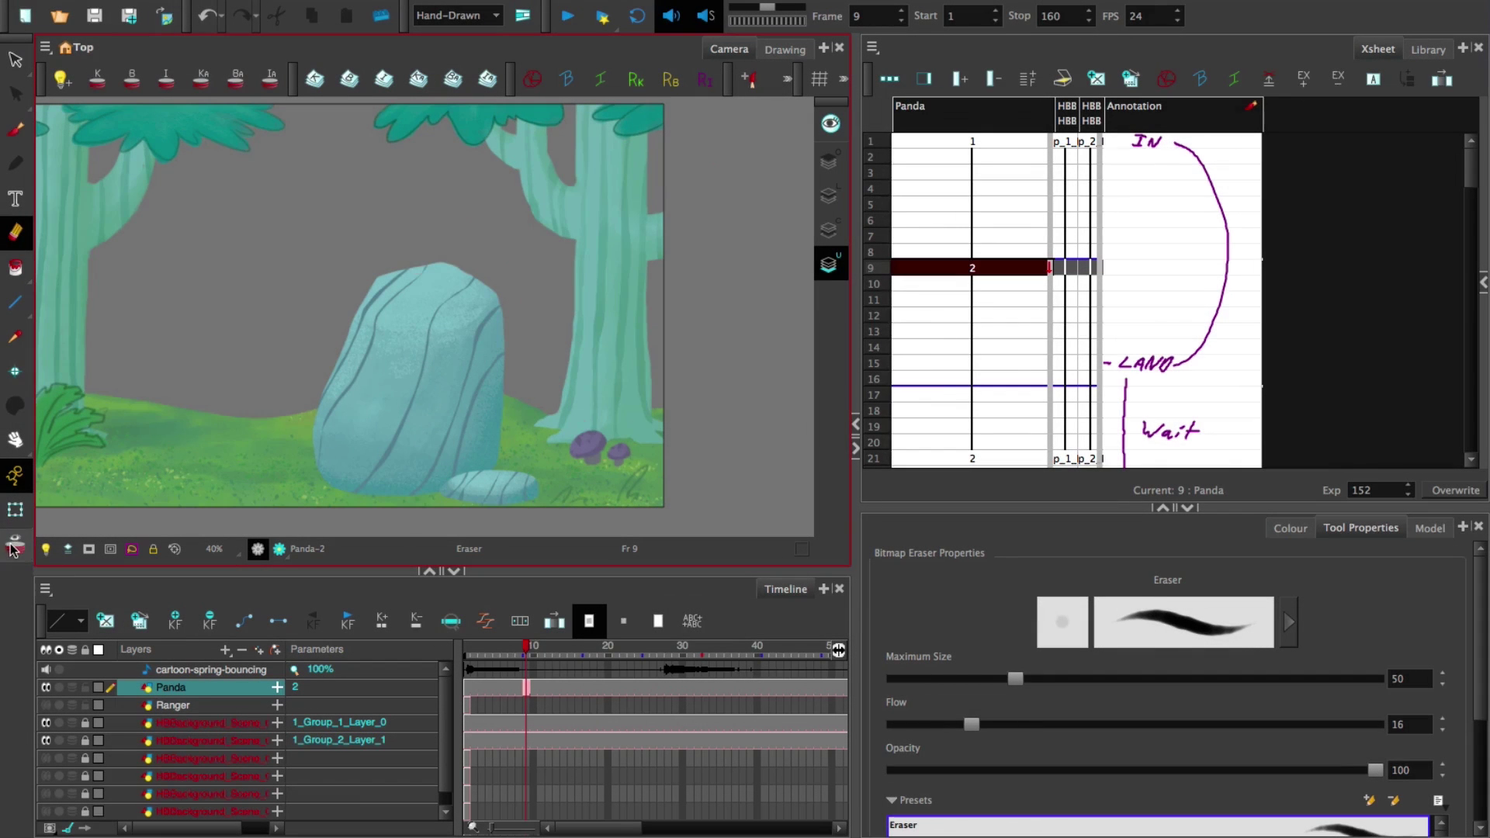
{"action": "left_click", "coordinate": [14, 545]}
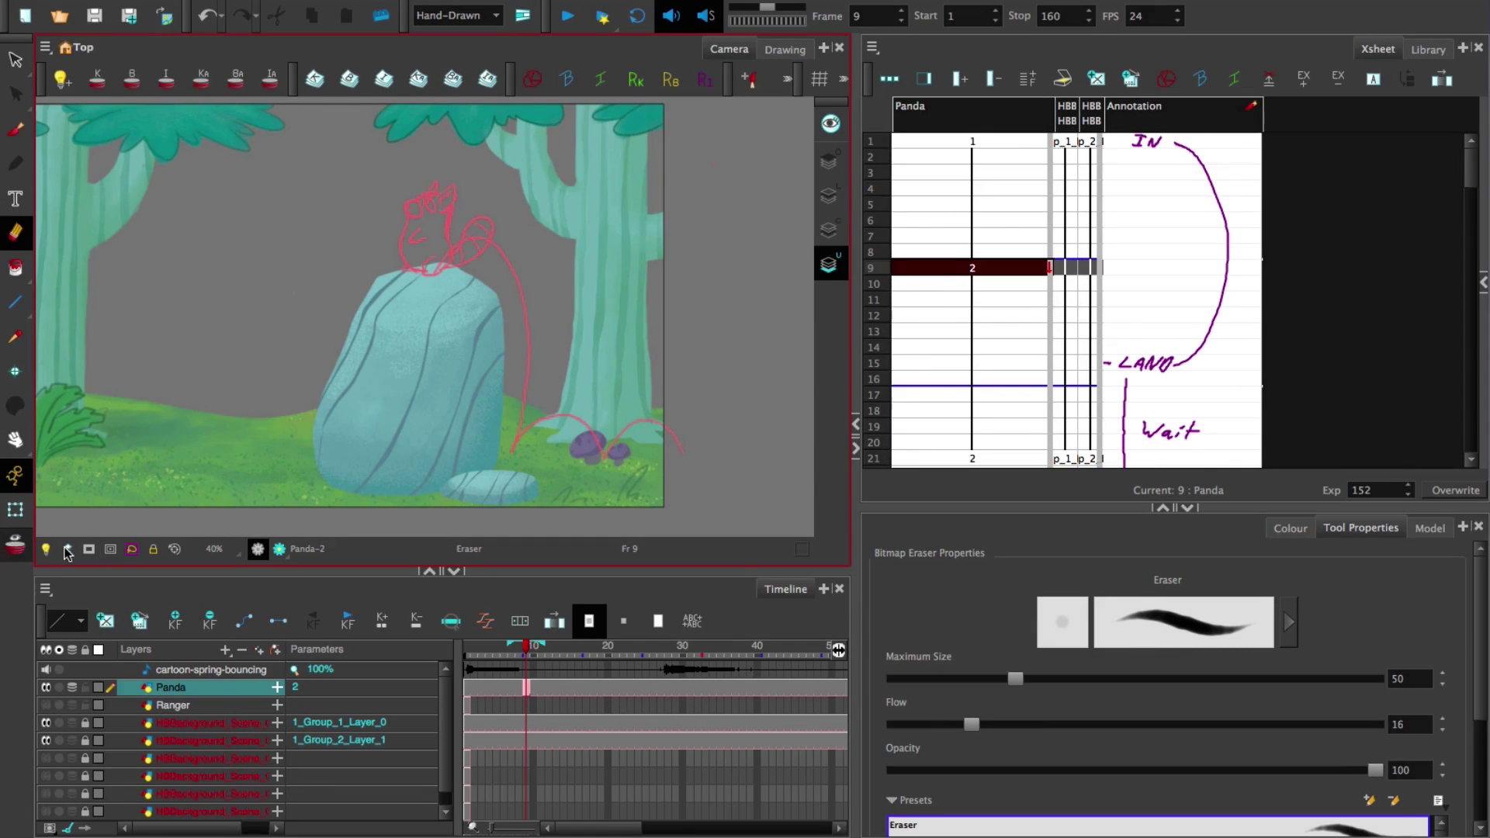
{"action": "left_click", "coordinate": [963, 268]}
{"action": "left_click", "coordinate": [527, 689]}
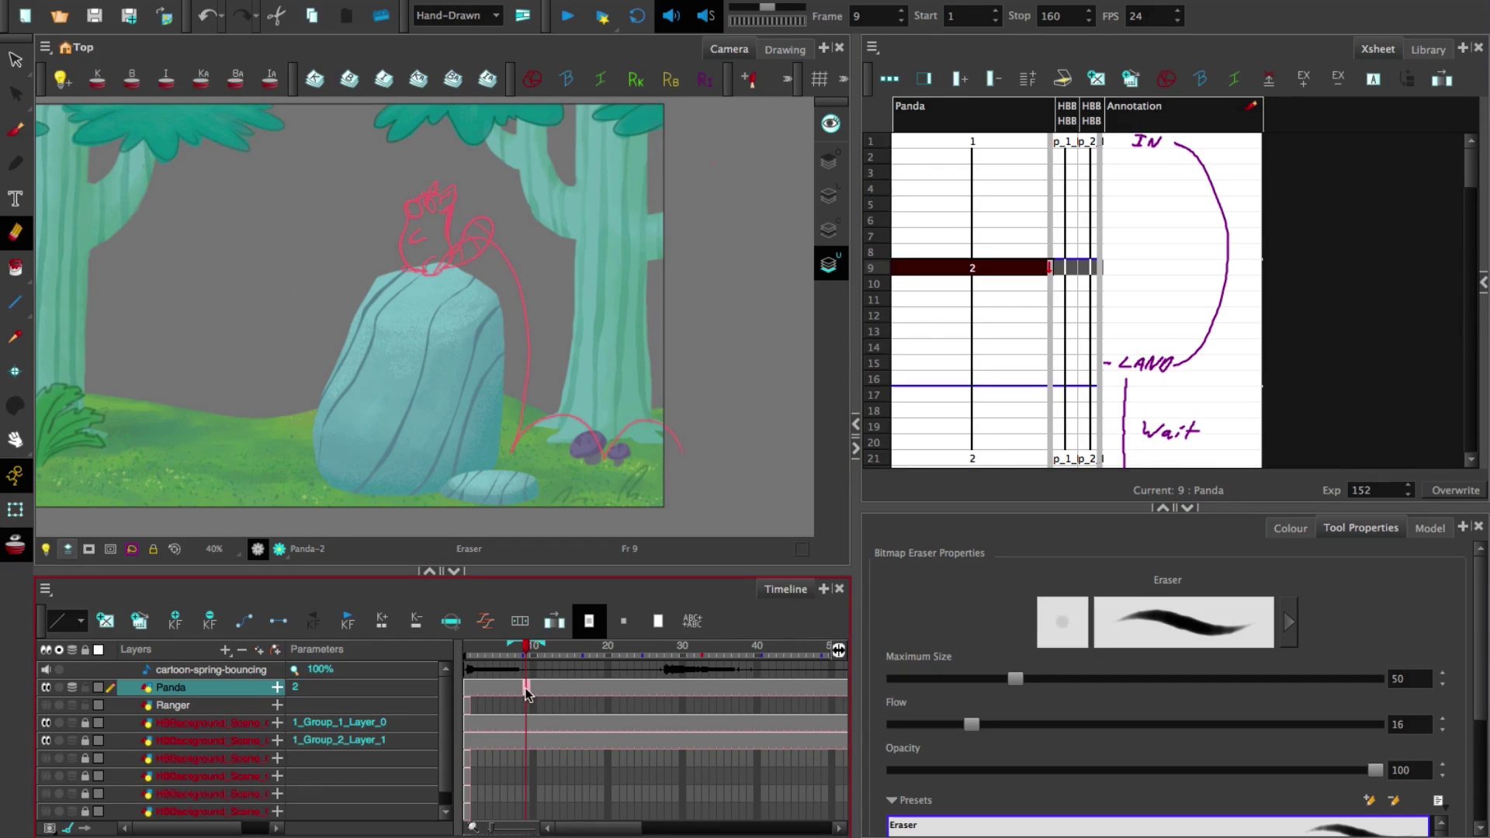
{"action": "left_click", "coordinate": [515, 648]}
{"action": "left_click_drag", "start_coordinate": [513, 648], "coordinate": [529, 648]}
{"action": "mouse_move", "coordinate": [542, 644]}
{"action": "left_mouse_down"}
{"action": "mouse_move", "coordinate": [590, 648]}
{"action": "mouse_move", "coordinate": [541, 649]}
{"action": "left_mouse_up"}
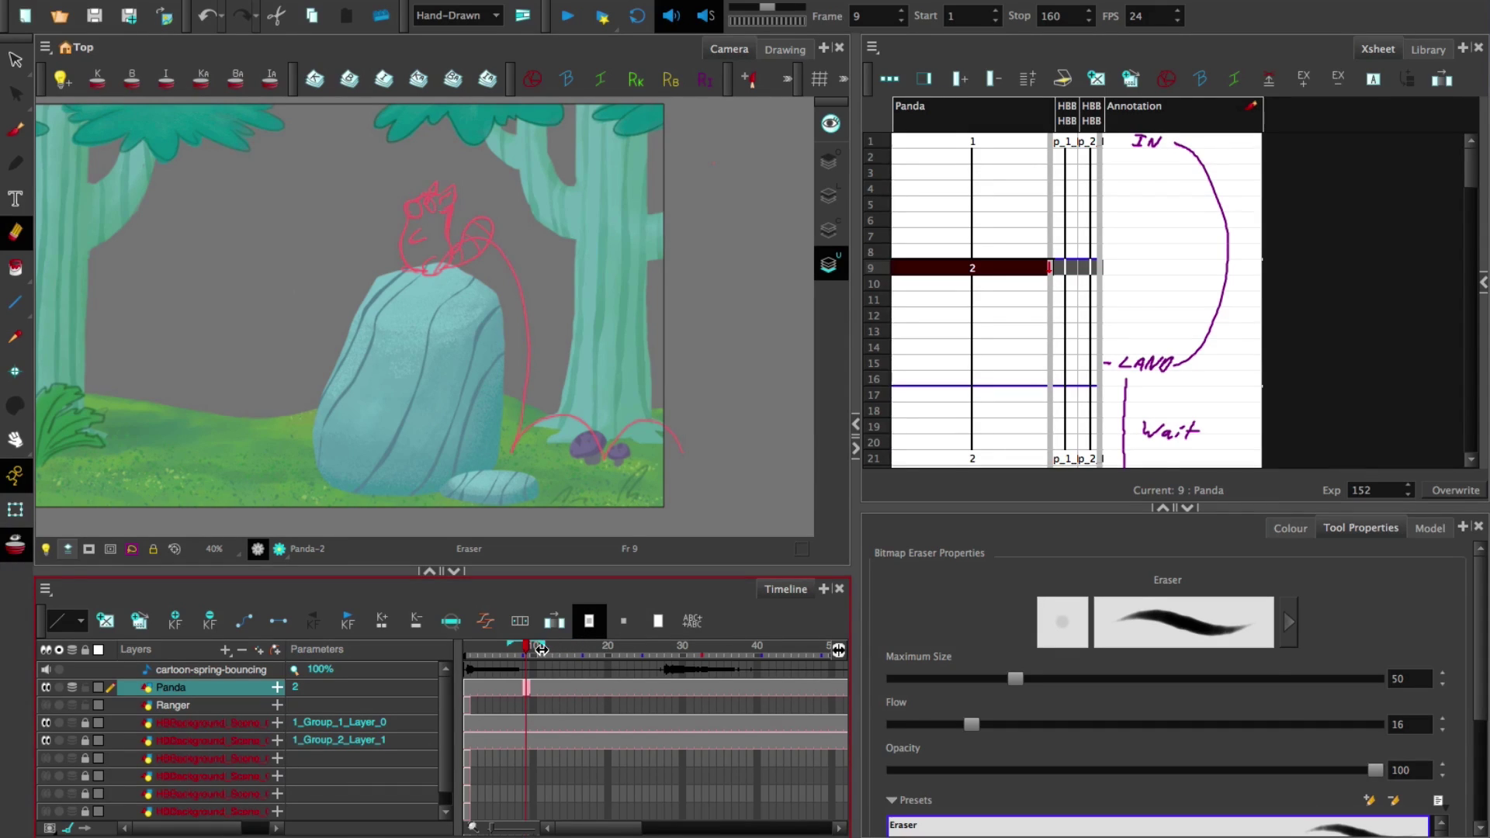
Delete the drawings at frame 9 and frame 1 of the Panda column
{"action": "right_click", "coordinate": [994, 267]}
{"action": "mouse_move", "coordinate": [1055, 489]}
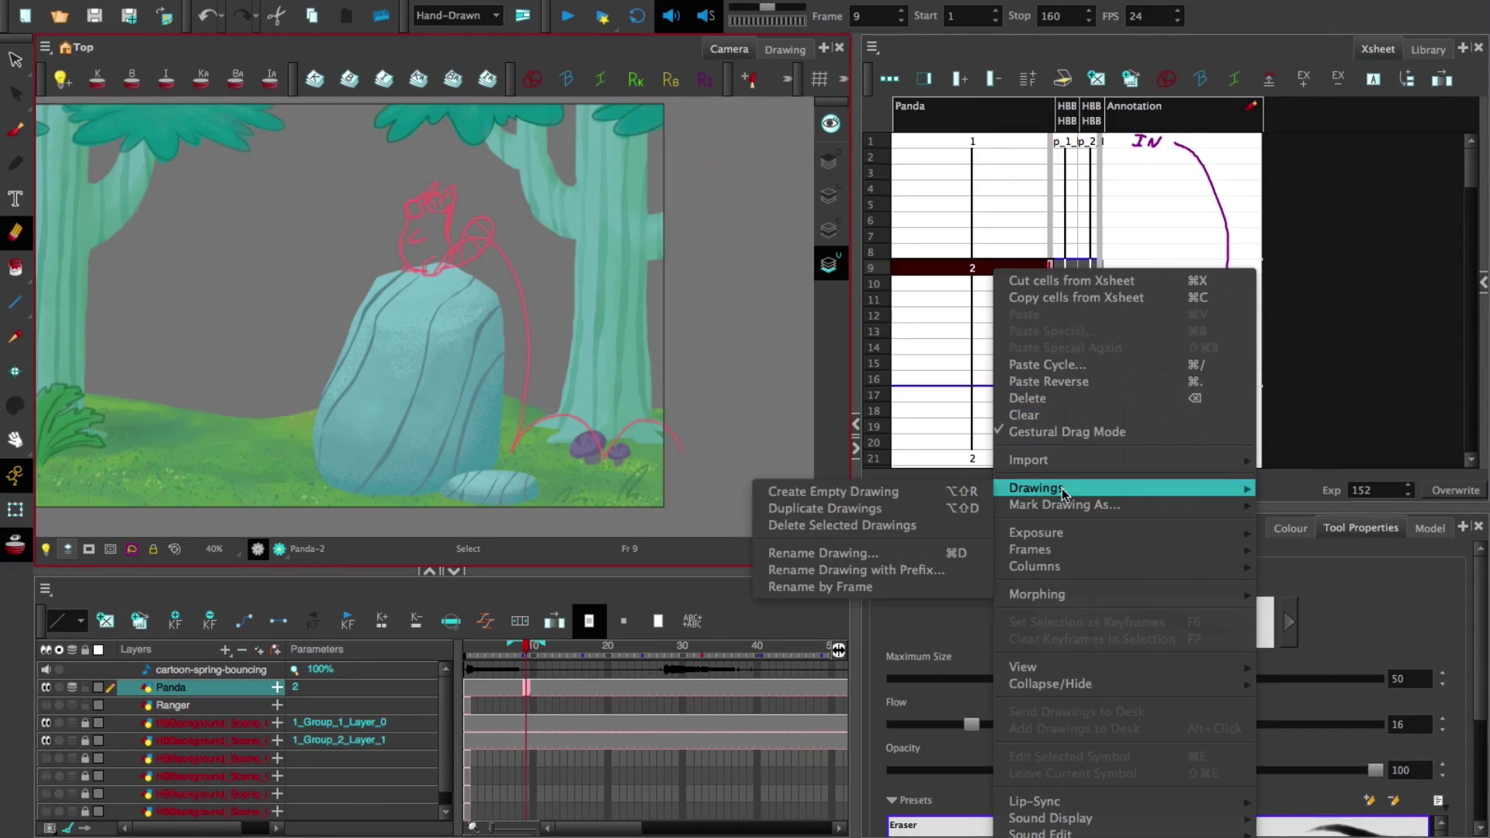
{"action": "left_click", "coordinate": [893, 527]}
{"action": "left_click", "coordinate": [986, 142]}
{"action": "right_click", "coordinate": [985, 142]}
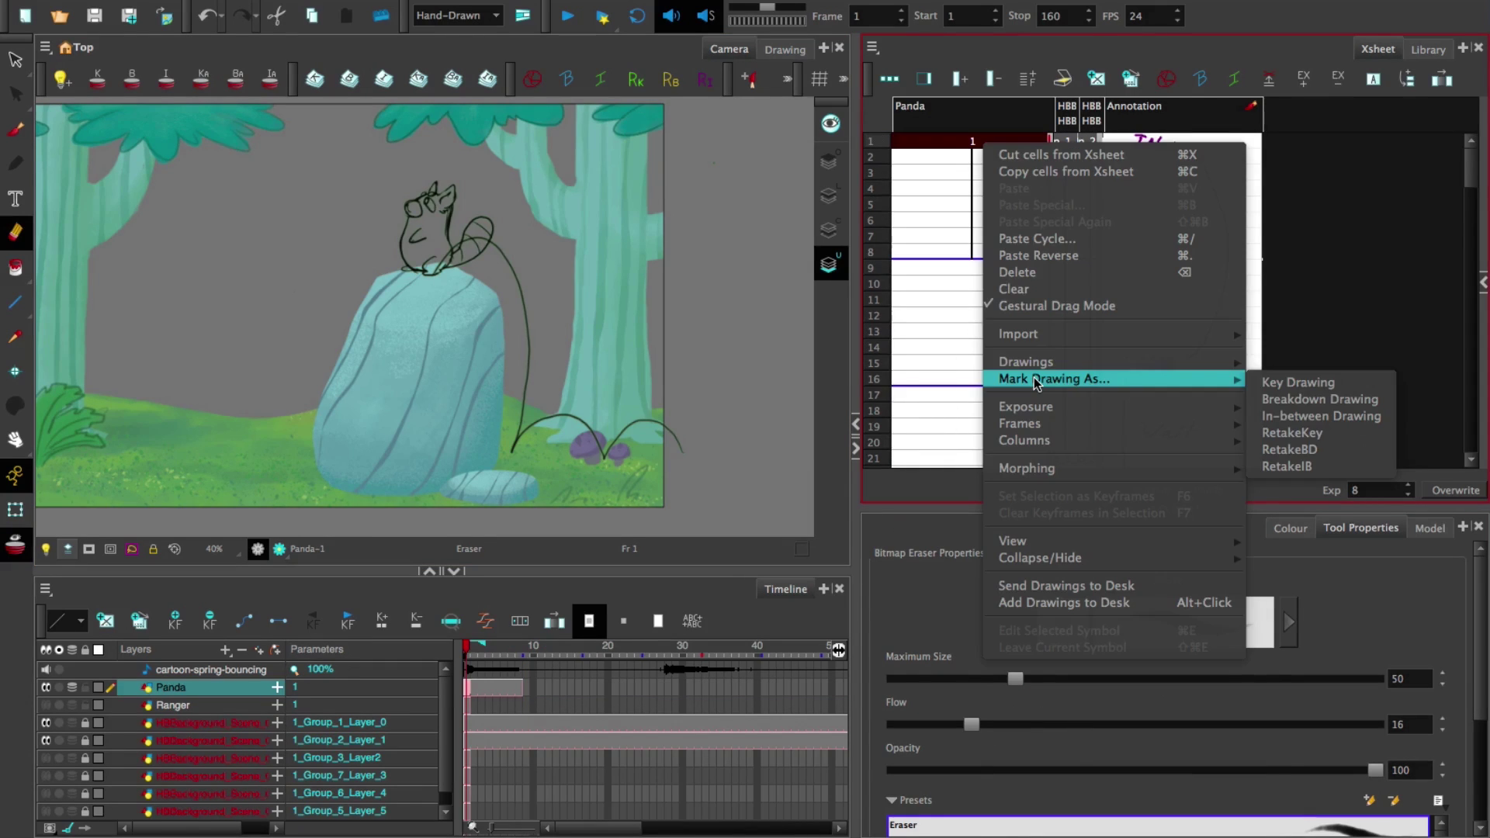
{"action": "mouse_move", "coordinate": [1045, 362]}
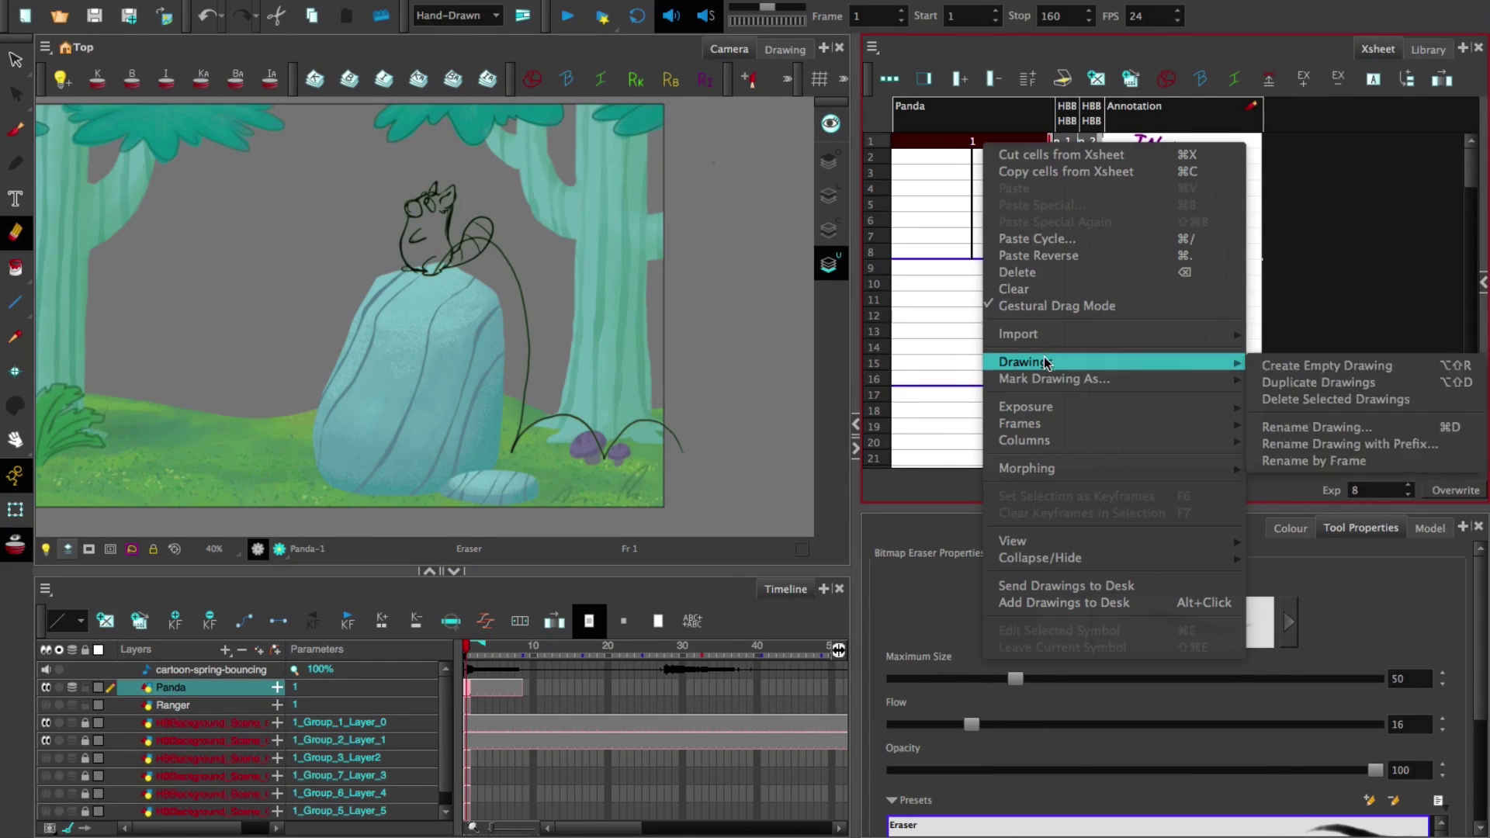
{"action": "left_click", "coordinate": [1299, 398]}
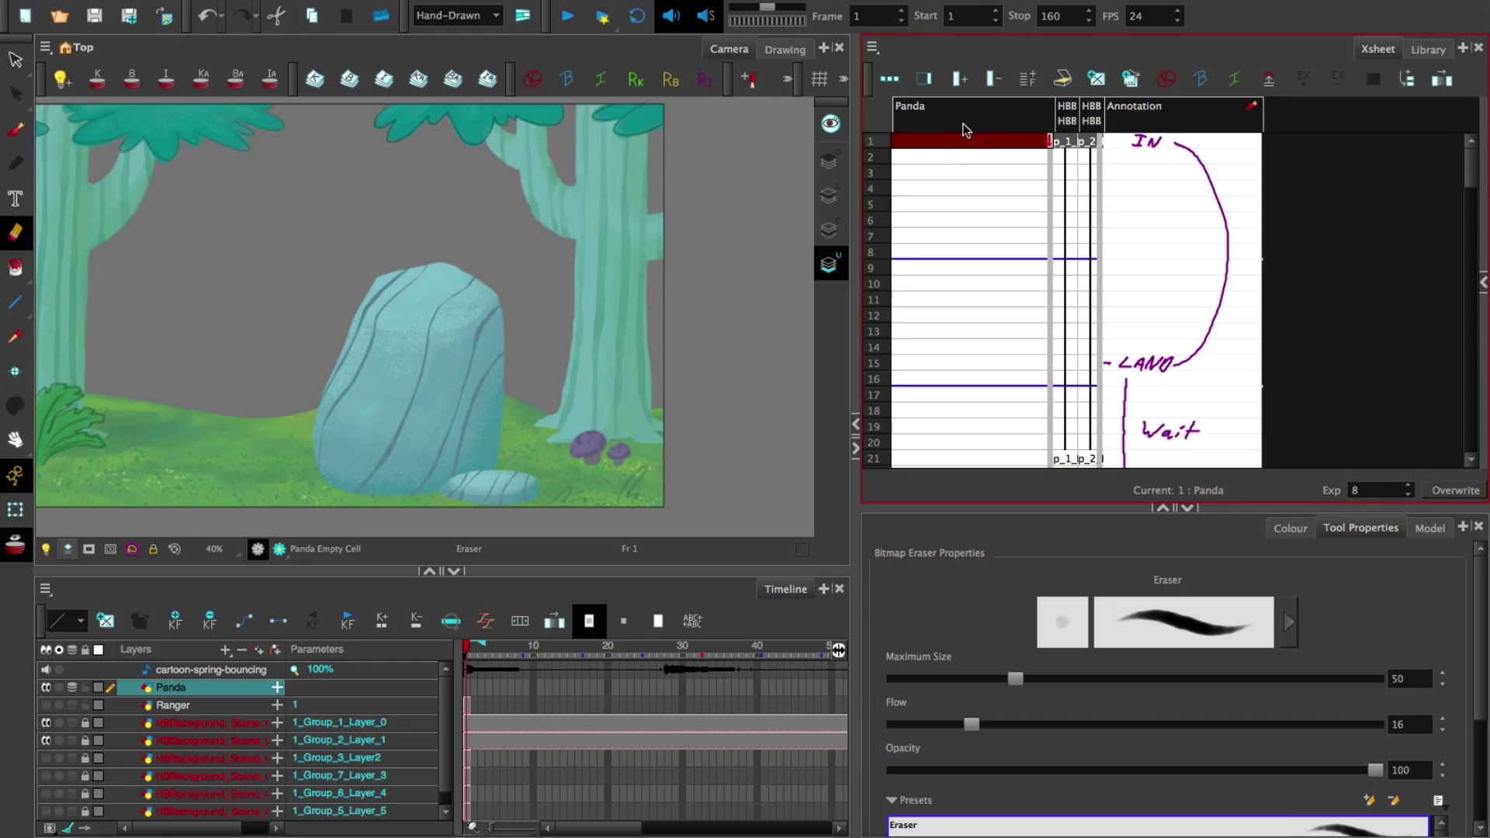